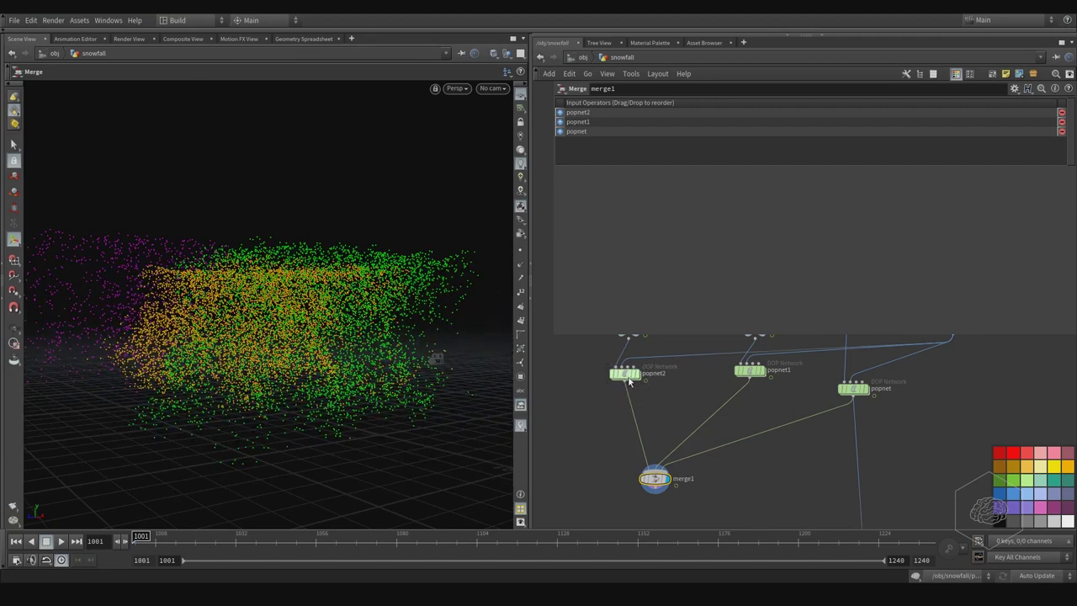
Dive into the popnet2 DOP network to show its POP nodes and falling particles
double_click(629, 381)
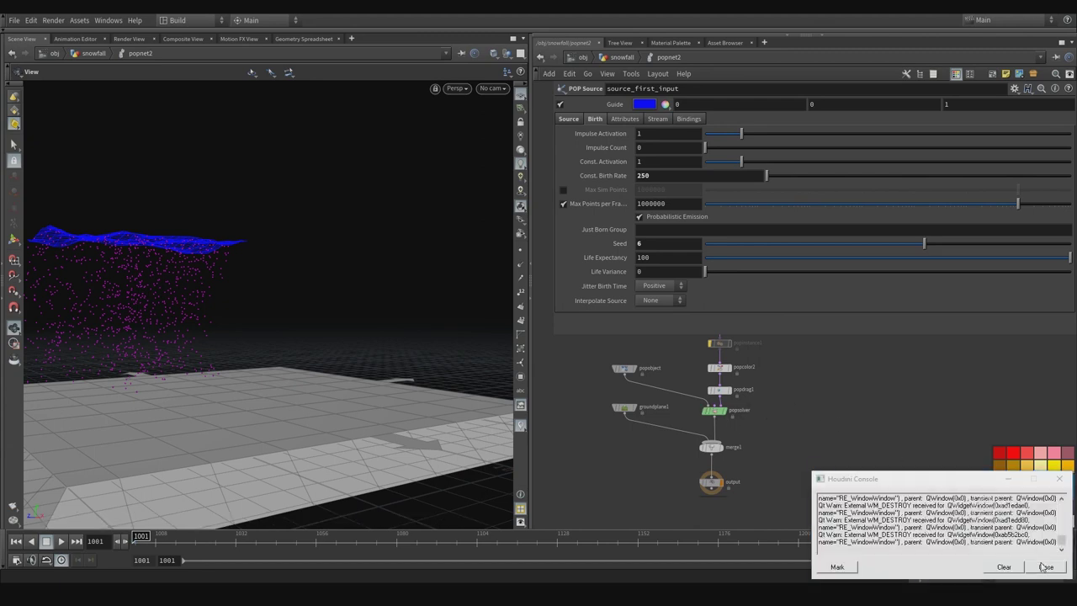
Save the scene as POPs_Week_06_003.hip and select popnet2's popsolver to show its Collision Behavior
left_click(1046, 567)
key("ctrl+s")
middle_click_drag(716, 404, 690, 431)
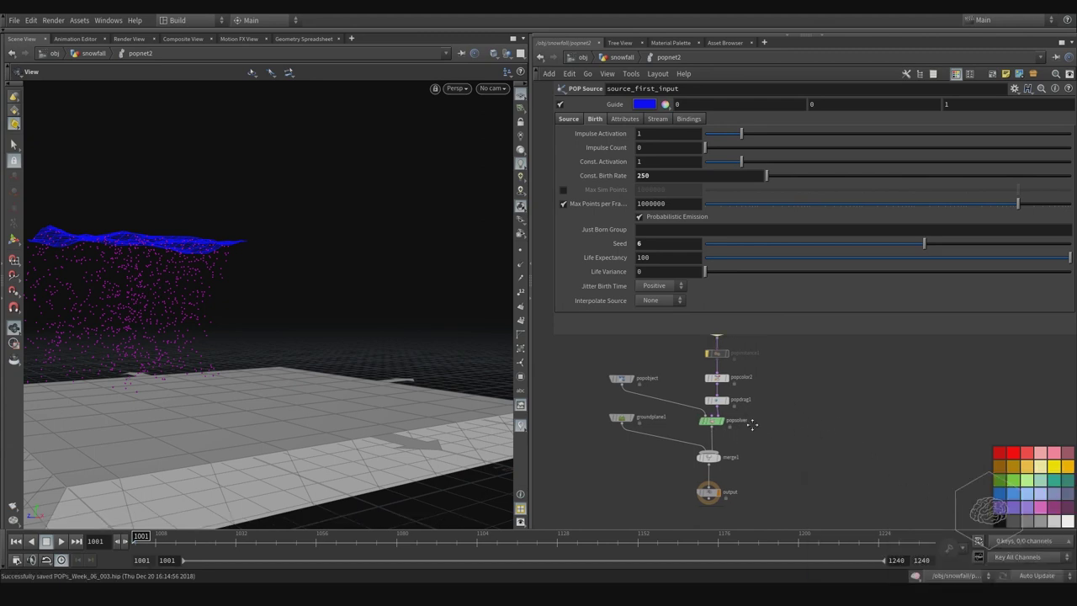
scroll(690, 431, "up", 5)
mouse_move(750, 360)
middle_mouse_down()
mouse_move(763, 497)
mouse_move(763, 425)
mouse_move(781, 428)
middle_mouse_up()
scroll(781, 429, "down", 3)
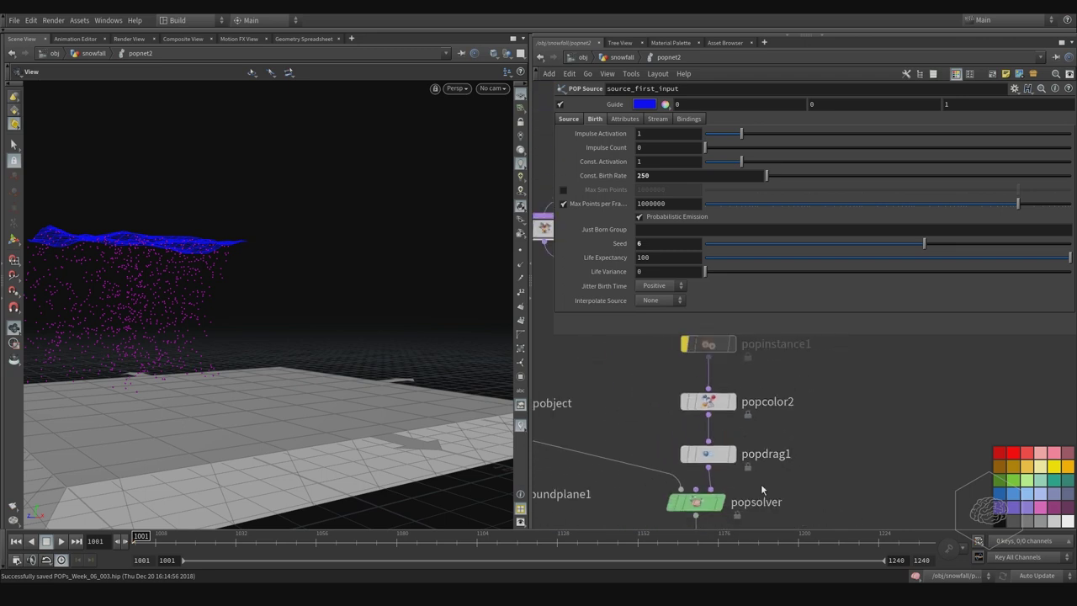
left_click_drag(641, 522, 644, 520)
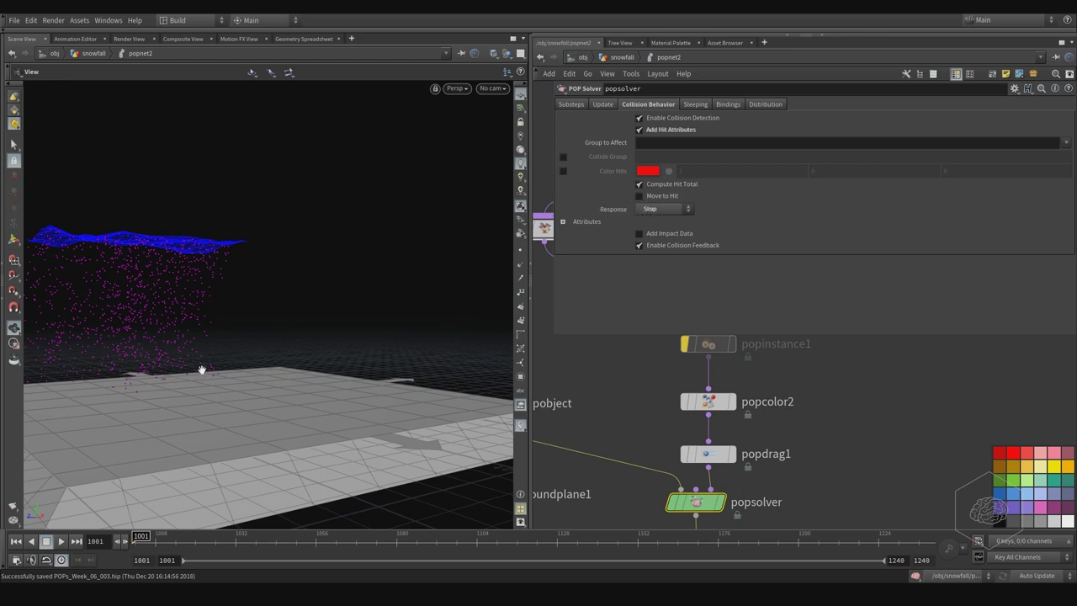
On popnet2's popsolver, turn on Add Impact Data, Color Hits, Collide Group and Move to Hit
left_click(640, 234)
left_click(563, 222)
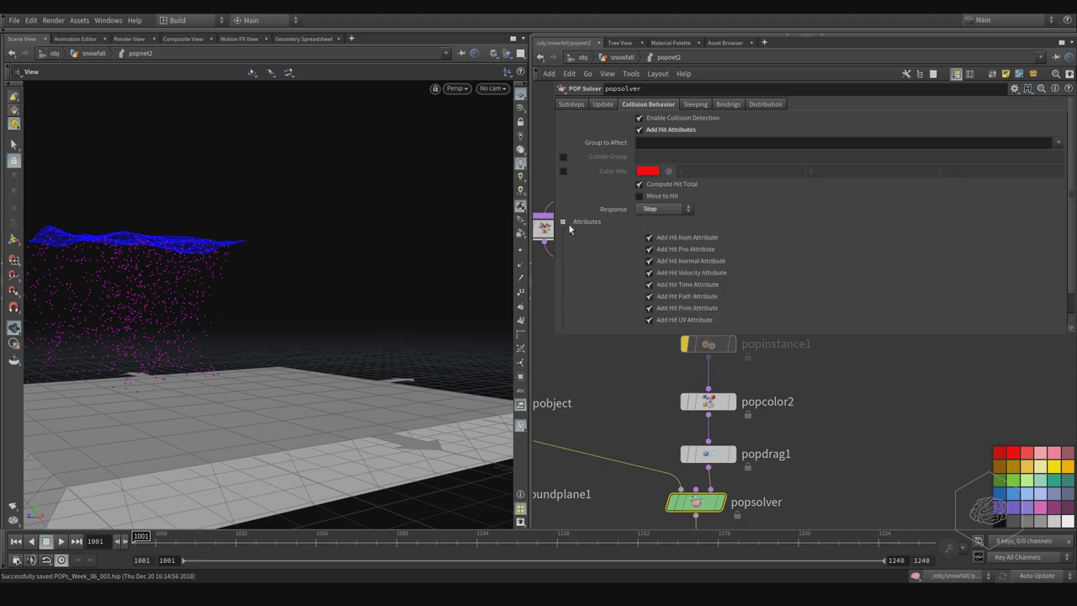
left_click(564, 222)
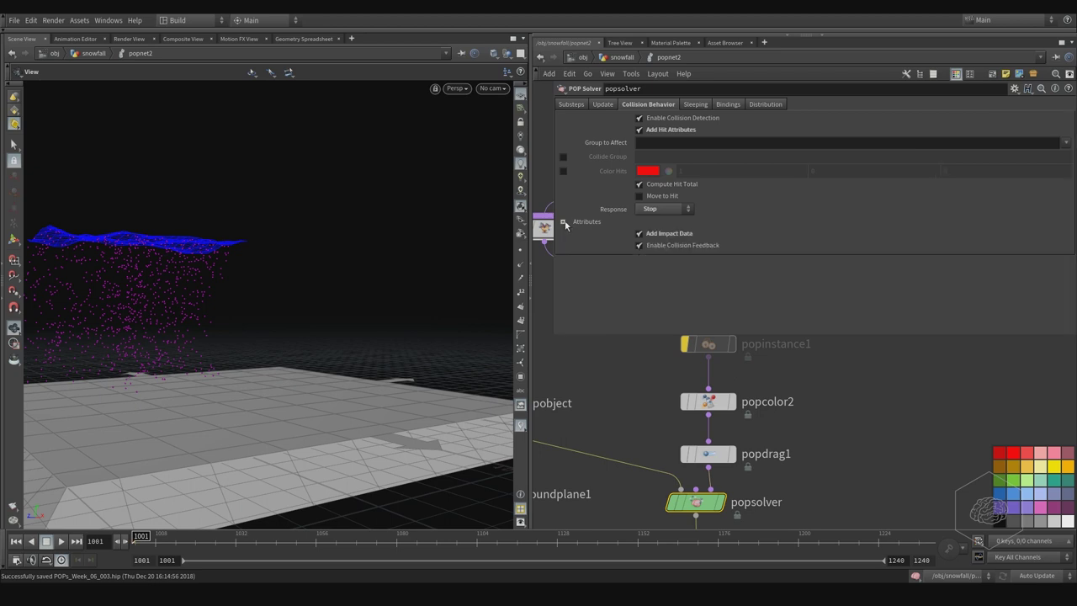
left_click(563, 171)
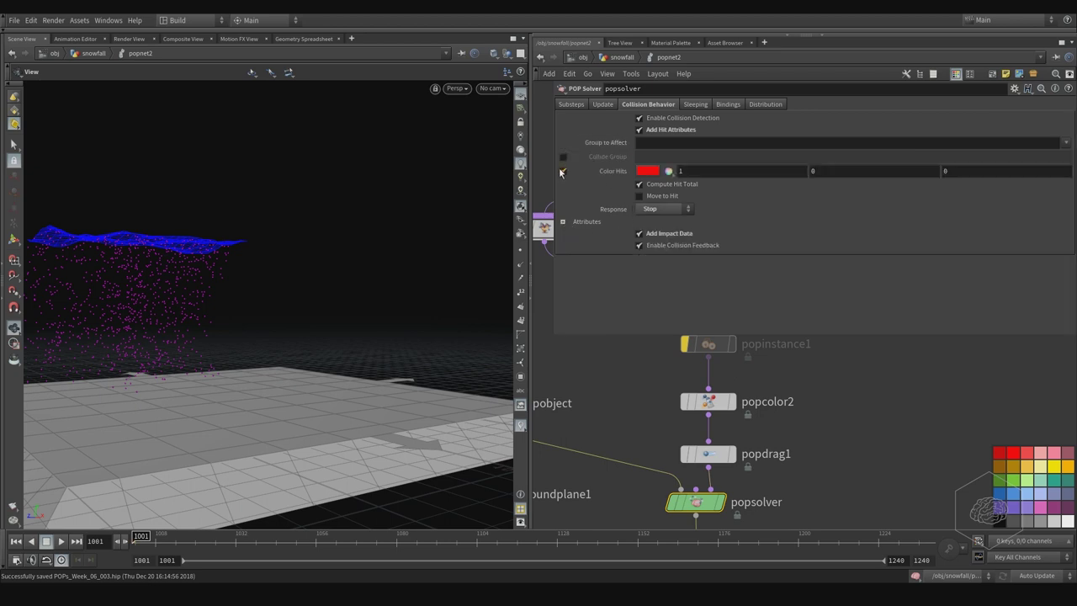
left_click(563, 157)
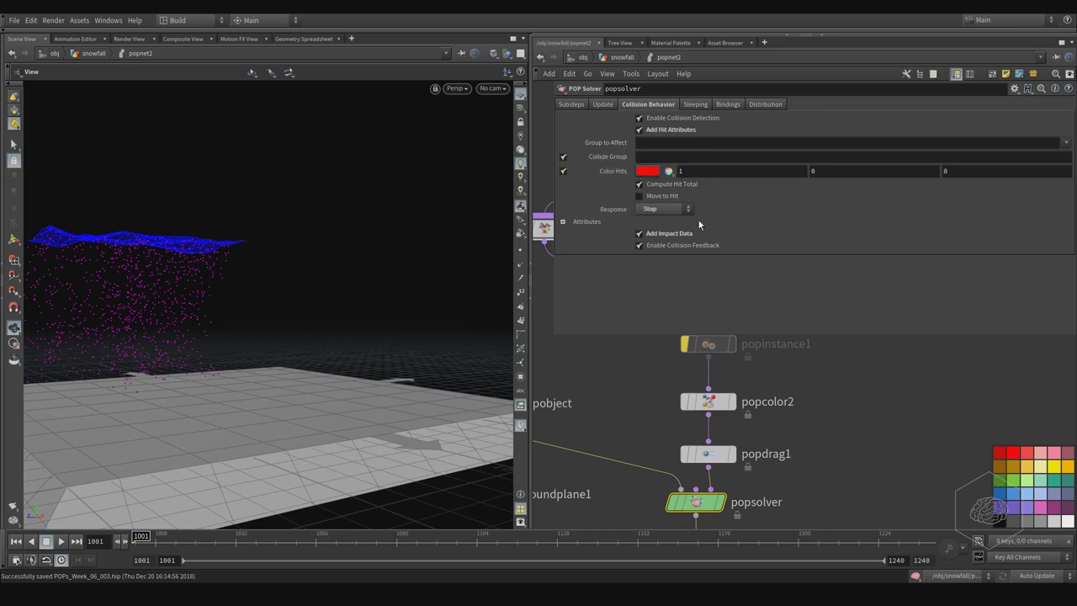
left_click(656, 198)
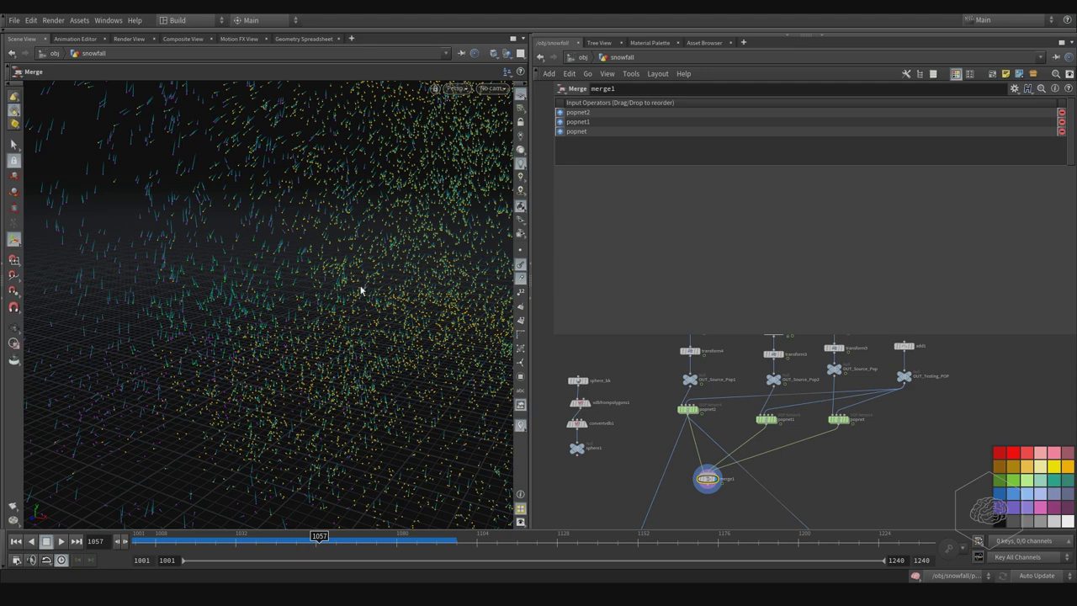
View the merged snowfall through cam1 with trails off, rewound to frame 1001
left_click(491, 88)
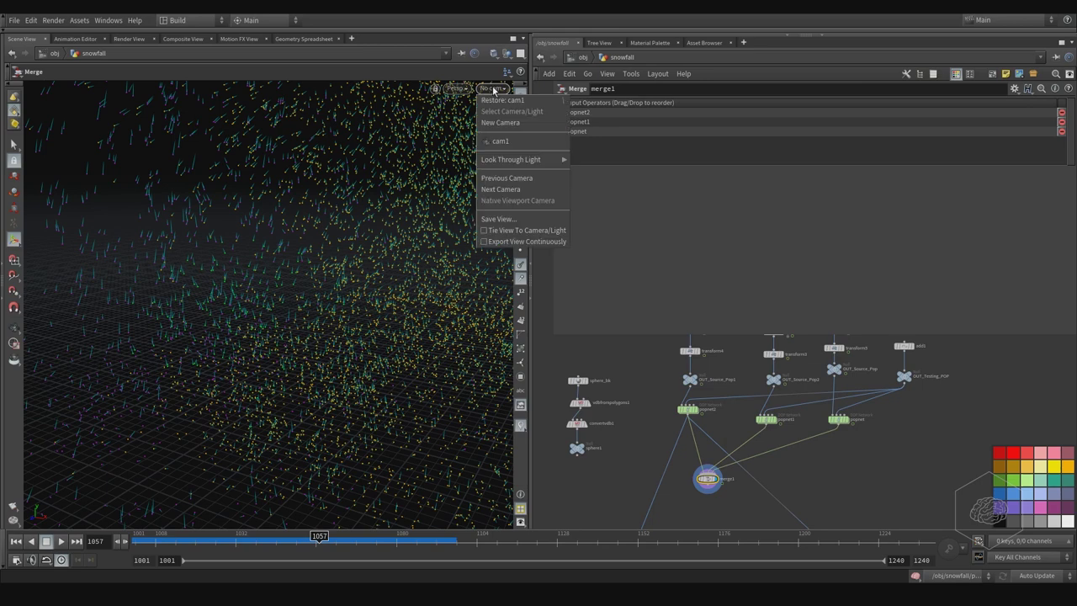
left_click(511, 143)
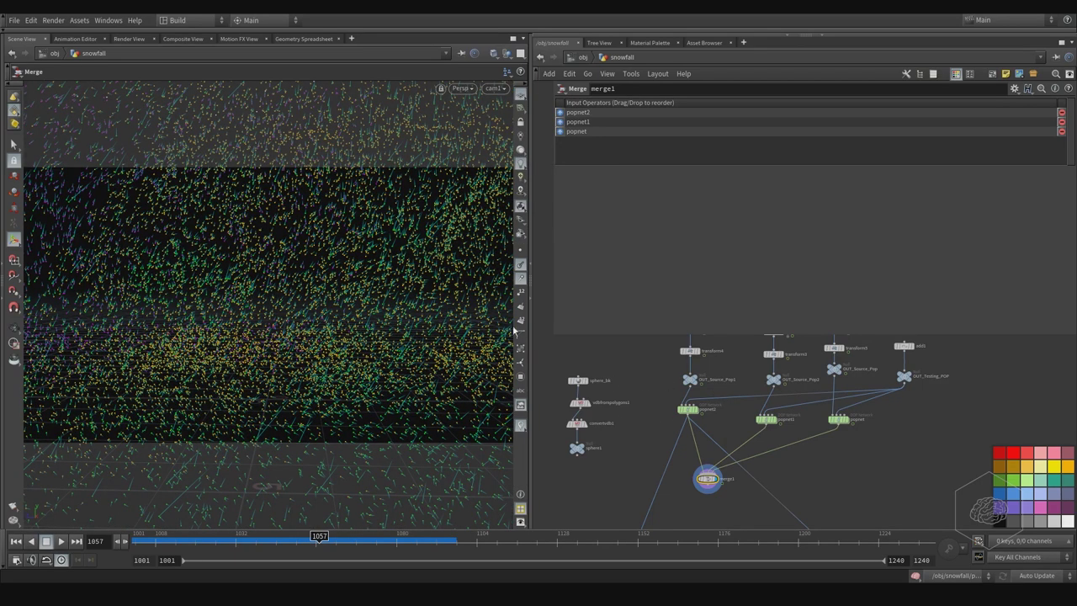
left_click(522, 285)
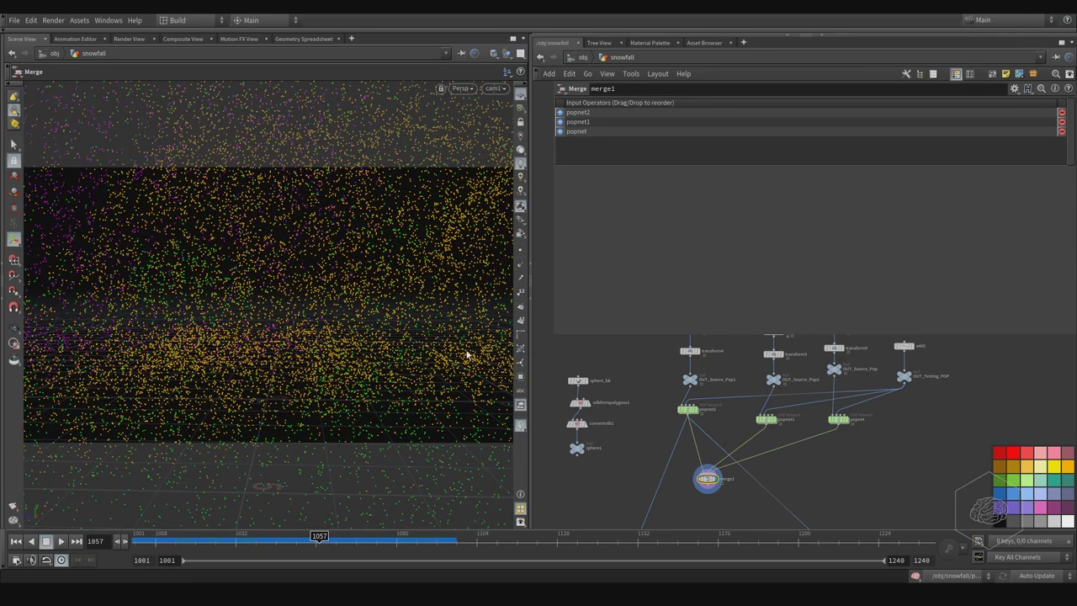
key("Escape")
key("Return")
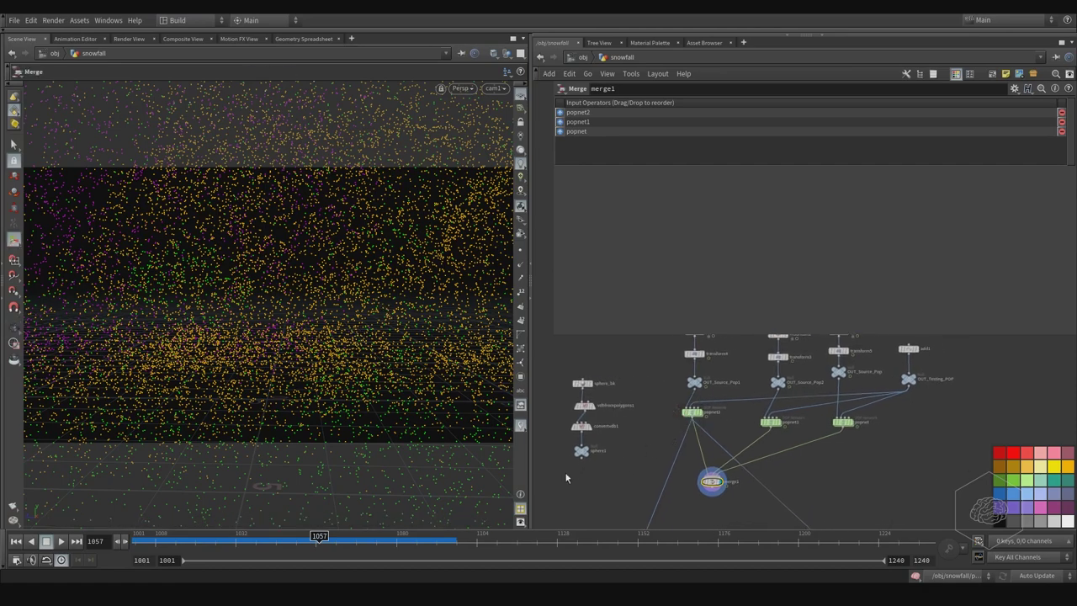
key("ctrl+Up")
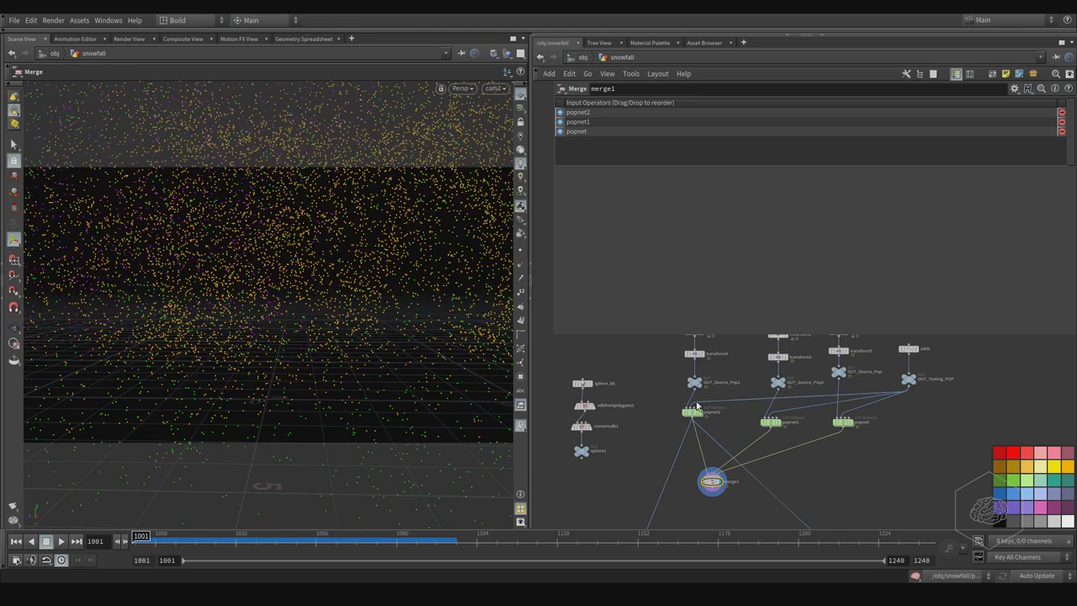
Enter popnet2, select its popsolver and hide the blue collision sphere
double_click(693, 416)
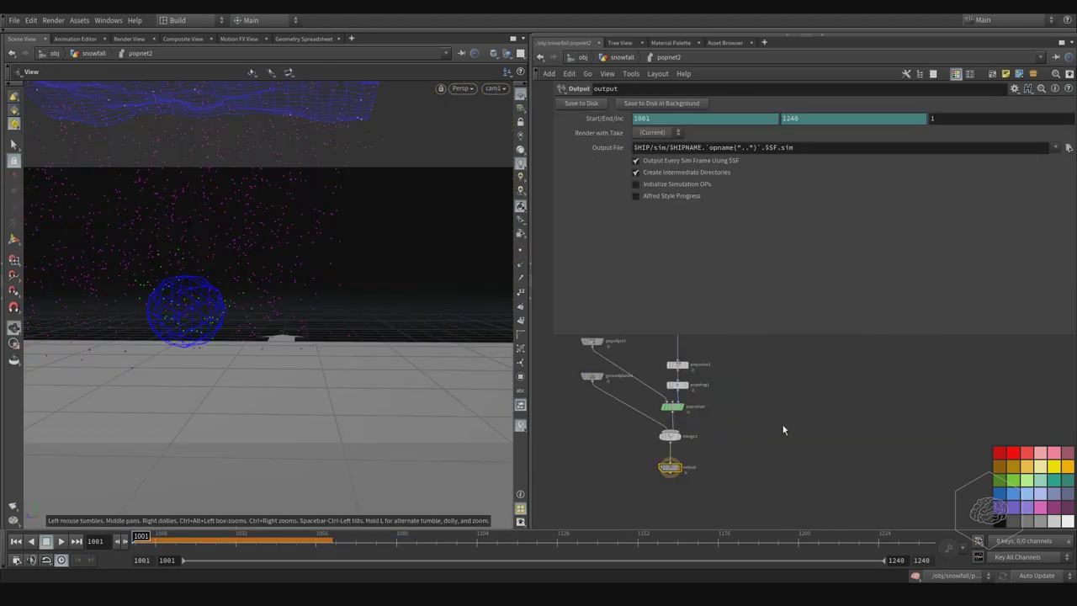
mouse_move(783, 431)
middle_mouse_down()
mouse_move(753, 510)
mouse_move(750, 431)
mouse_move(761, 465)
middle_mouse_up()
left_click(712, 434)
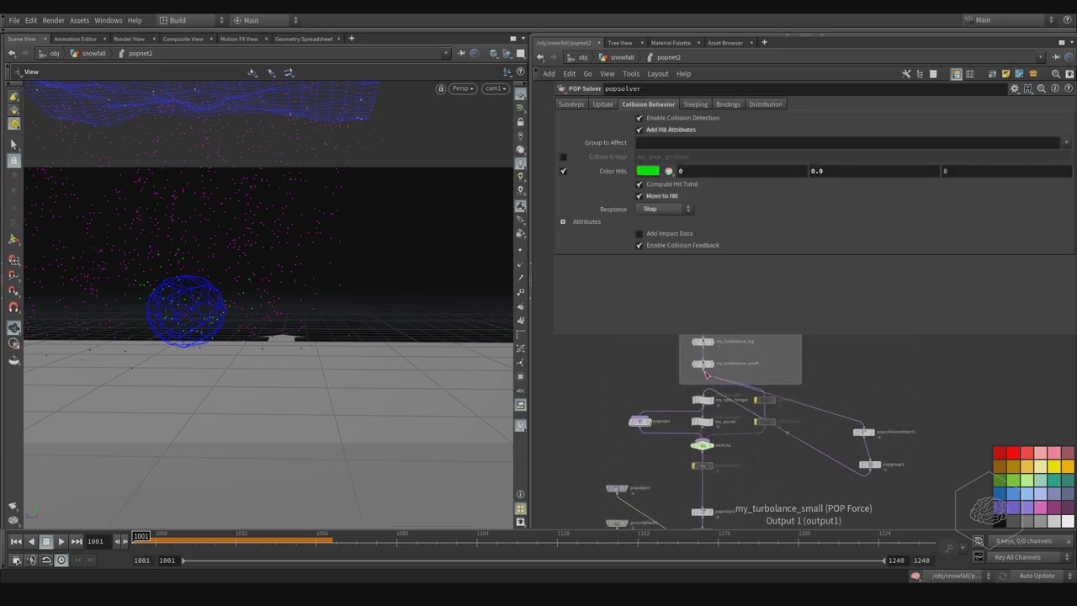
left_click(760, 483)
scroll(758, 471, "up", 2)
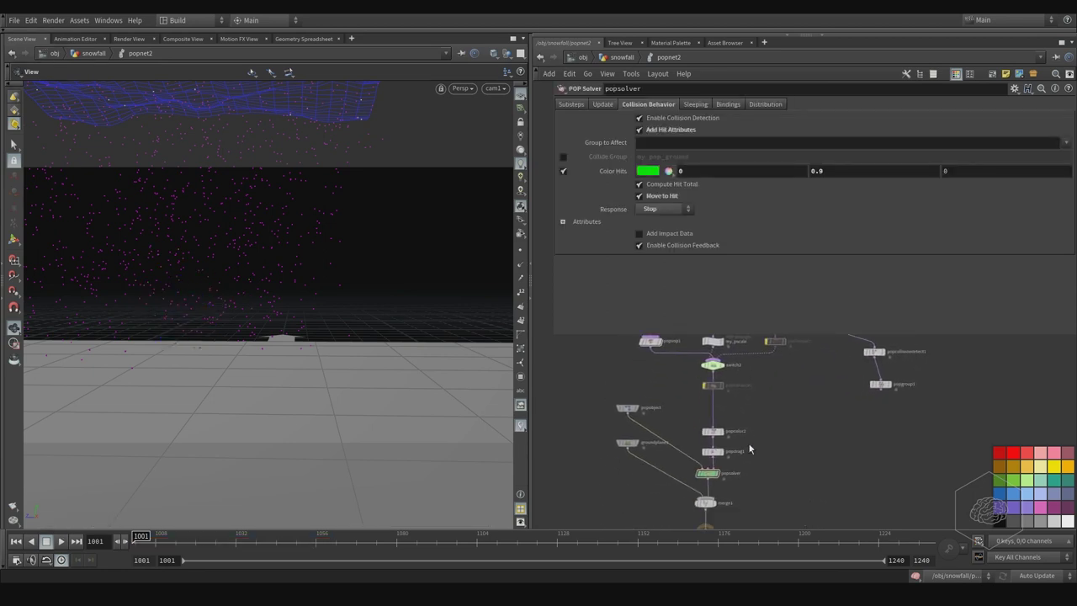
scroll(748, 446, "up", 2)
scroll(758, 450, "up", 2)
middle_click_drag(798, 409, 791, 445)
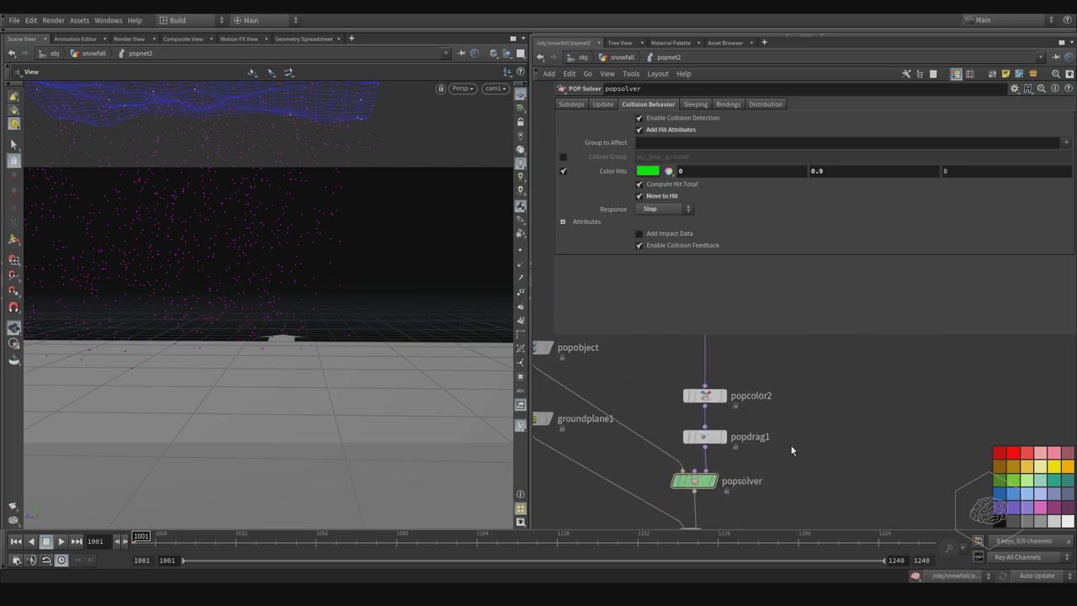
Set popnet2's popsolver collision Response to Die
left_click(657, 209)
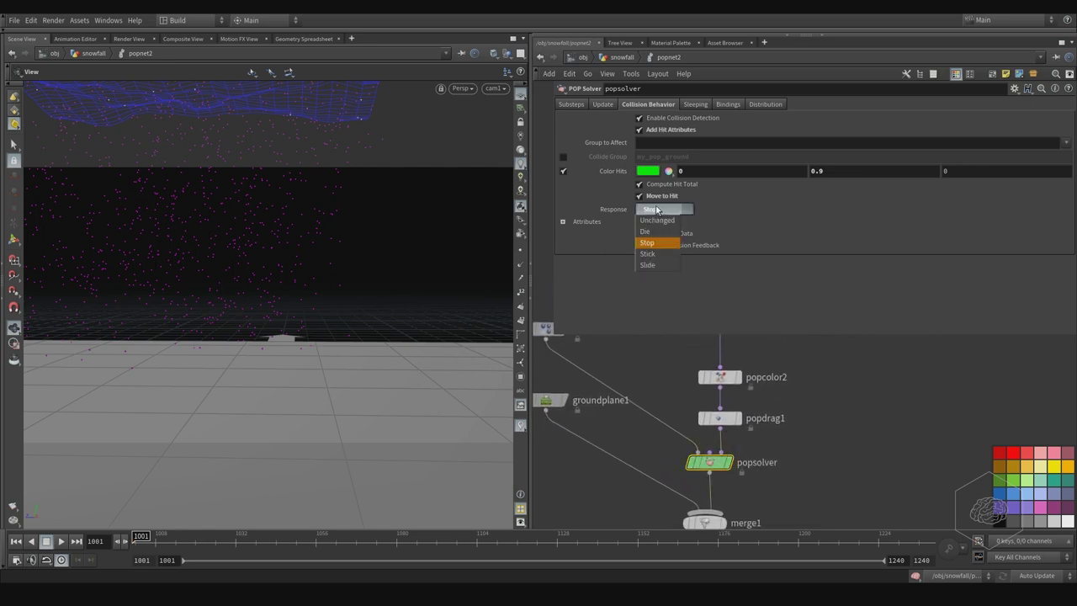
left_click(657, 238)
middle_click_drag(868, 440, 845, 440)
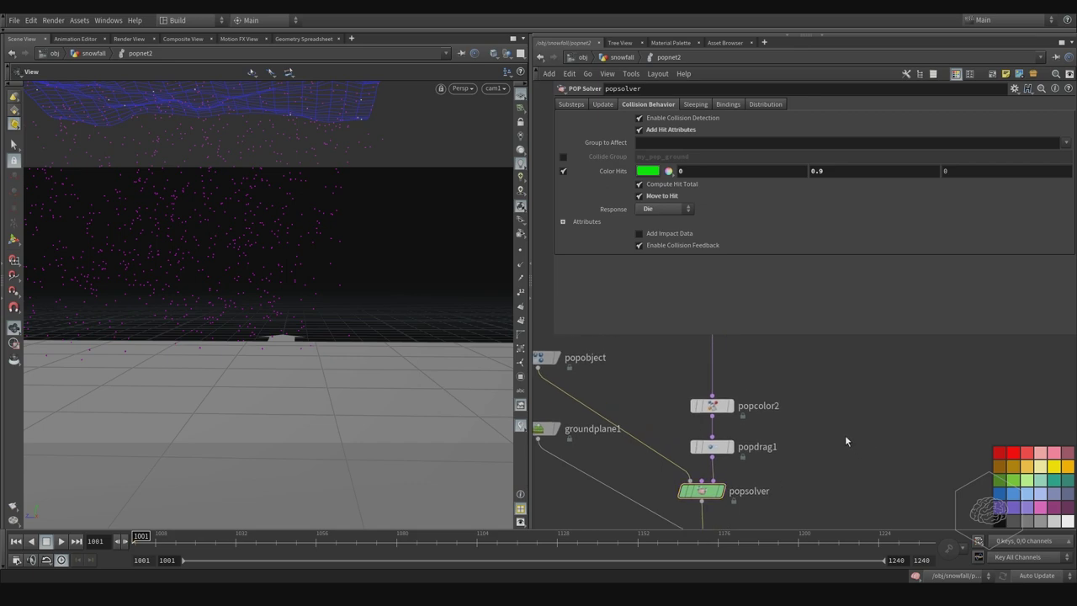
Return to the snowfall network, enter popnet1 and select its popsolver
key("u")
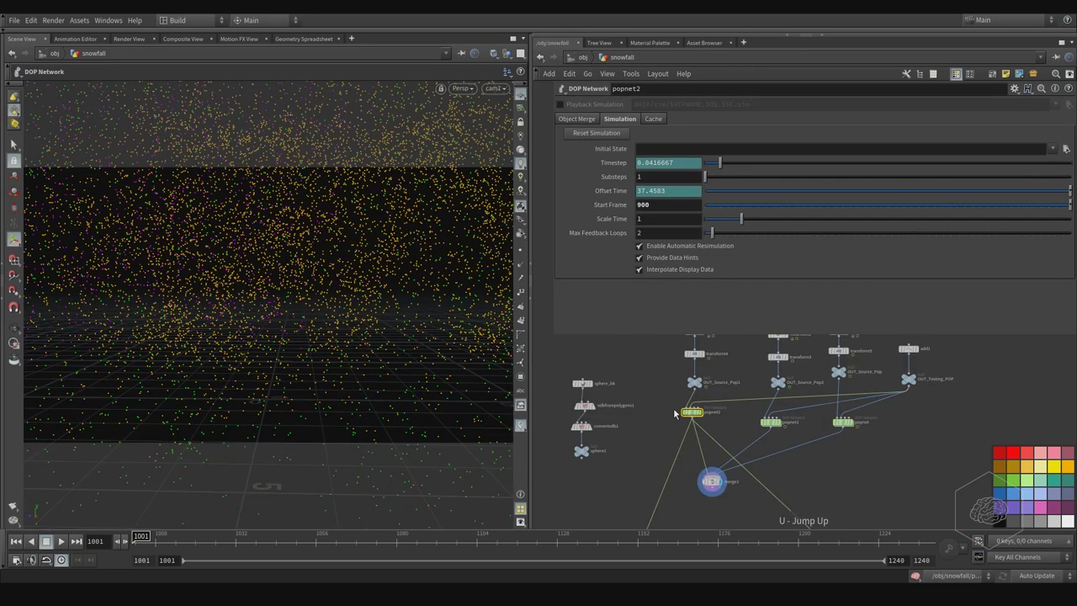
key("i")
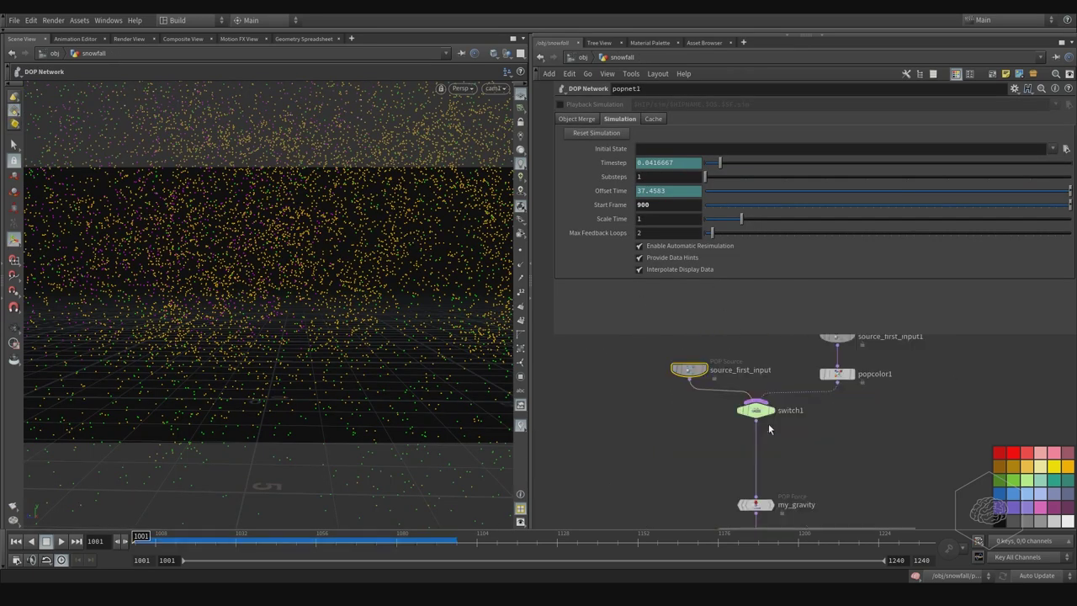
scroll(765, 437, "down", 3)
scroll(744, 354, "down", 3)
scroll(790, 352, "down", 3)
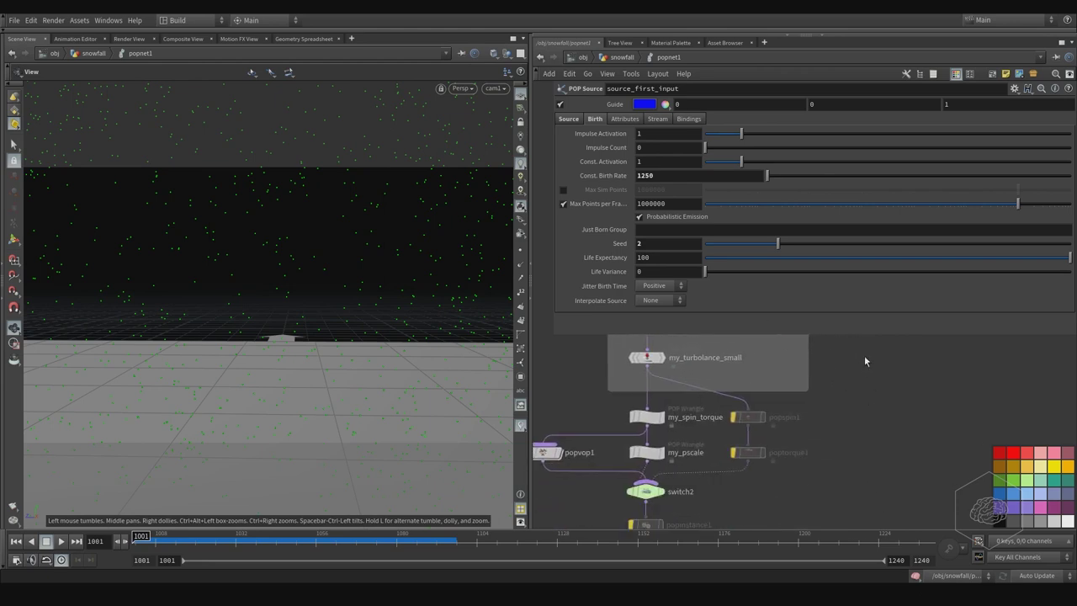
scroll(864, 355, "down", 3)
scroll(791, 395, "down", 2)
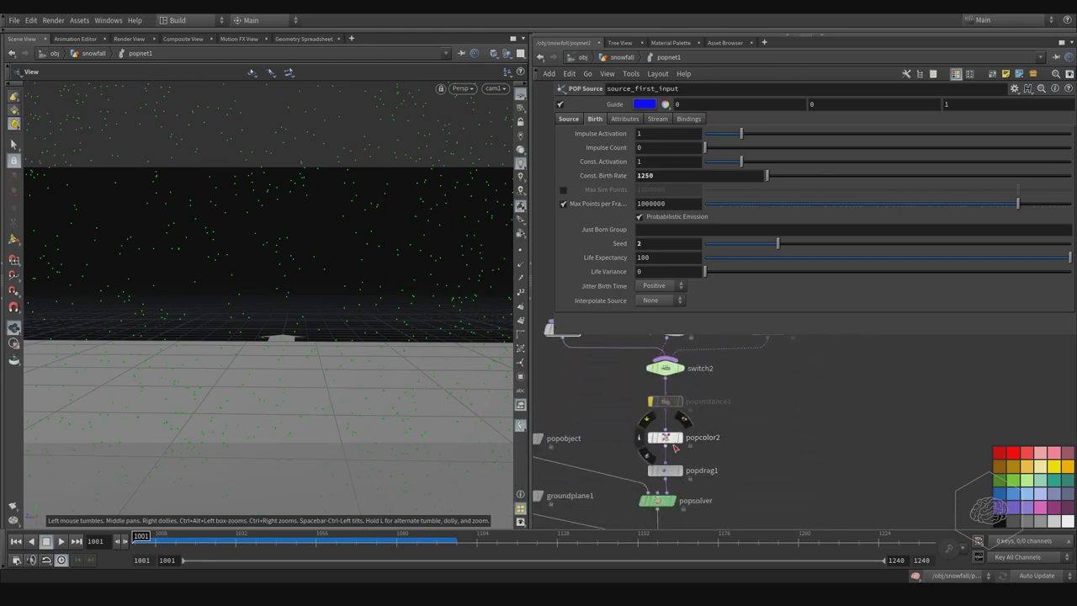
scroll(741, 438, "down", 2)
left_click(683, 470)
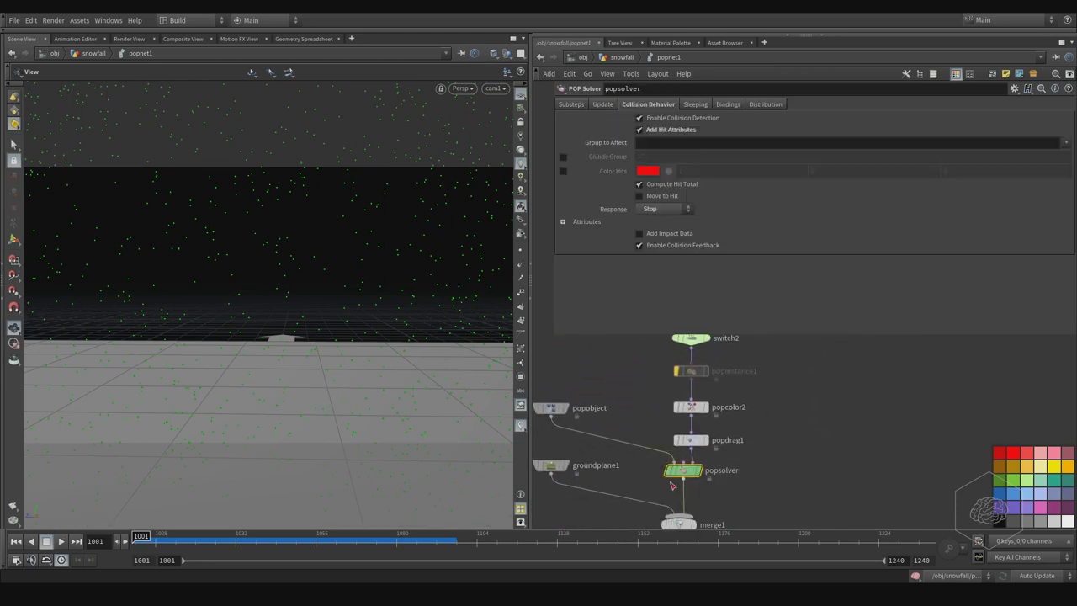
Set popnet1's popsolver collision Response to Die and go back up to snowfall
left_click(666, 211)
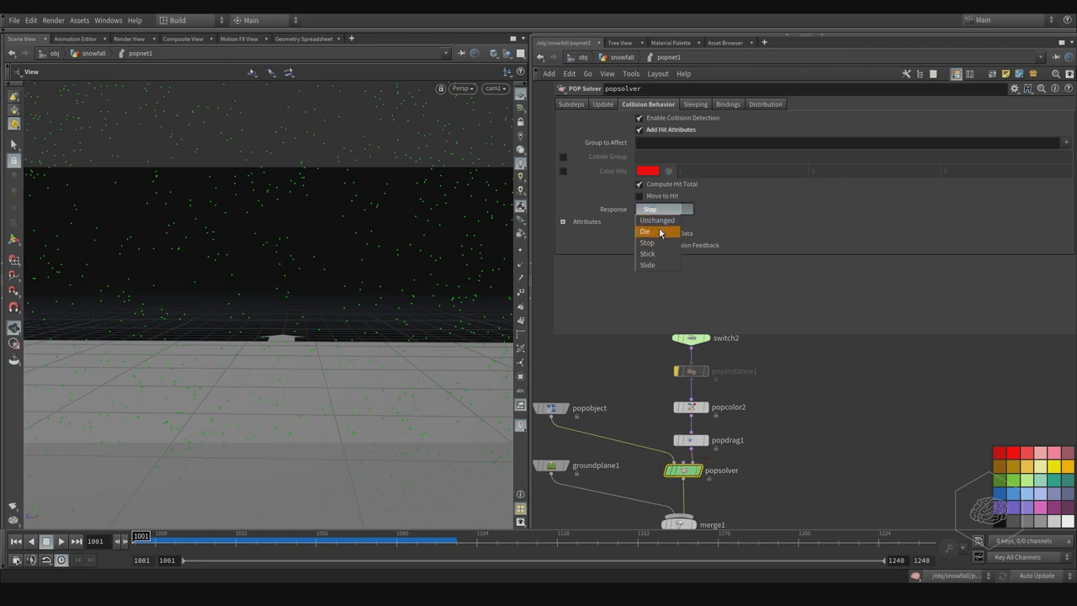
left_click(646, 231)
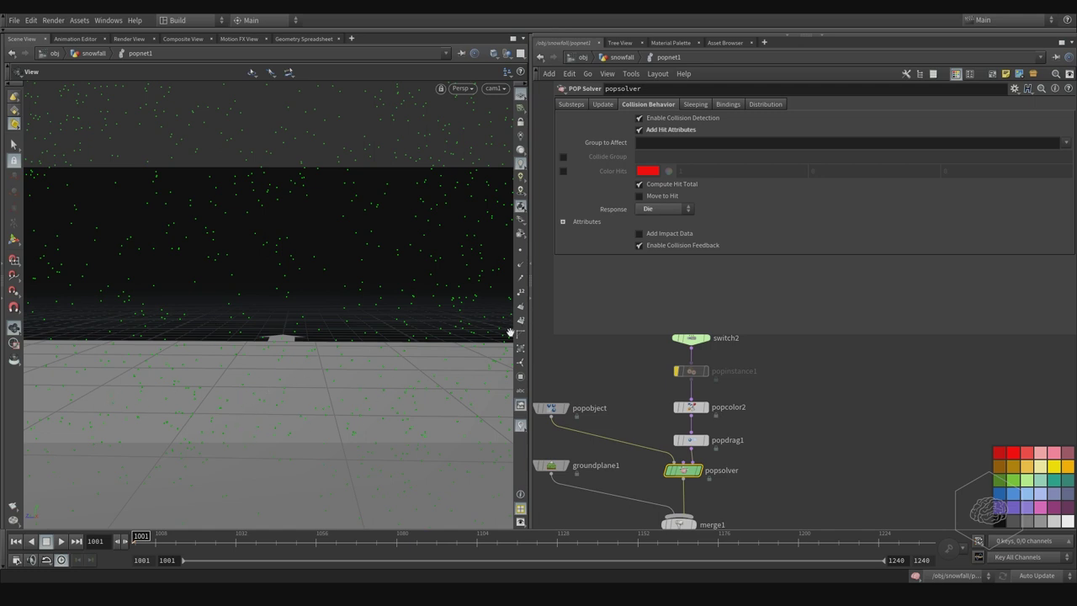
middle_click_drag(847, 423, 756, 439)
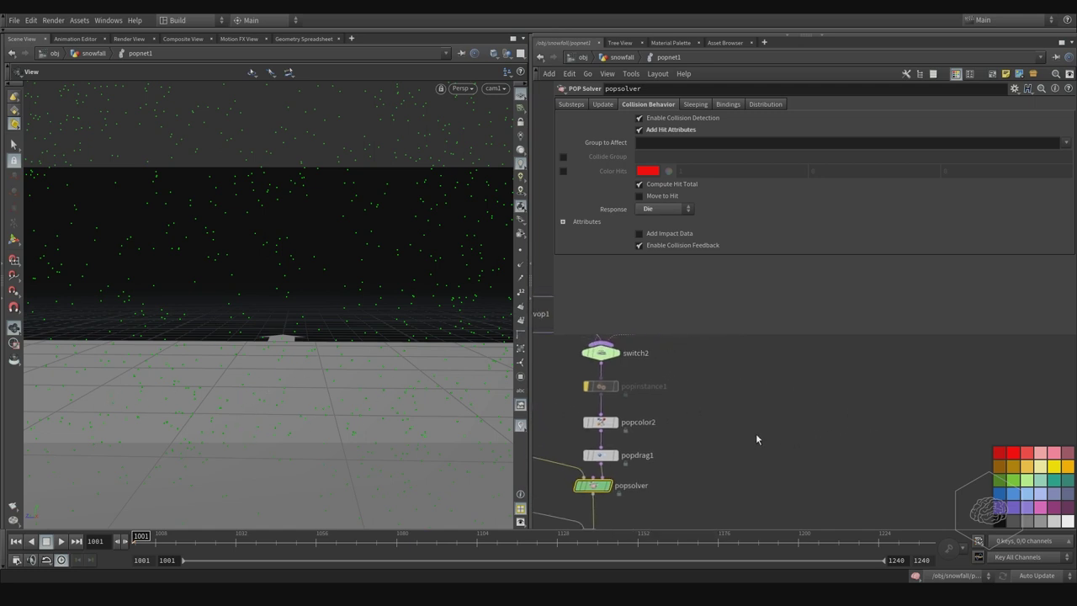
key("u")
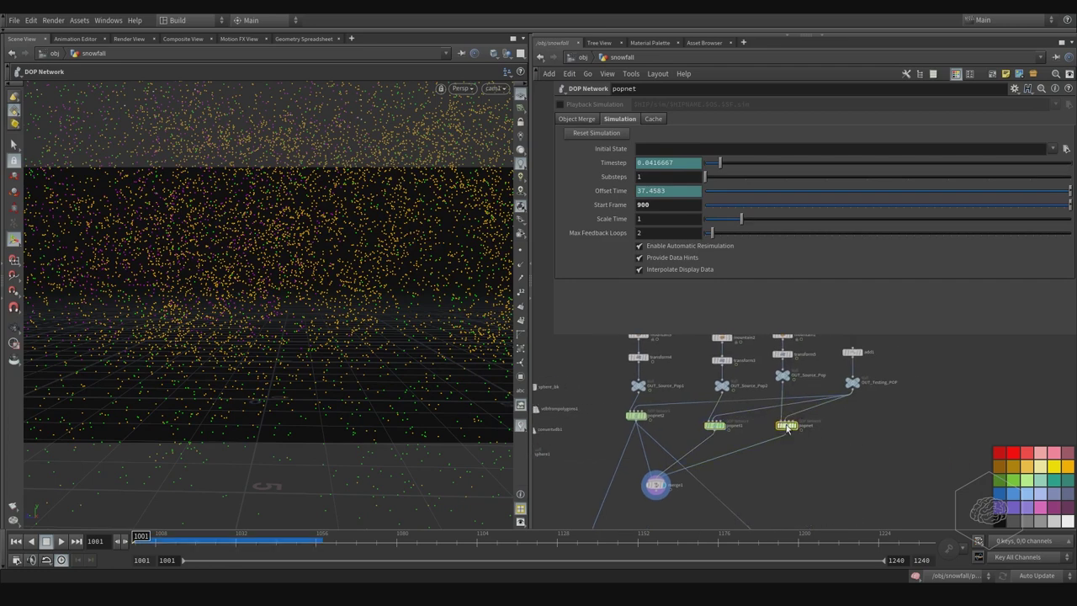
Inside popnet, set the popsolver's collision Response to Die and scrub forward to check
double_click(787, 427)
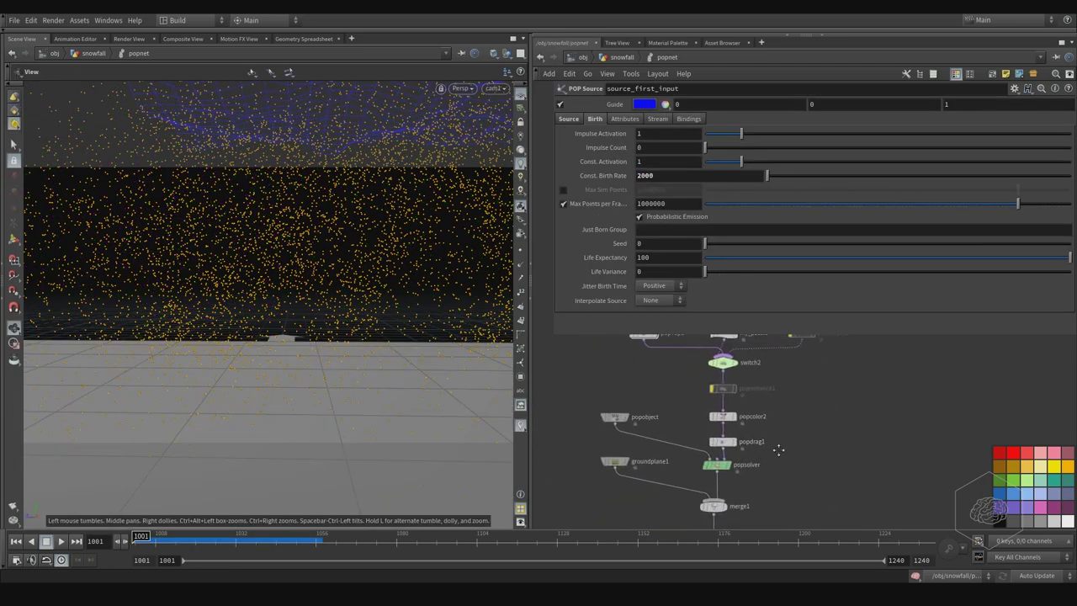
left_click(717, 465)
left_click(663, 211)
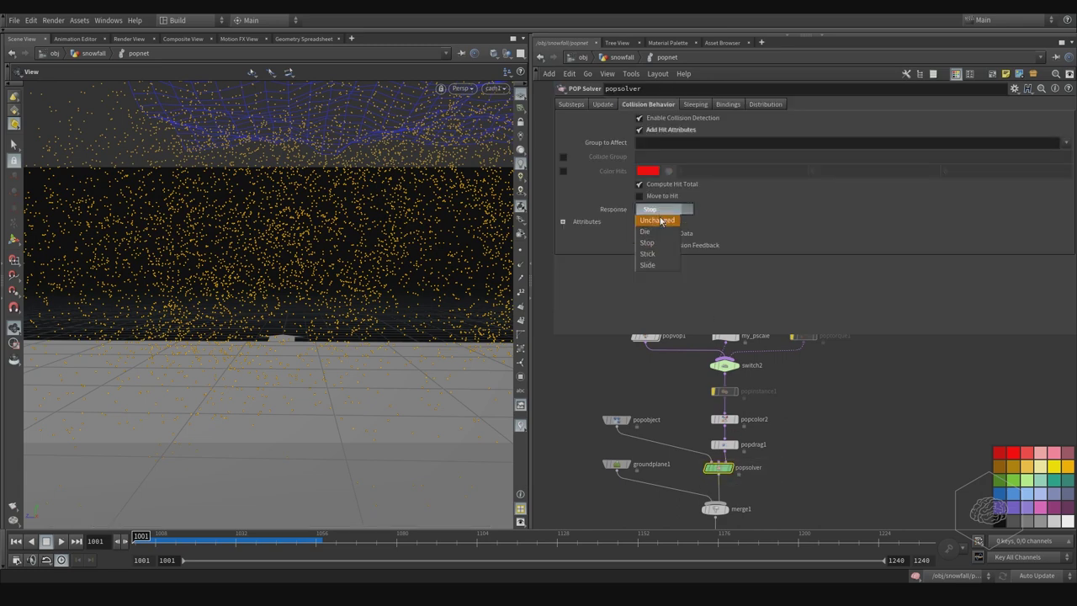
left_click(646, 231)
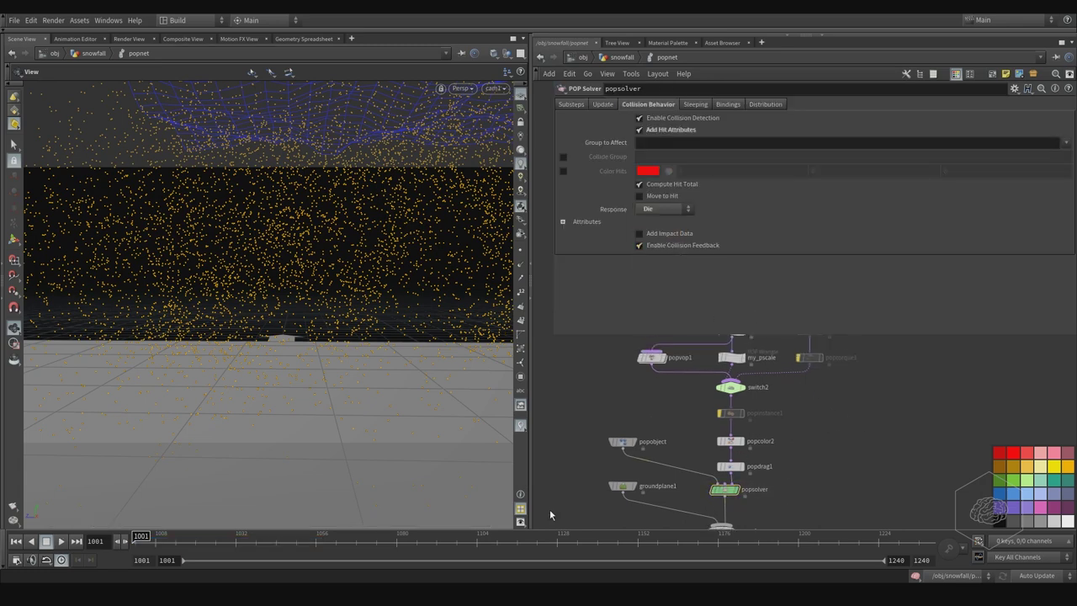
left_click_drag(142, 536, 357, 536)
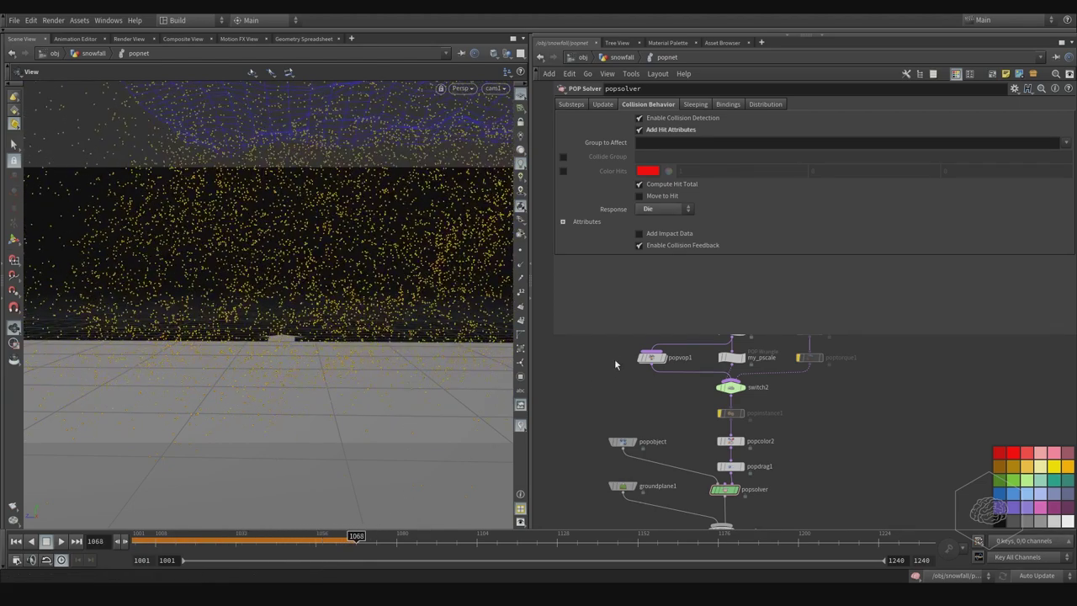
Return to the snowfall level and scrub the merged simulation from frame 1013 to 1068
key("u")
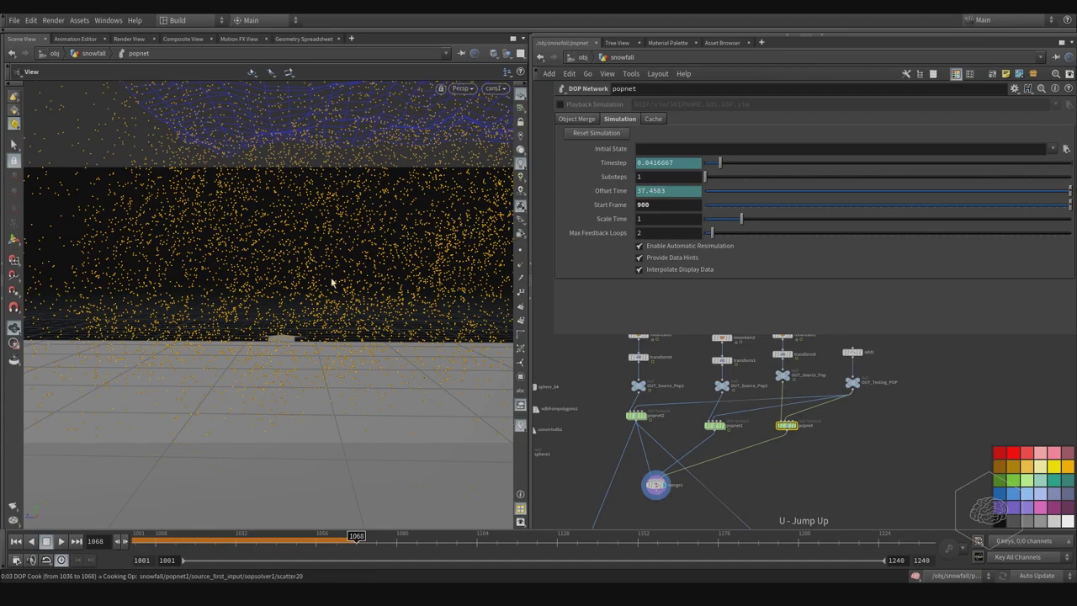
left_click(229, 536)
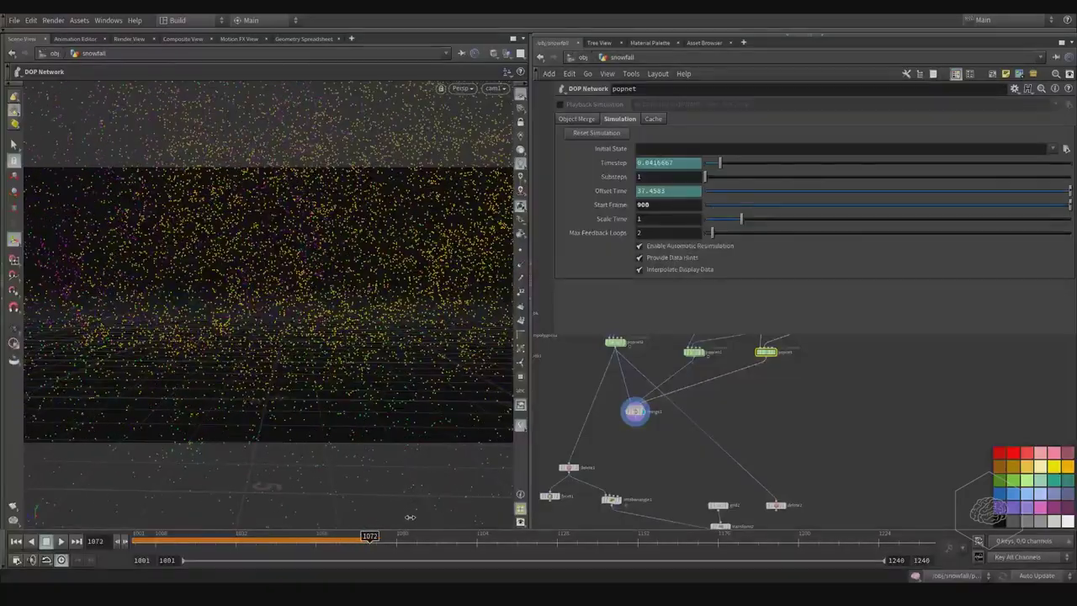
left_click(172, 536)
left_click_drag(171, 536, 356, 517)
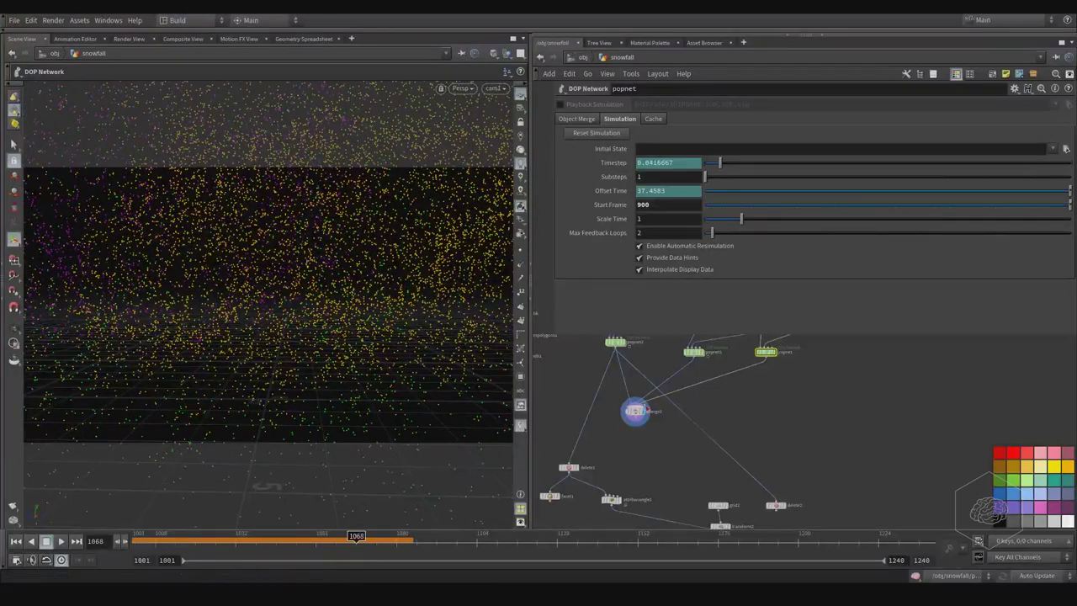
scroll(780, 471, "up", 2)
scroll(808, 447, "up", 2)
scroll(846, 425, "up", 3)
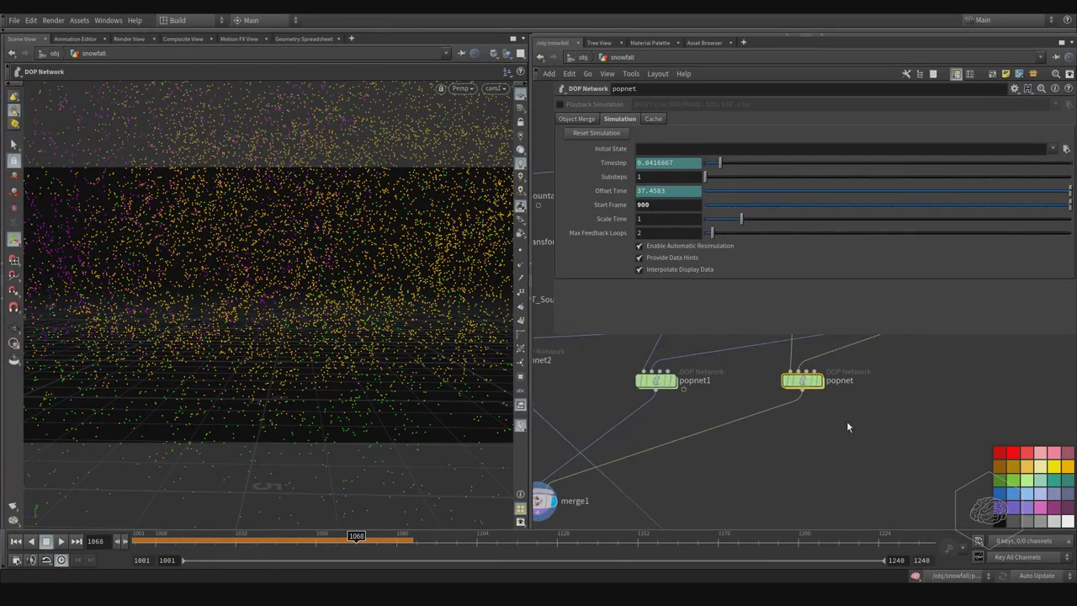
Enter popnet and open source_first_input's Birth settings
double_click(795, 383)
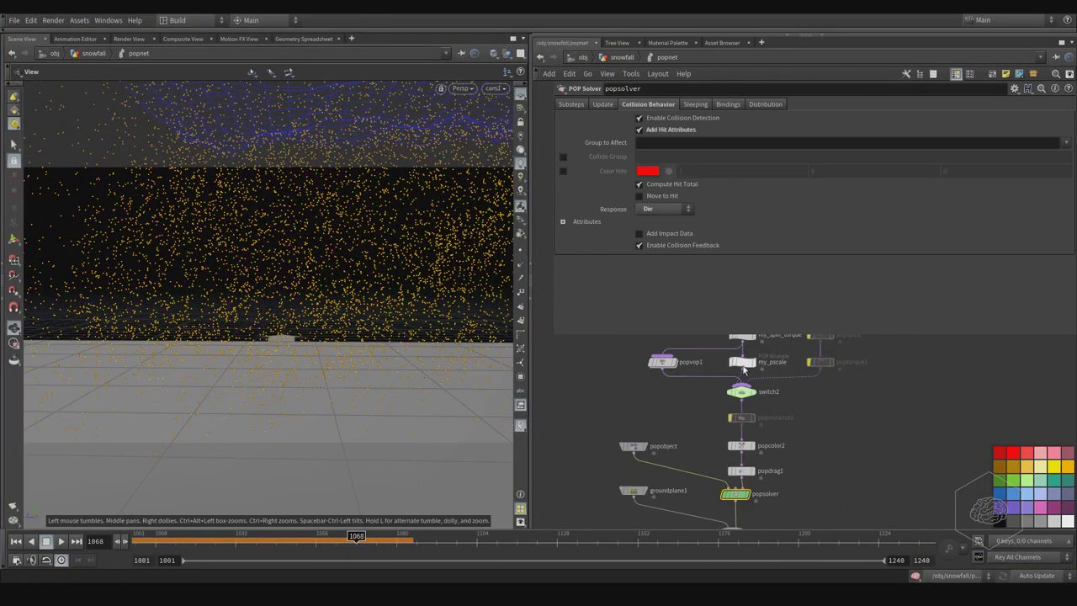
scroll(623, 437, "up", 5)
scroll(612, 390, "up", 5)
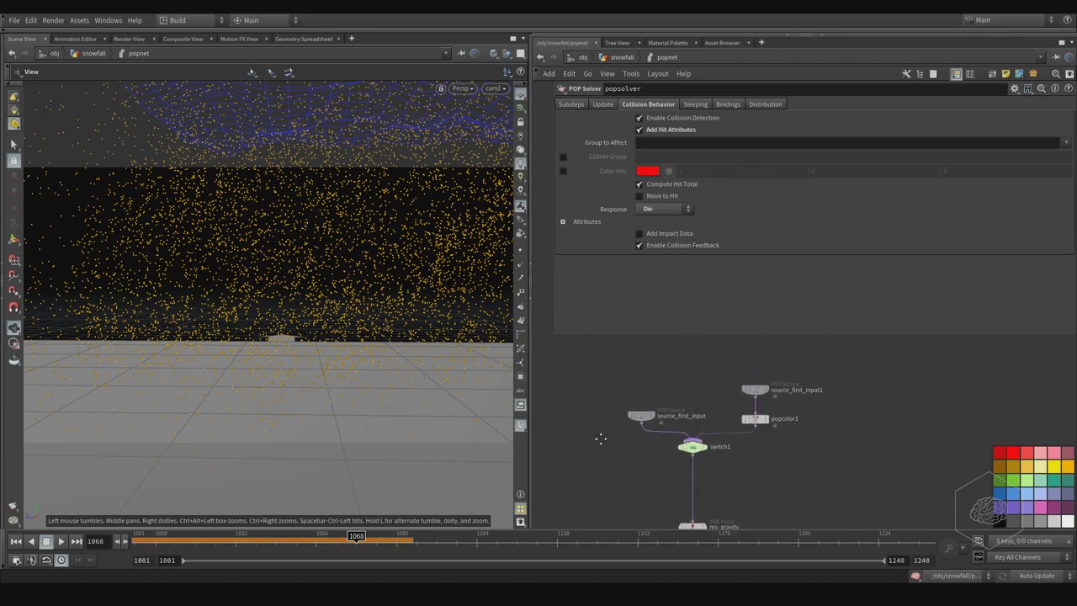
left_click(637, 447)
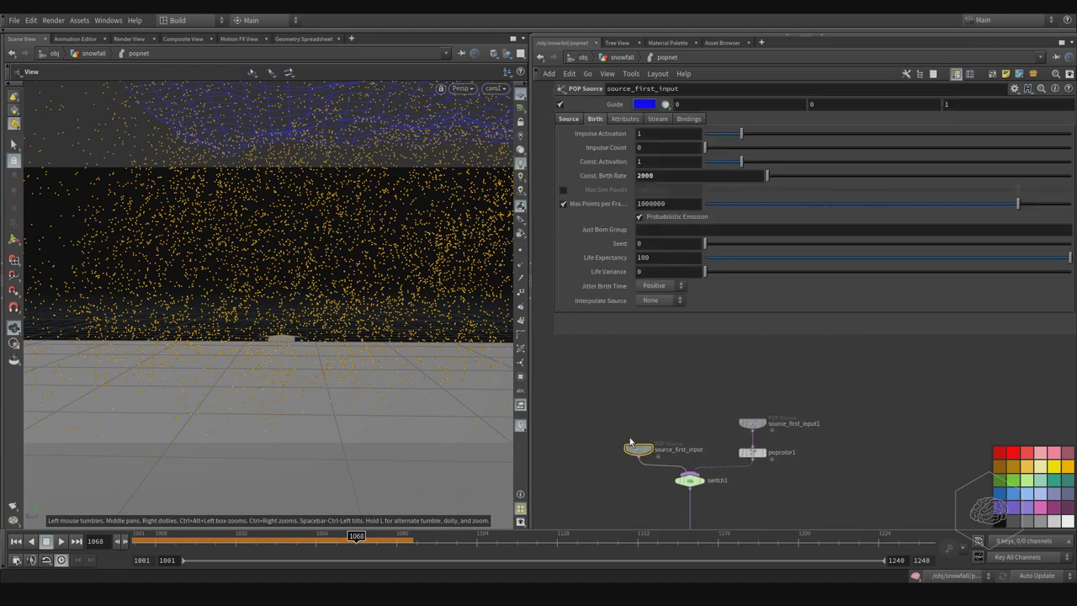
left_click(642, 175)
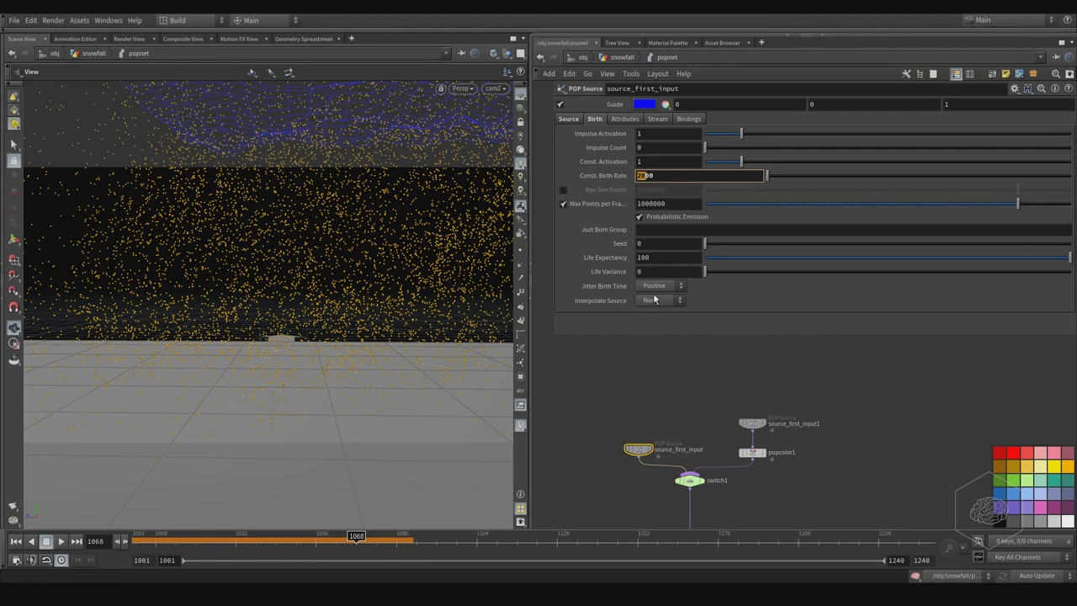
key("Return")
Set Life Expectancy to 3 and Life Variance to 1, then rewind to frame 1001
left_click(645, 258)
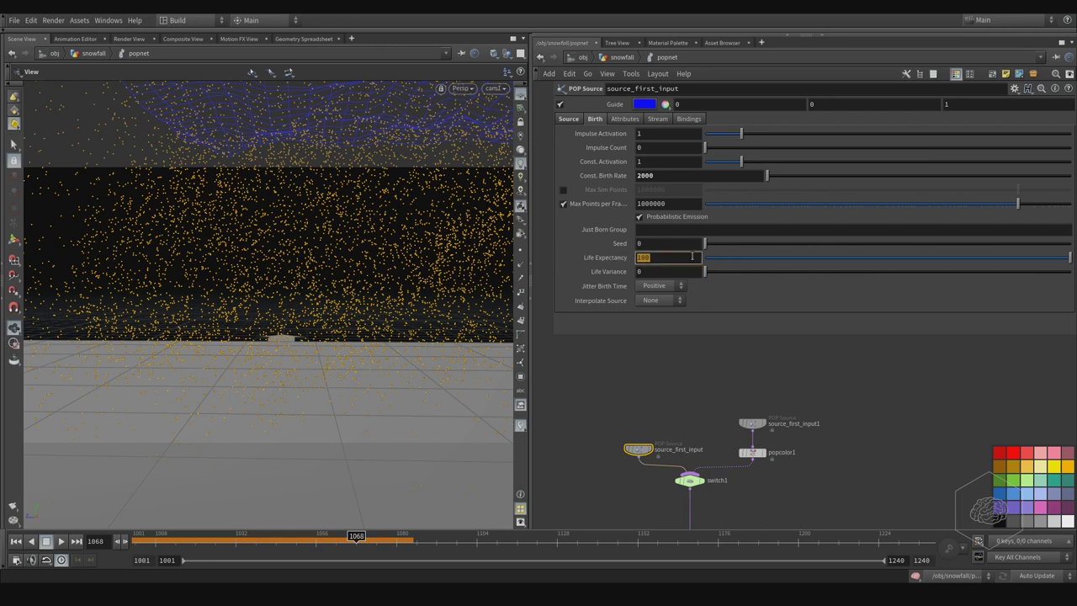
type("25")
key("Tab")
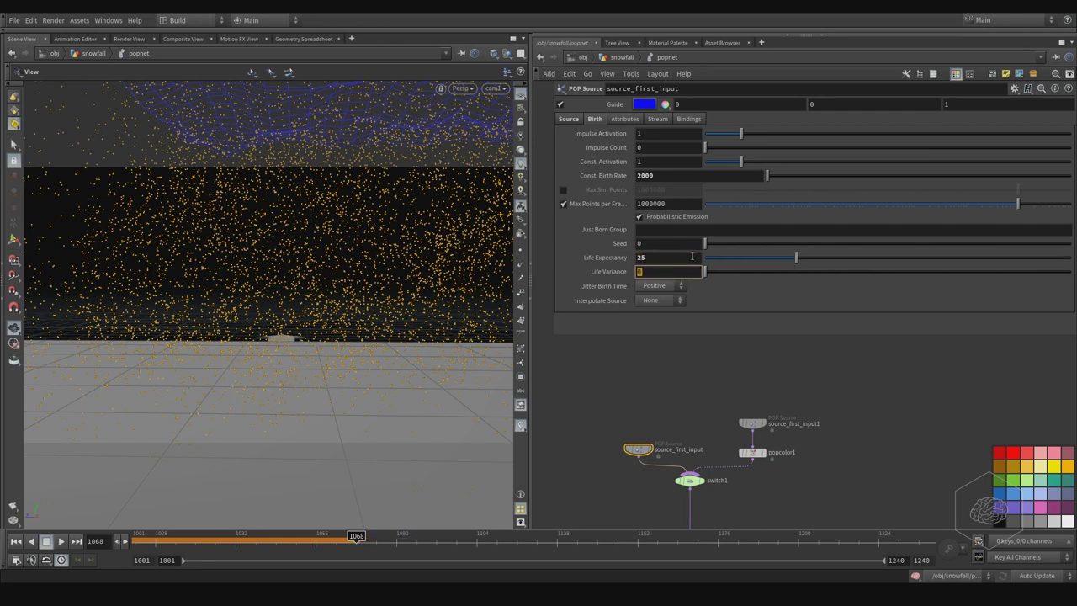
key("shift+Tab")
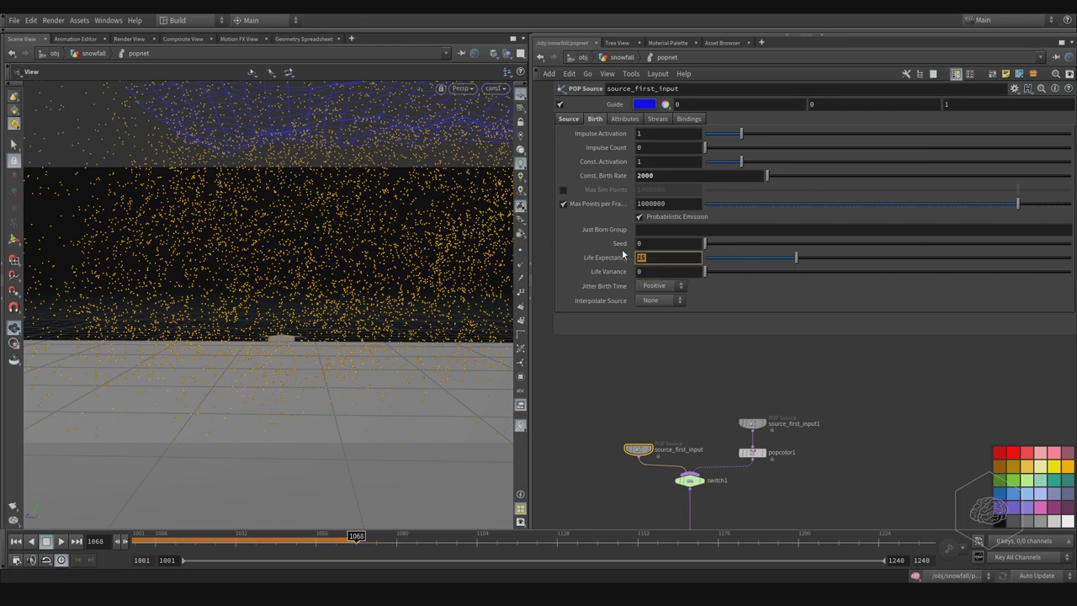
type("3")
key("Tab")
type("1")
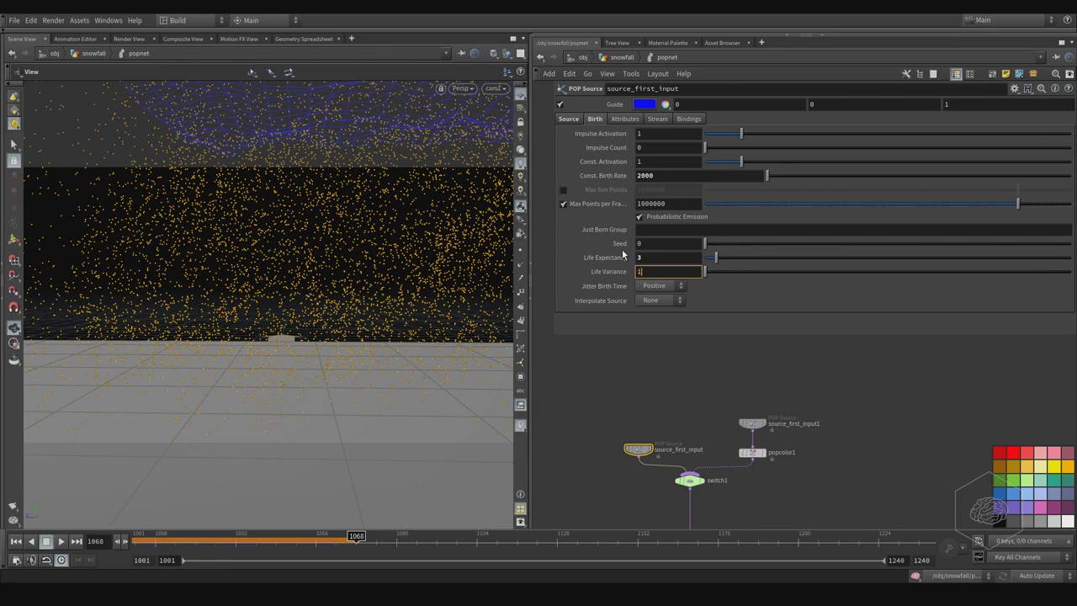
key("Return")
left_click_drag(356, 536, 123, 554)
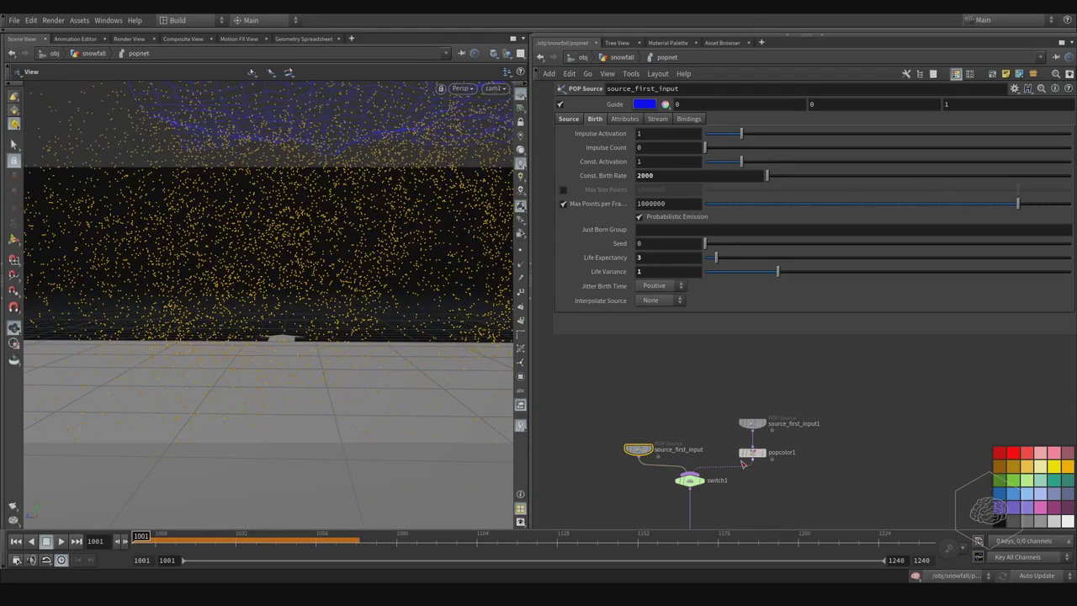
mouse_move(742, 462)
middle_mouse_down()
mouse_move(841, 422)
mouse_move(734, 413)
middle_mouse_up()
Enable Move to Hit on popnet's popsolver and replay the snowfall simulation
left_click(686, 408)
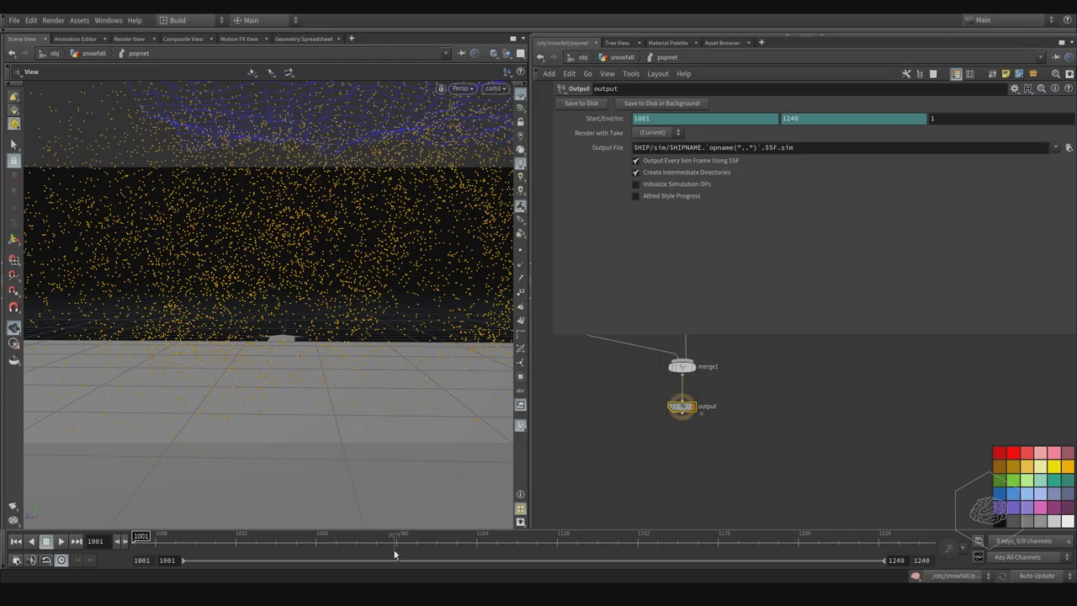
left_click(61, 541)
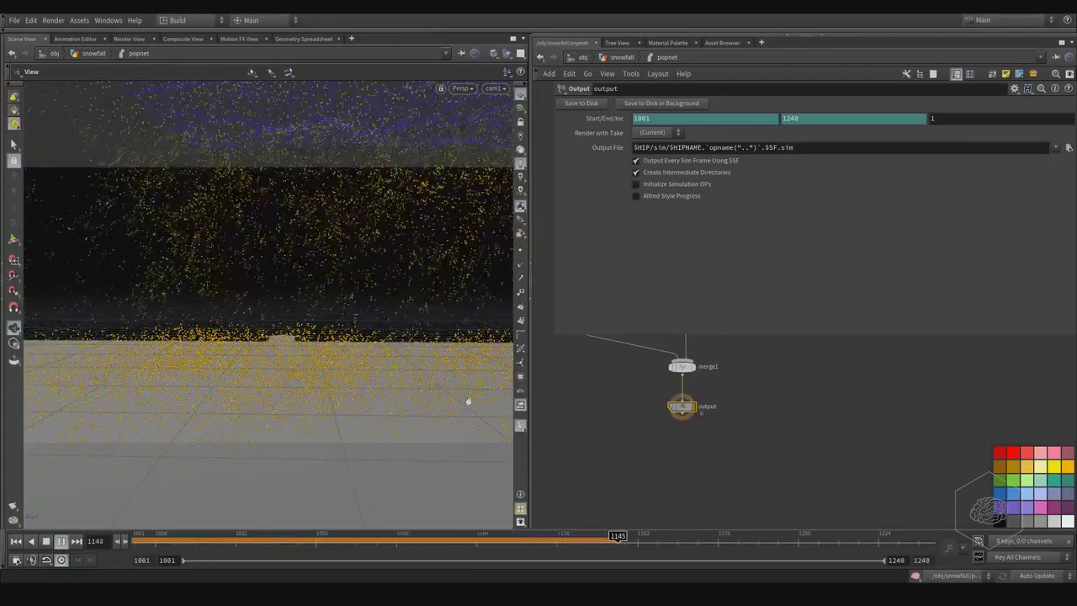
middle_click_drag(685, 336, 714, 438)
left_click(715, 428)
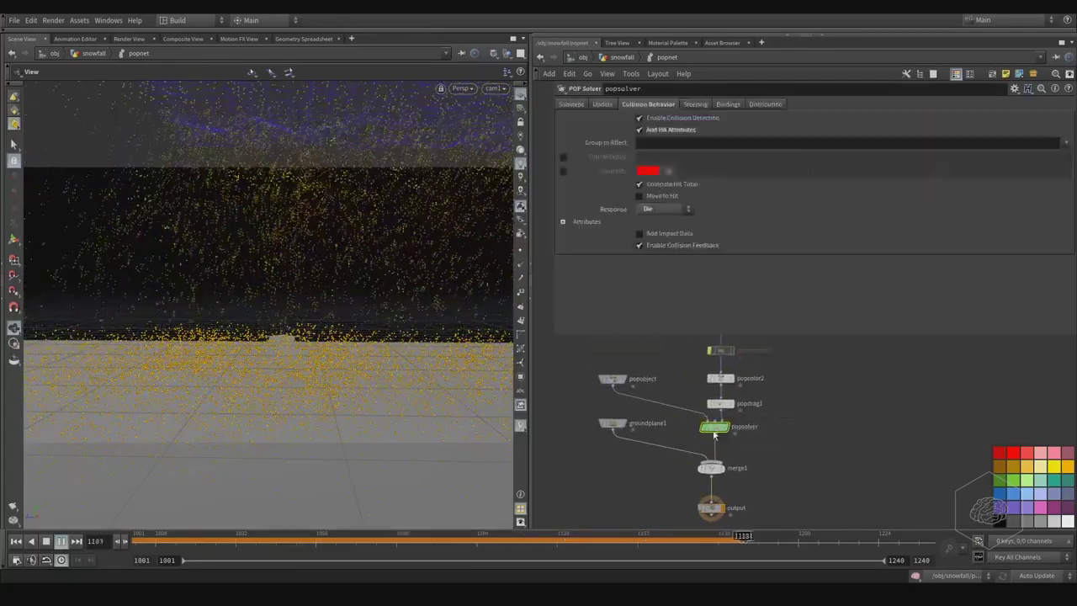
left_click_drag(715, 428, 711, 436)
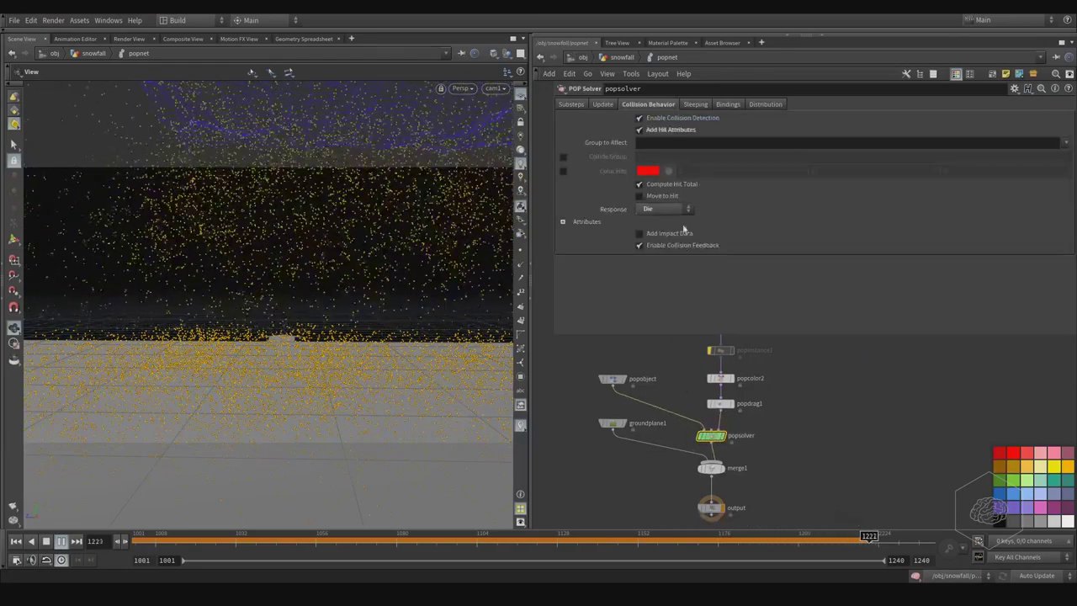
left_click(662, 199)
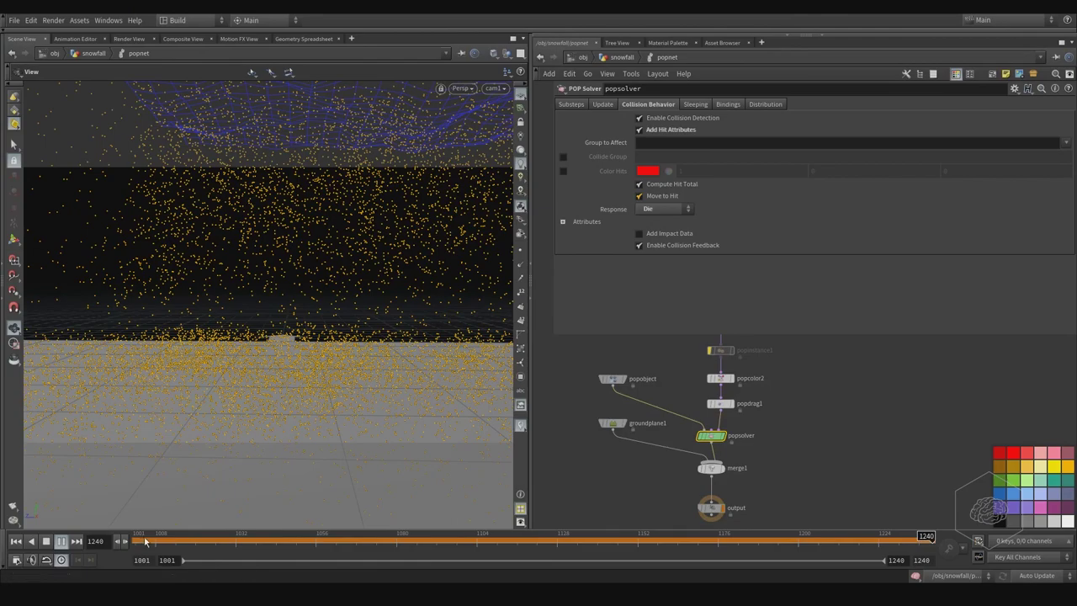
left_click(61, 542)
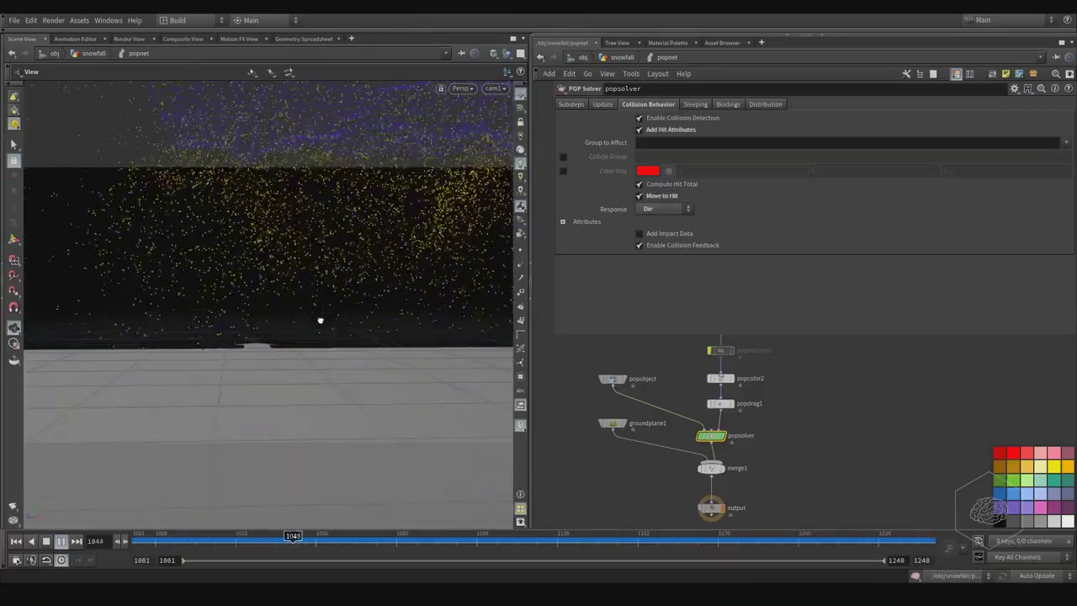
mouse_move(321, 319)
left_mouse_down()
mouse_move(373, 320)
mouse_move(375, 337)
left_mouse_up()
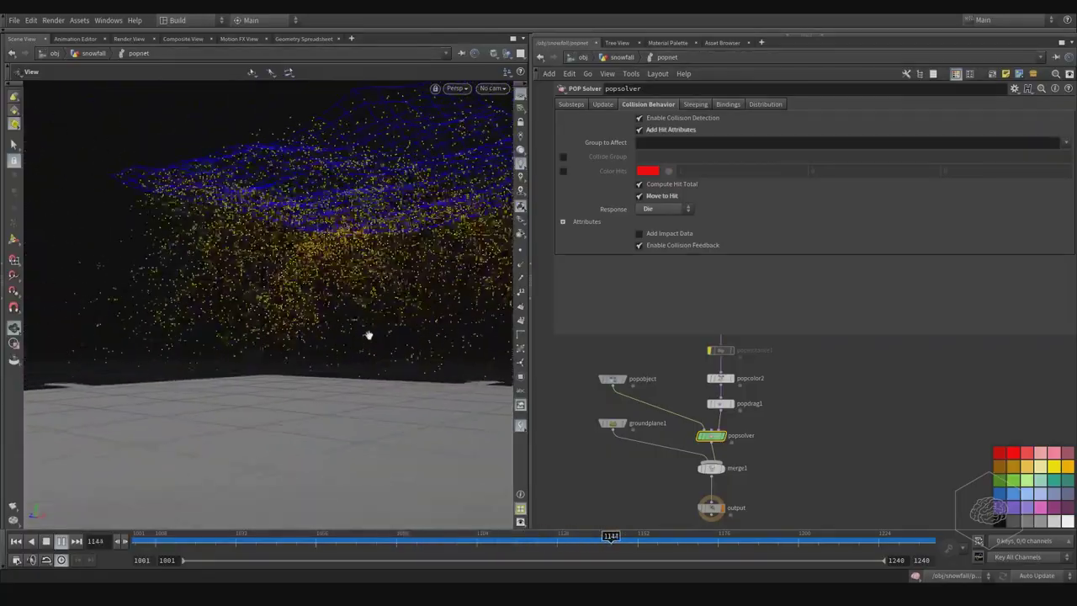
scroll(783, 408, "up", 3)
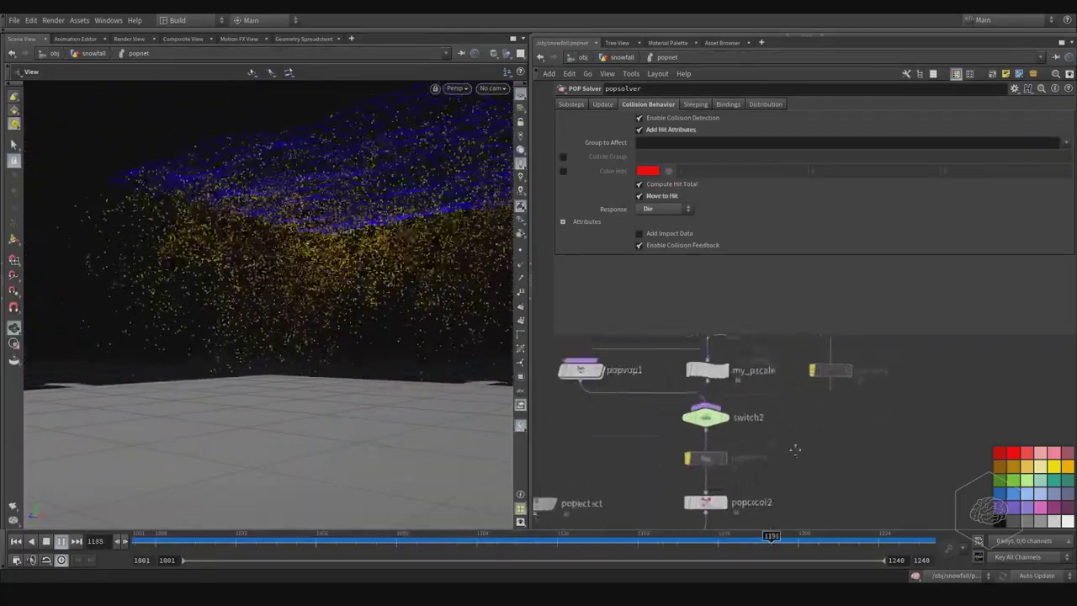
middle_click_drag(797, 449, 797, 493)
scroll(782, 494, "up", 3)
scroll(774, 495, "up", 3)
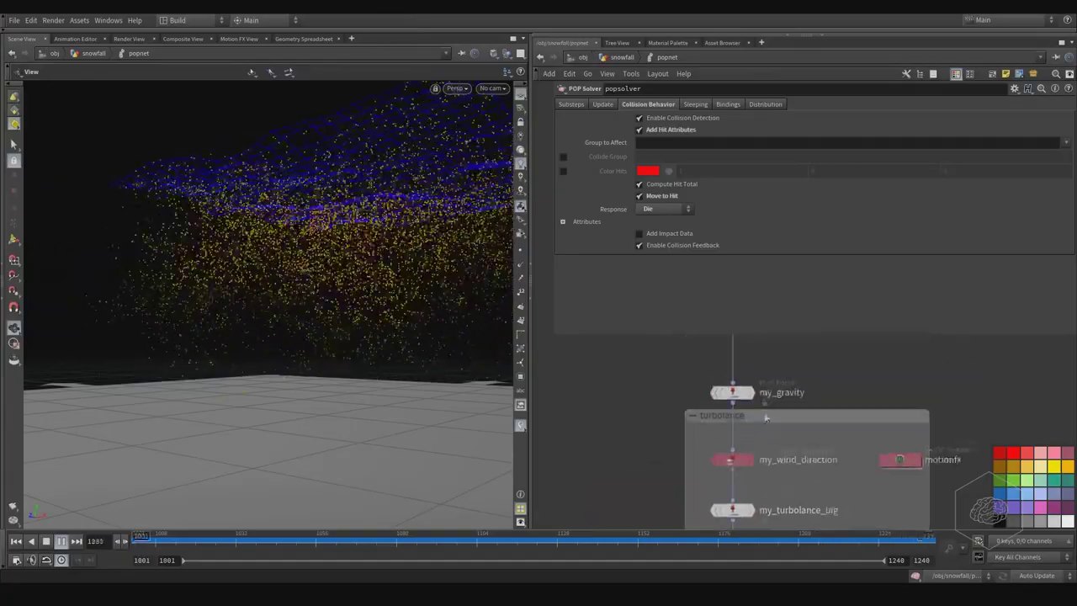
scroll(773, 438, "up", 3)
scroll(773, 385, "up", 3)
scroll(733, 429, "up", 2)
Give popnet's source_first_input a life variance of 2 and a constant birth rate of 1500
middle_click_drag(732, 429, 779, 398)
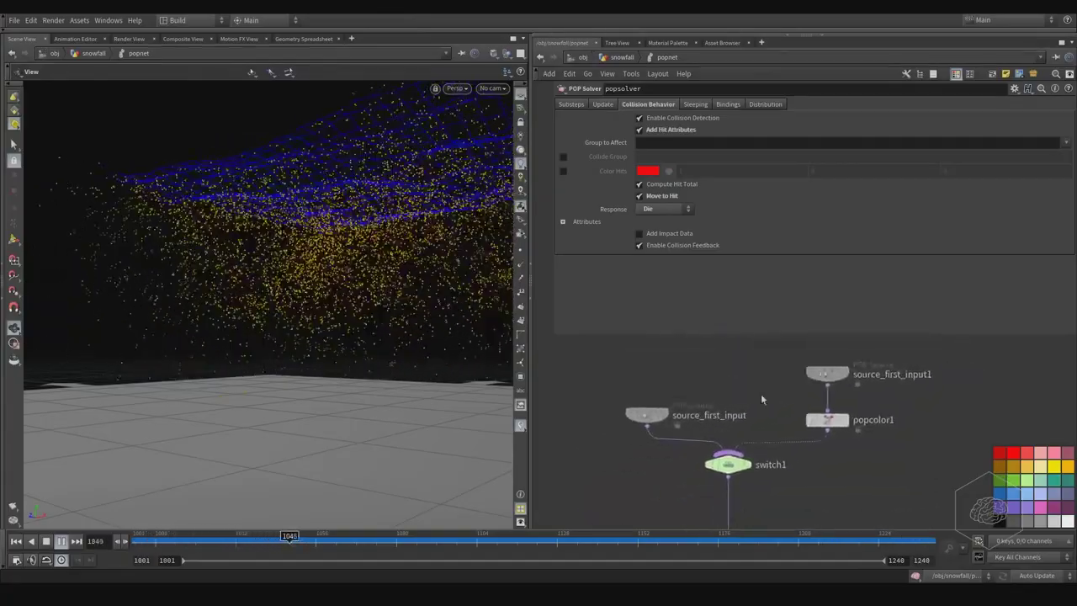
left_click(647, 414)
double_click(649, 271)
type("2")
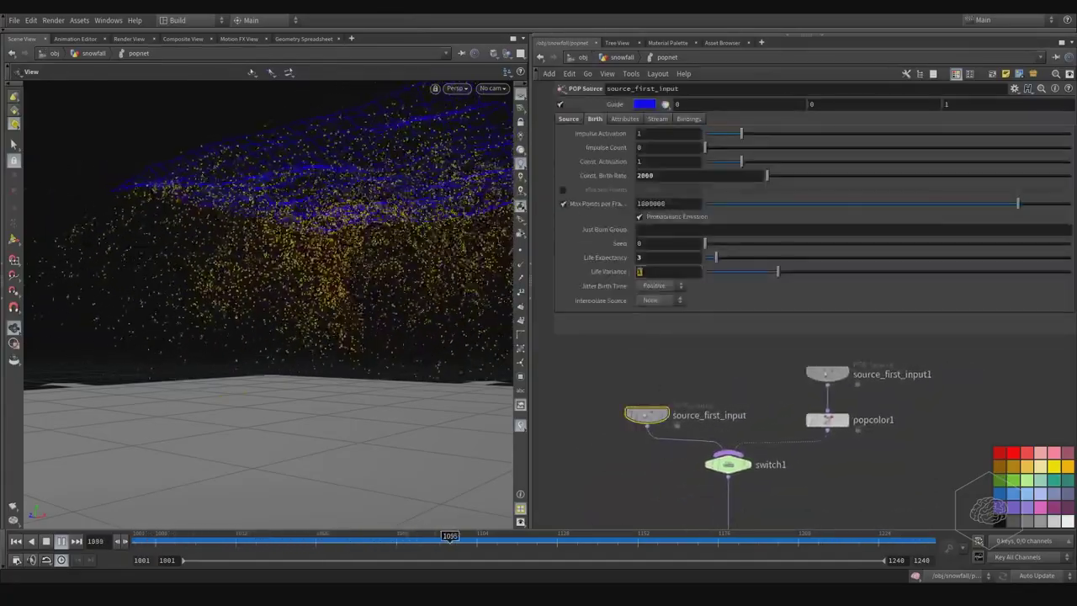
key("Return")
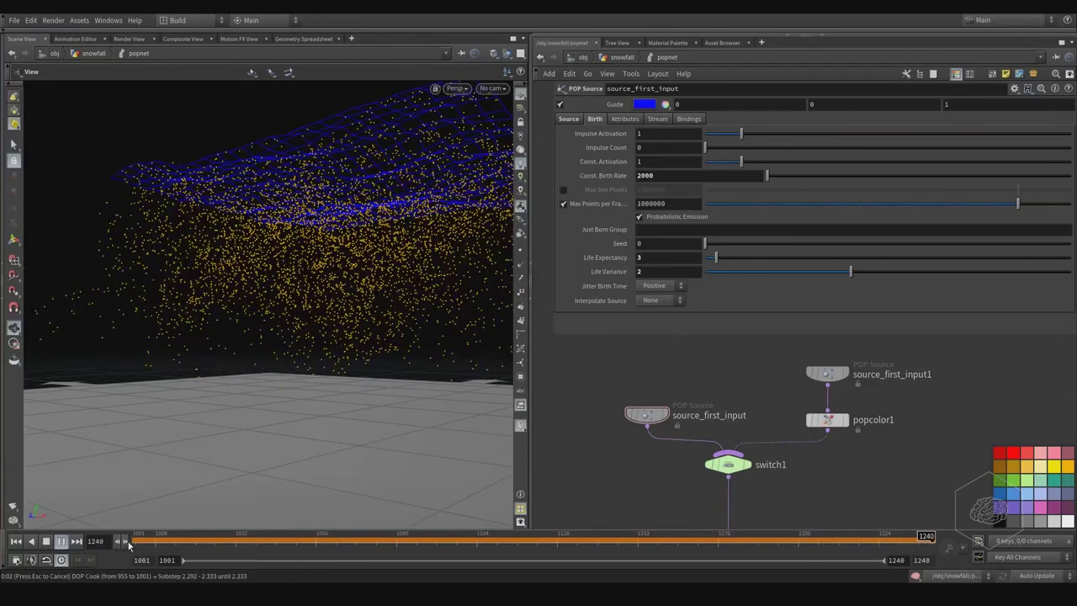
key("ctrl+Up")
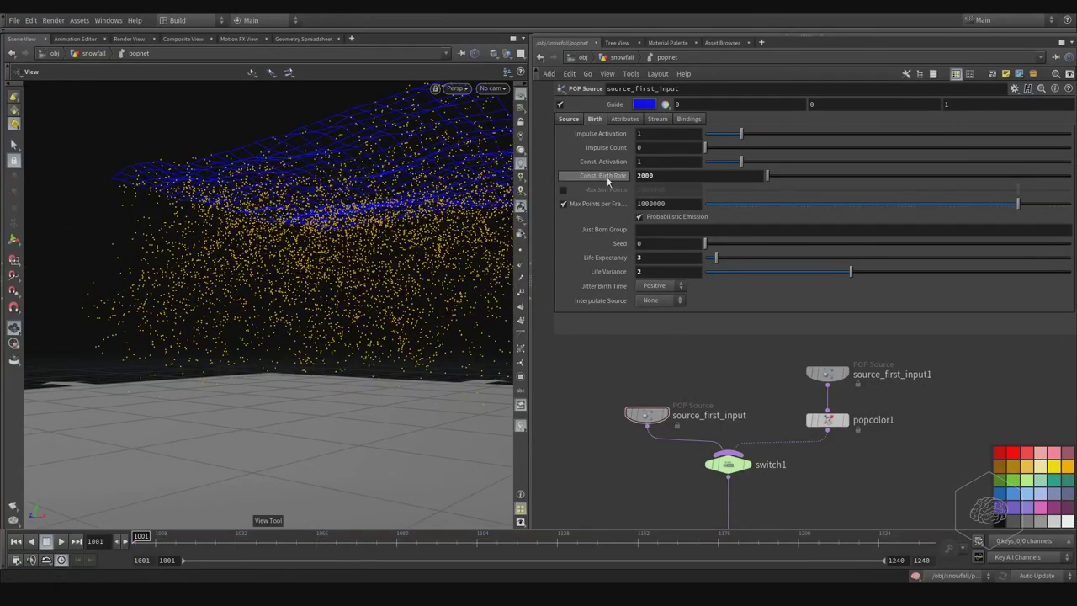
left_click(649, 176)
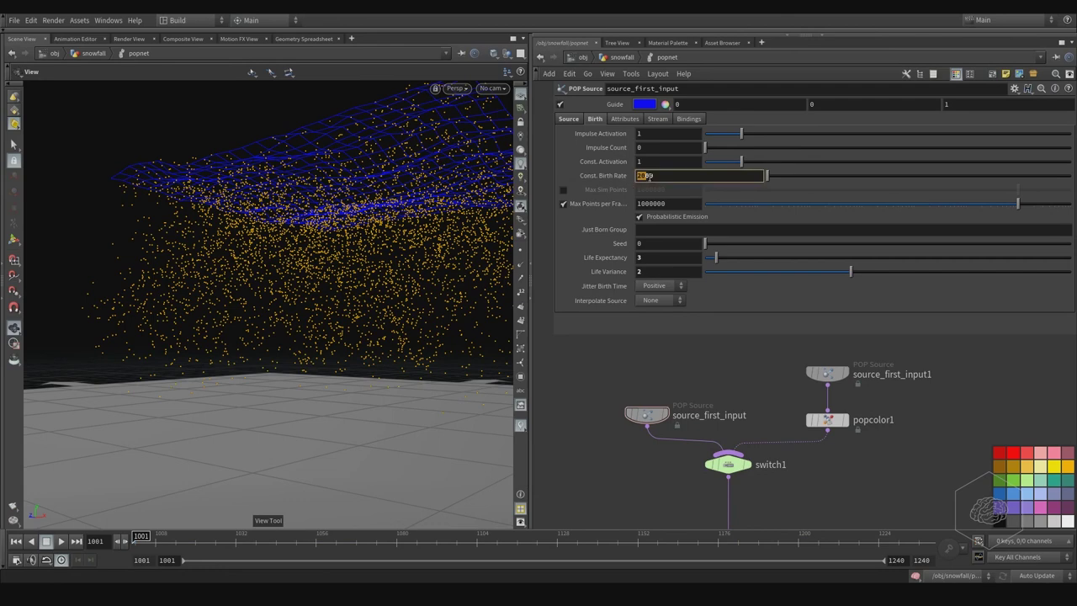
type("1500")
key("Return")
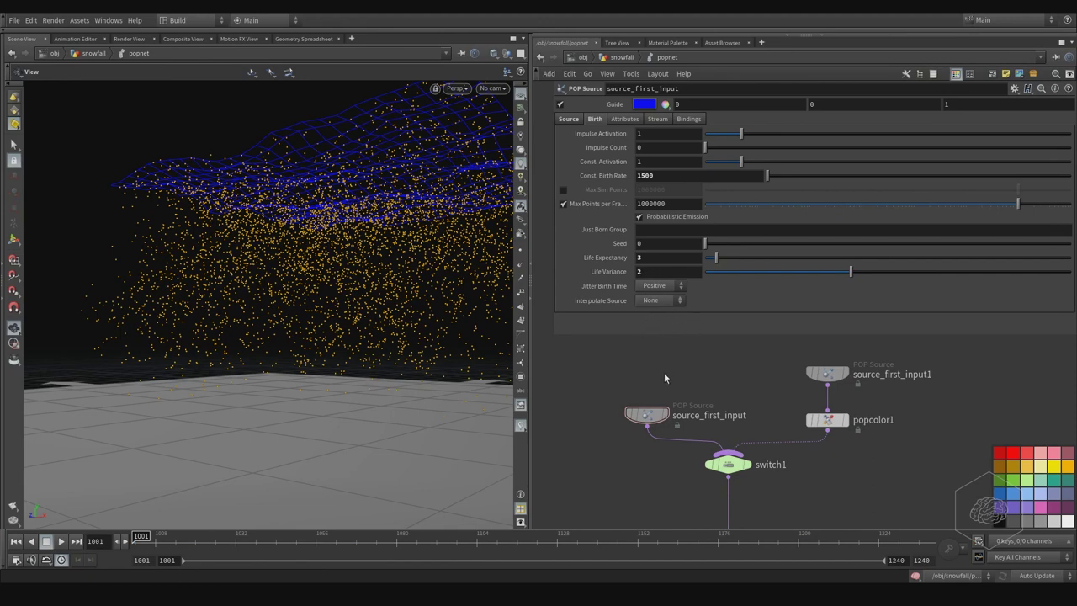
Inside popnet2, set source_first_input's Life Expectancy to 2 and Life Variance to 1
key("u")
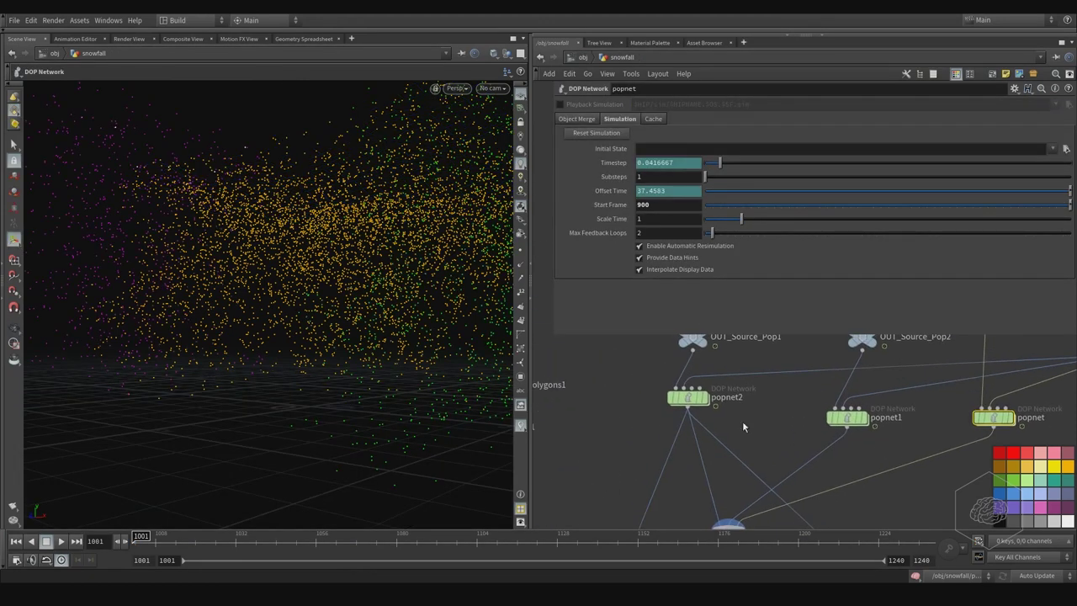
double_click(689, 399)
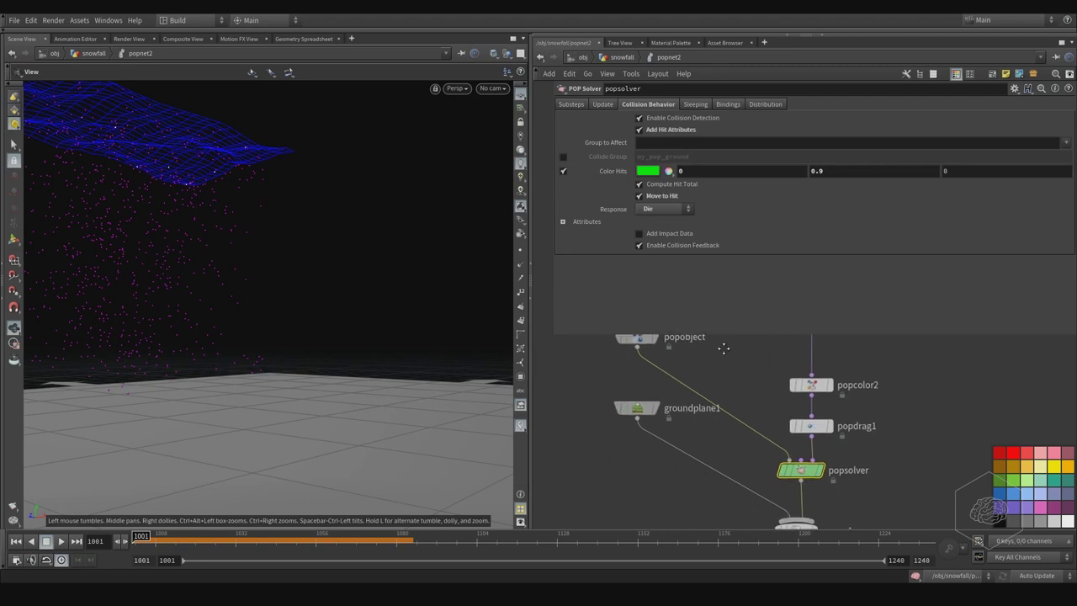
middle_click_drag(681, 420, 652, 417)
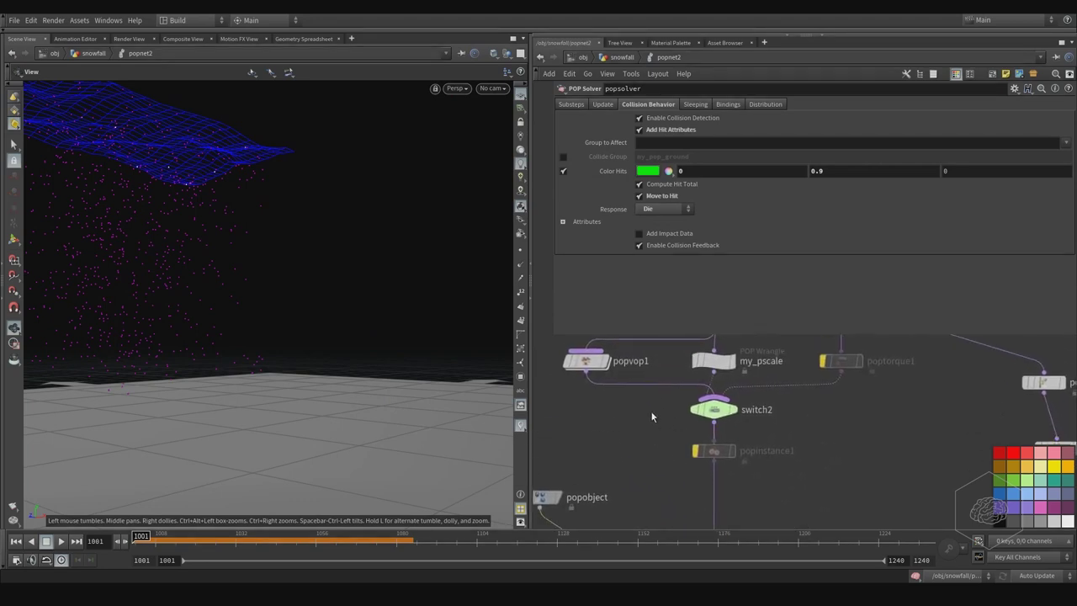
mouse_move(883, 418)
middle_mouse_down()
mouse_move(782, 471)
mouse_move(722, 487)
mouse_move(682, 474)
mouse_move(695, 423)
mouse_move(664, 483)
mouse_move(683, 380)
middle_mouse_up()
left_click(660, 424)
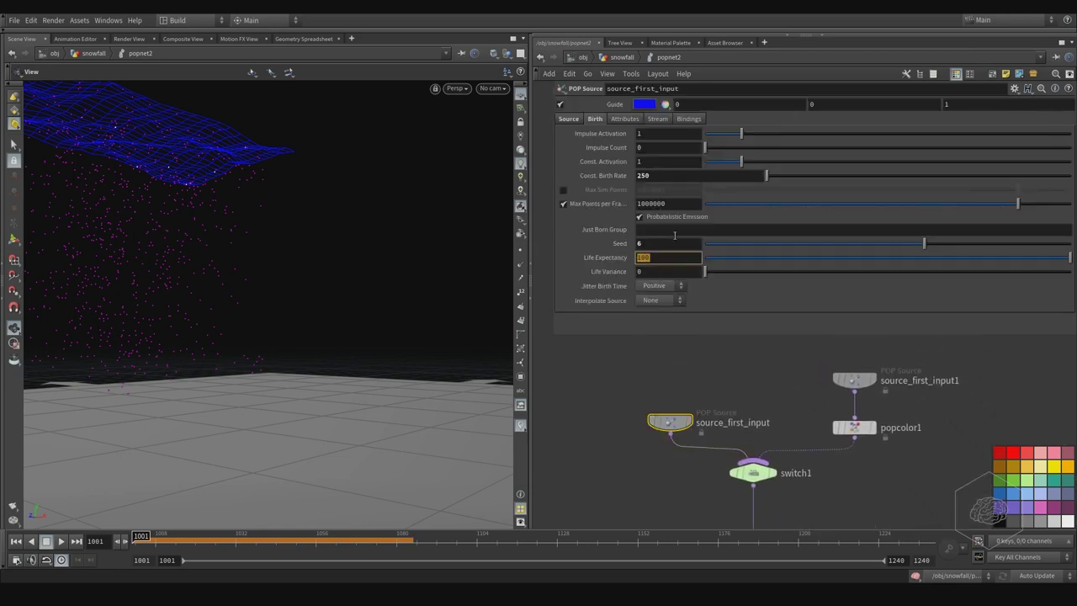
key("Tab")
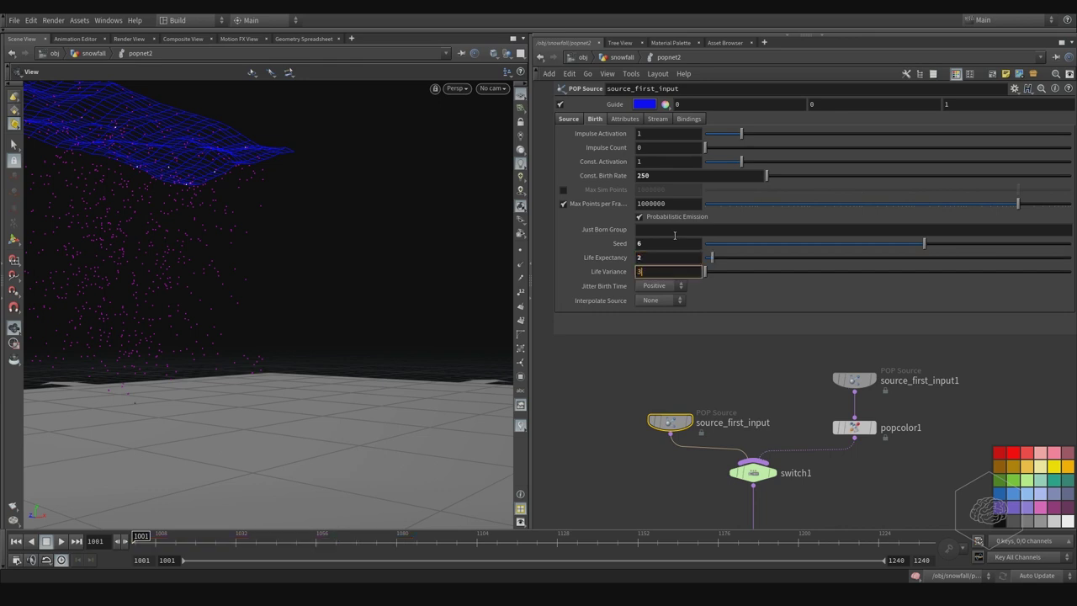
key("Return")
left_click(643, 468)
In popnet1's solver, turn on Move to Hit for colliding particles
key("u")
left_click(795, 398)
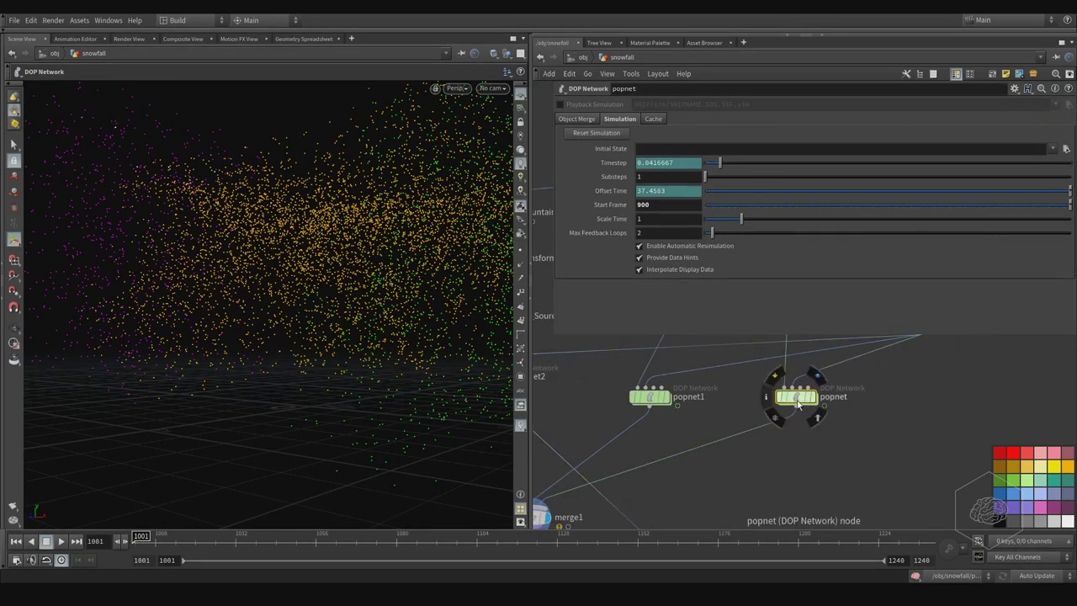
left_click(656, 399)
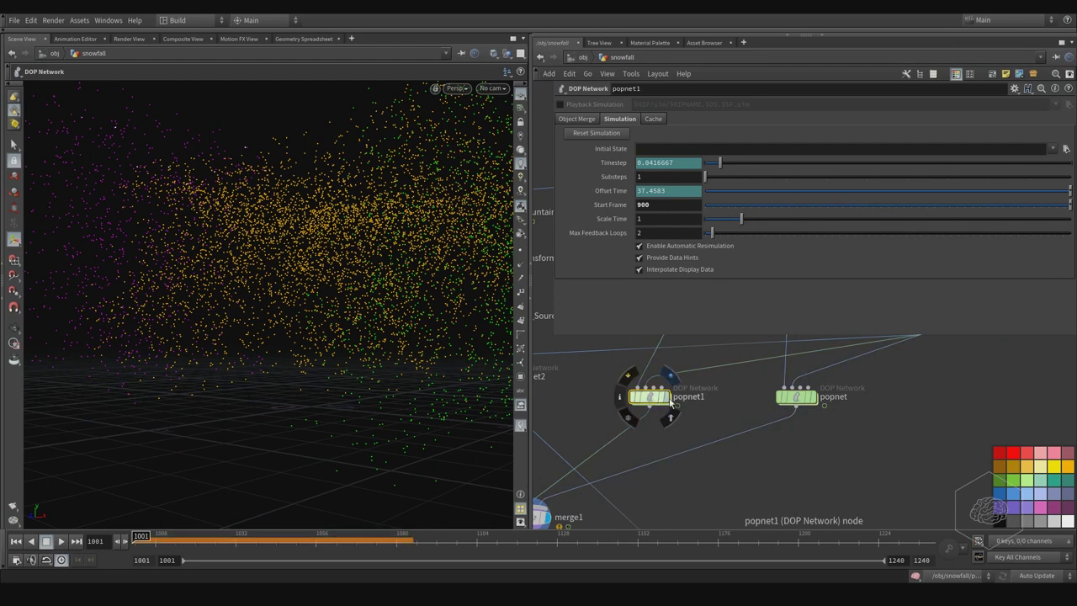
double_click(643, 399)
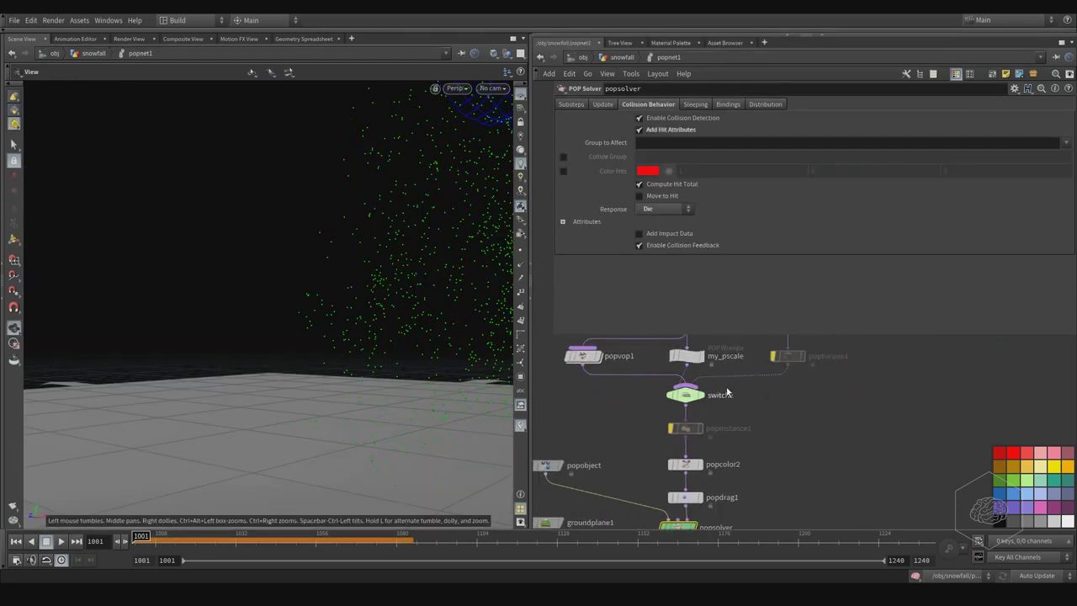
left_click(660, 196)
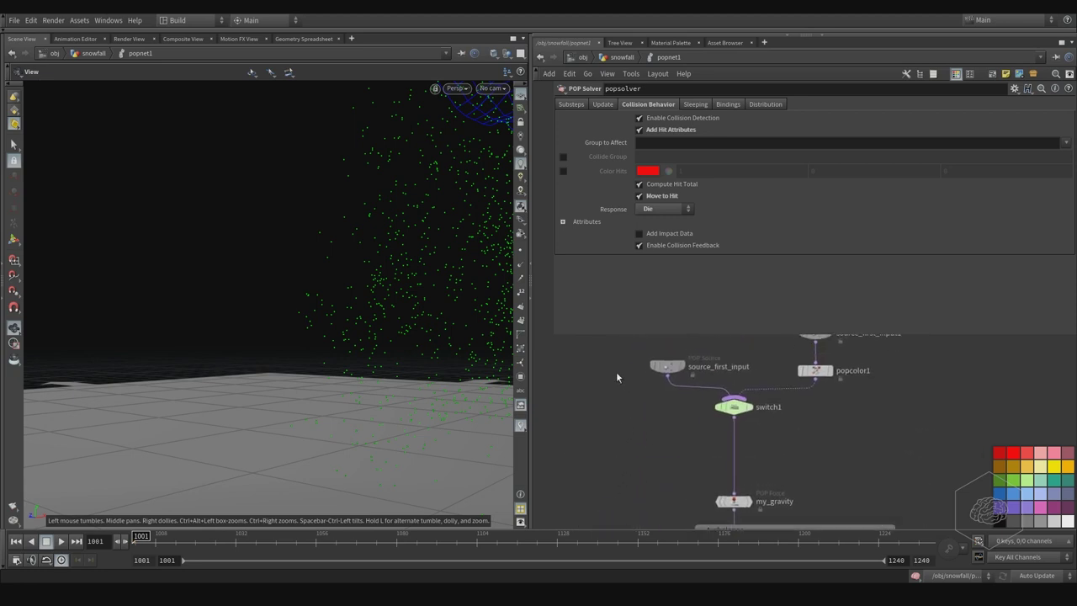
Set popnet1's source_first_input Life Expectancy to 2.5 and Life Variance to 1
left_click(668, 366, "shift")
left_click(668, 366)
type("2.5")
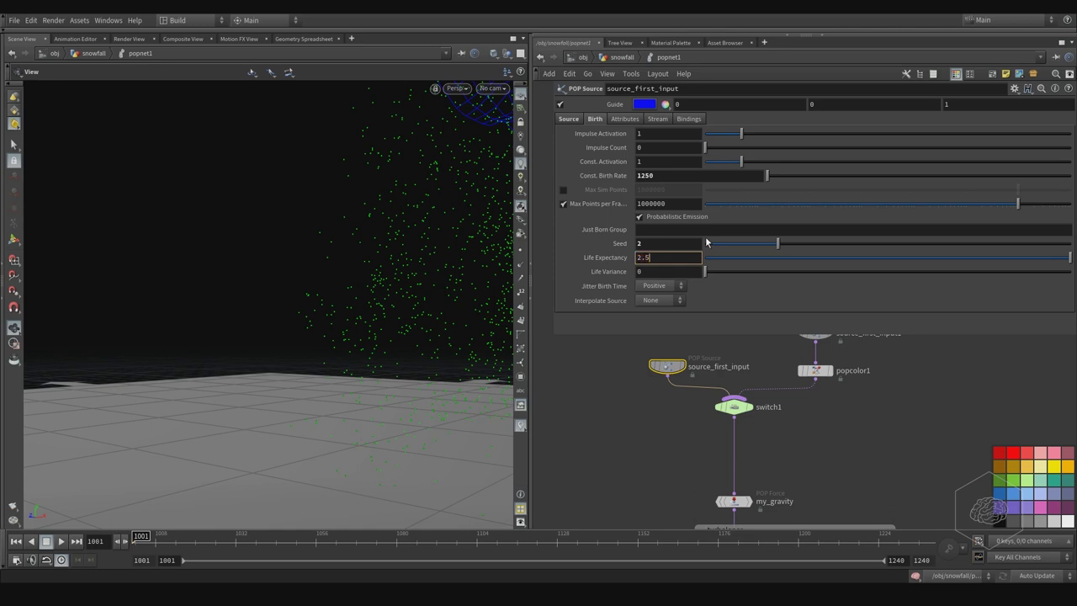
key("Return")
key("Tab")
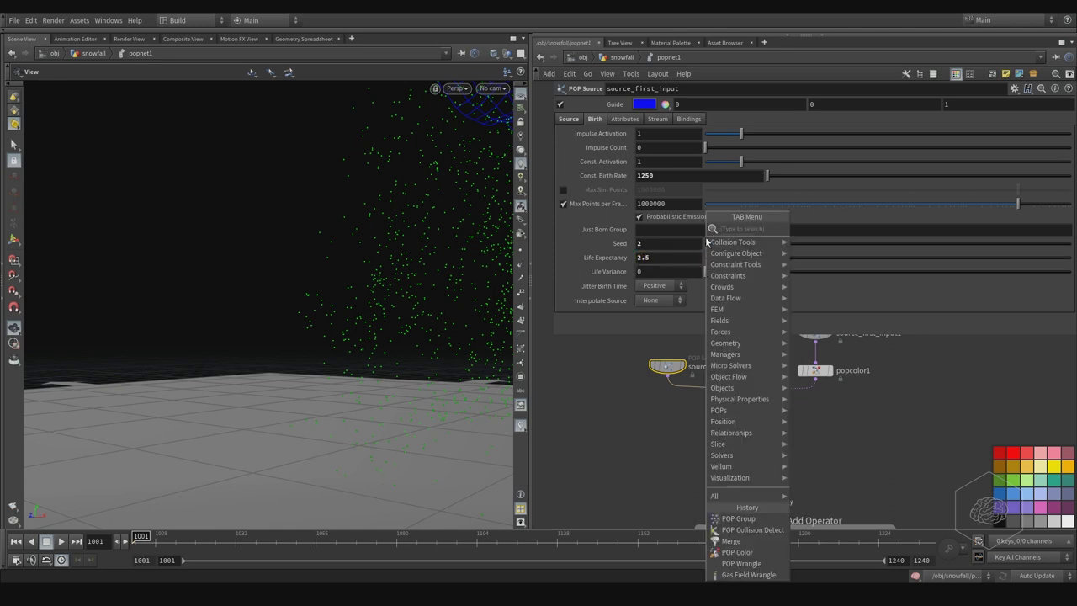
left_click(648, 271)
type("1")
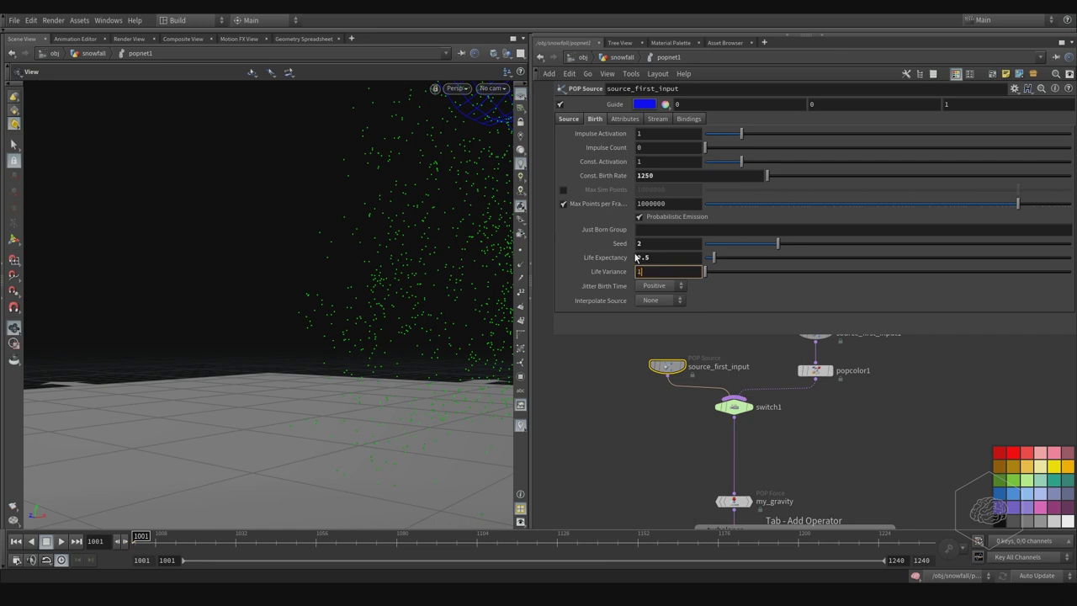
key("Return")
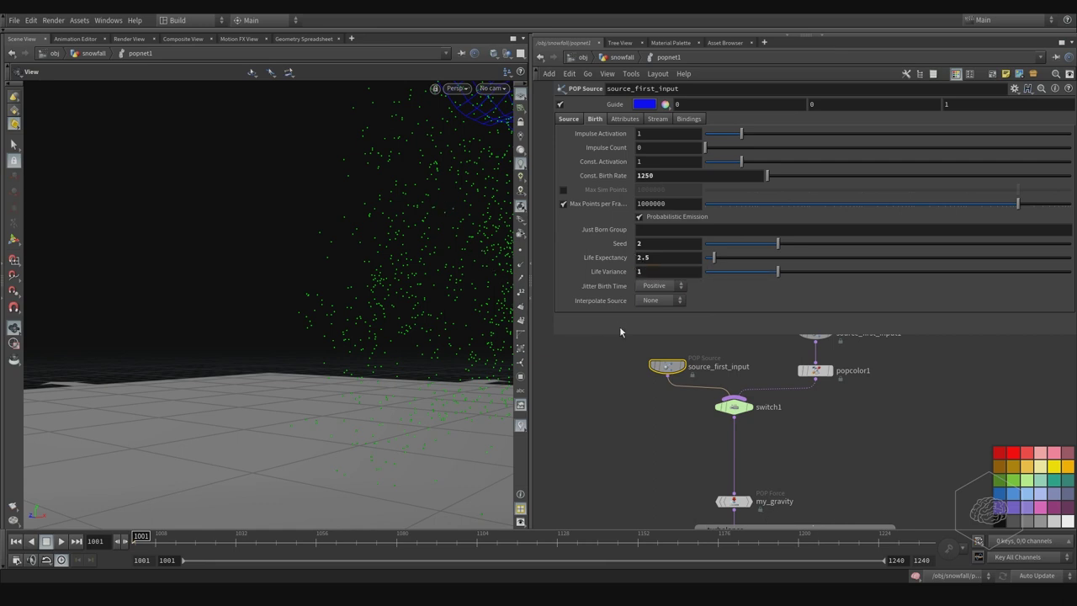
middle_click_drag(626, 405, 618, 414)
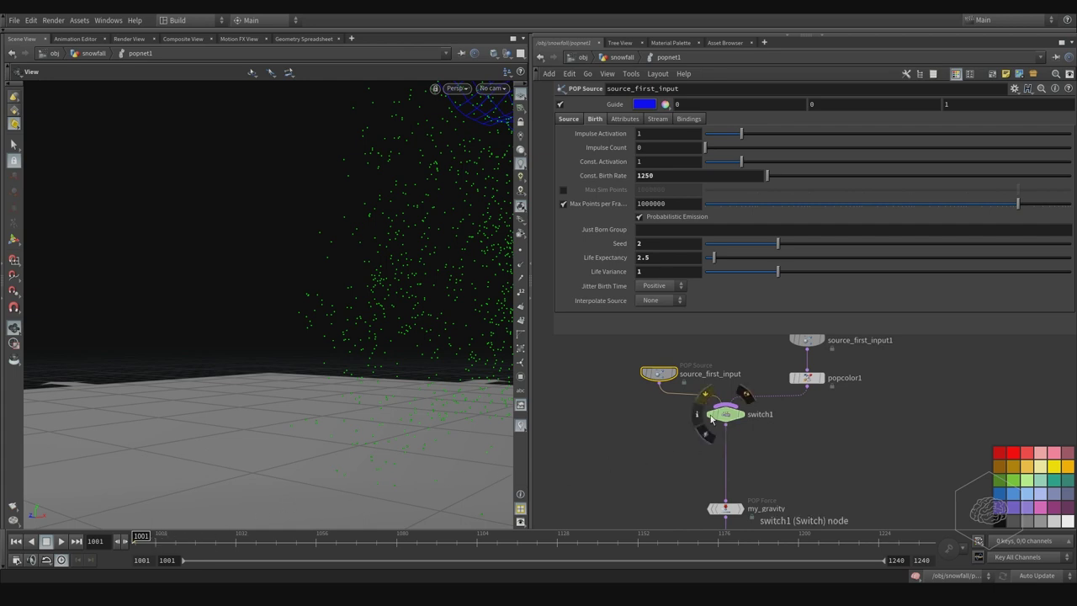
middle_click_drag(693, 421, 645, 432)
Display merge1's combined particles from all three networks and move the merge node right
key("u")
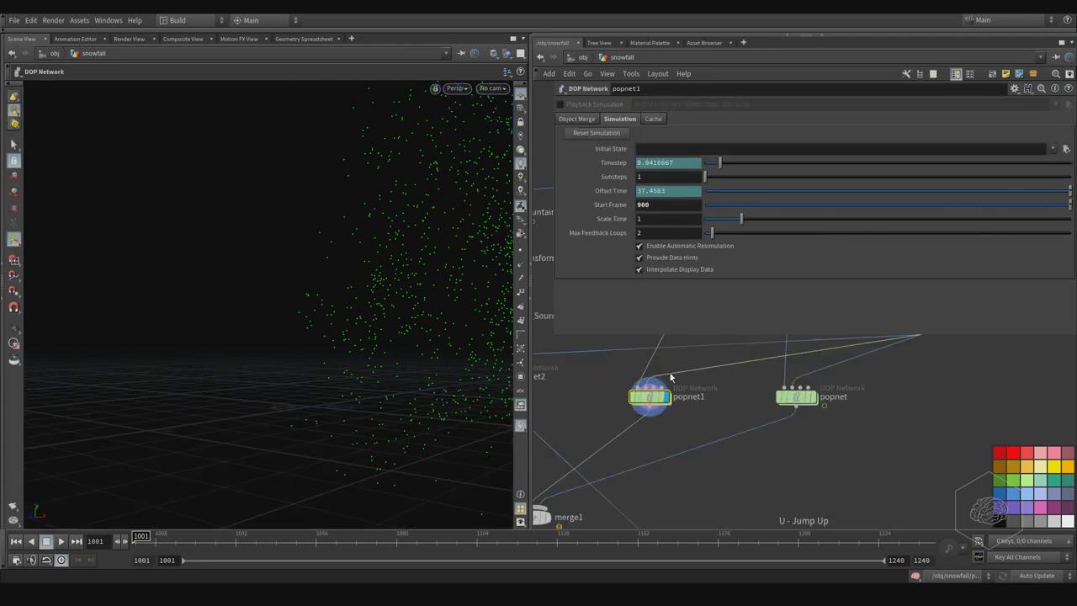
mouse_move(741, 444)
middle_mouse_down()
mouse_move(651, 454)
mouse_move(890, 435)
mouse_move(571, 427)
middle_mouse_up()
left_click(608, 447)
scroll(808, 421, "down", 3)
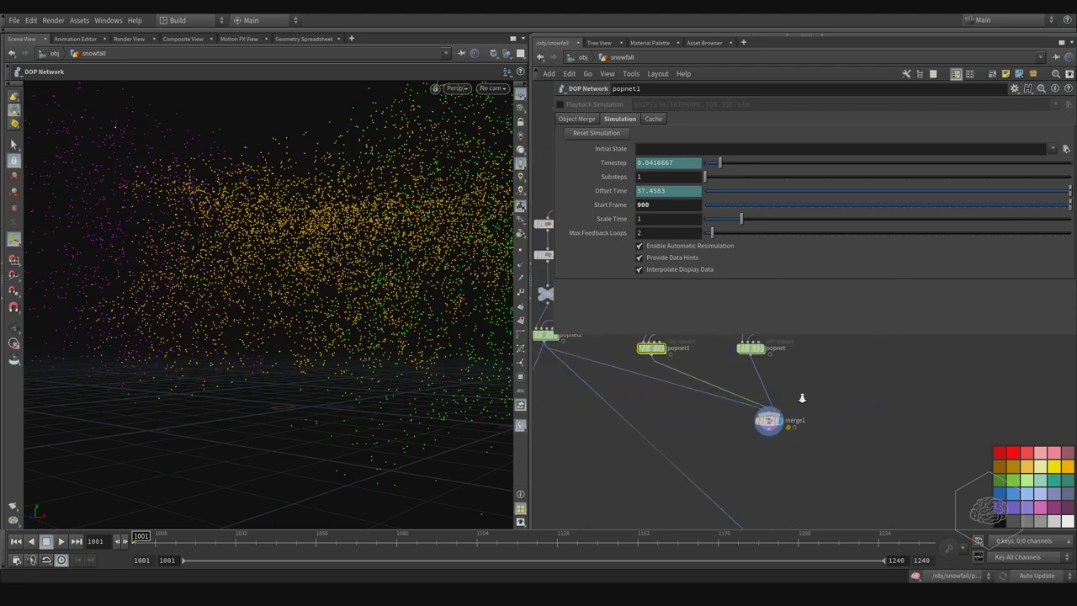
scroll(861, 408, "down", 3)
middle_click_drag(862, 408, 744, 412)
scroll(744, 411, "up", 2)
scroll(732, 414, "up", 2)
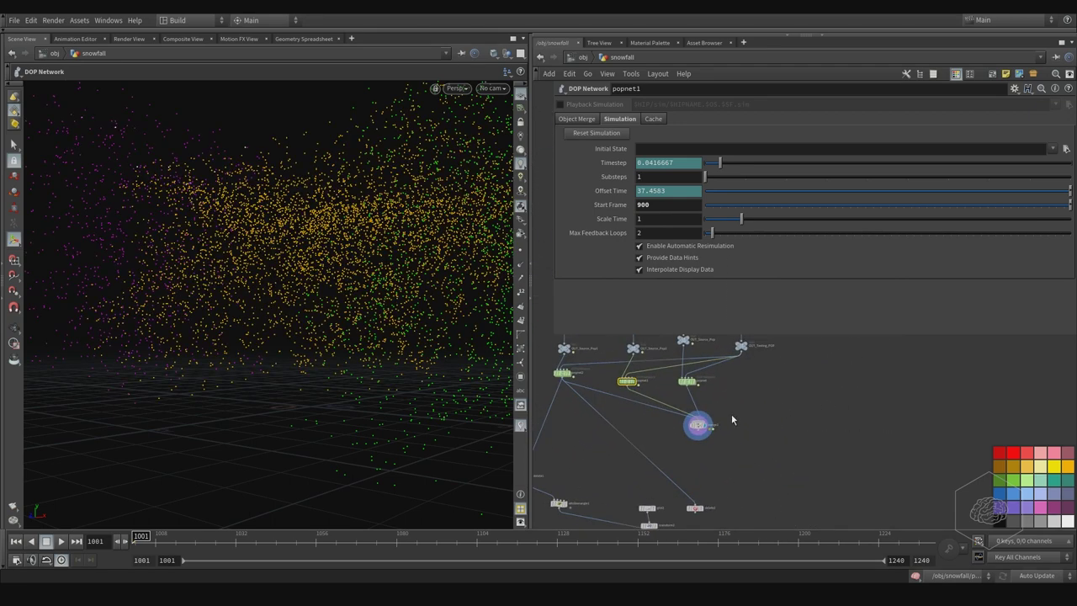
scroll(732, 414, "up", 2)
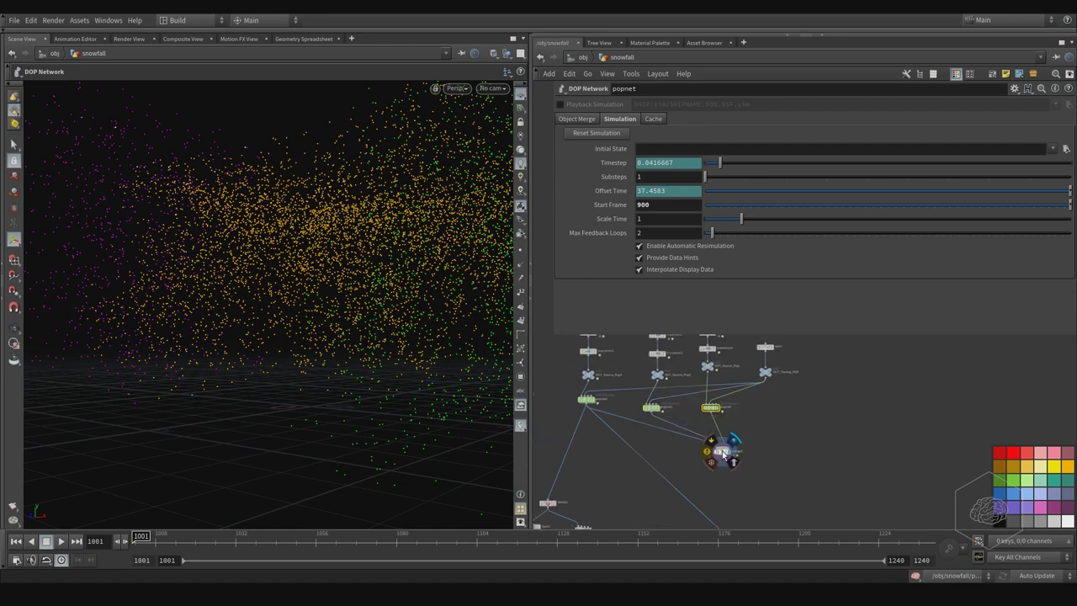
left_click_drag(723, 453, 825, 453)
middle_click_drag(806, 436, 834, 489)
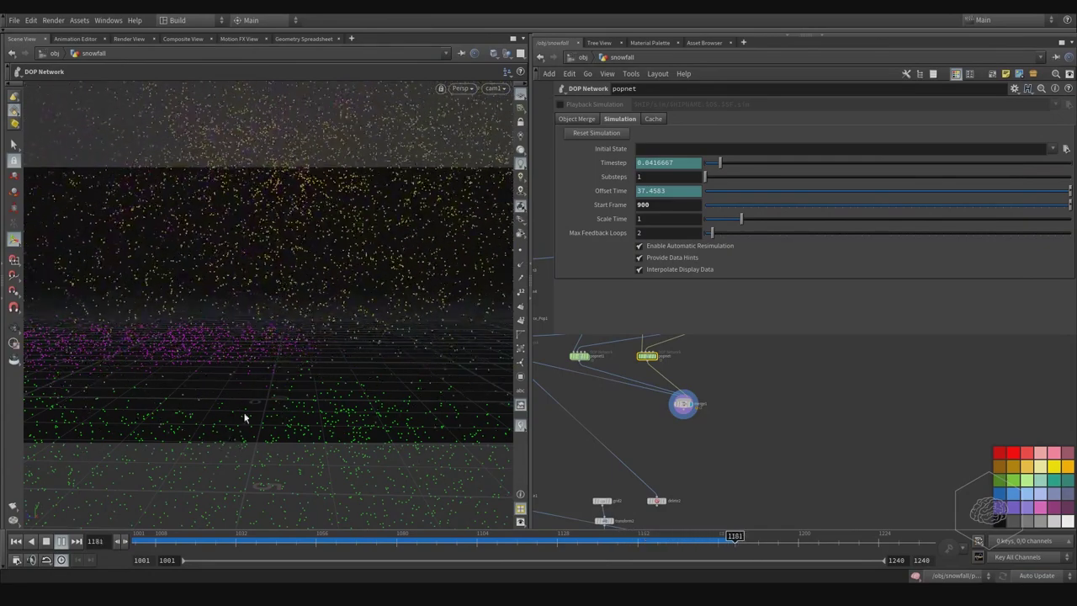
Switch the display flag to popnet2 to show only its magenta particles
middle_click_drag(590, 425, 709, 447)
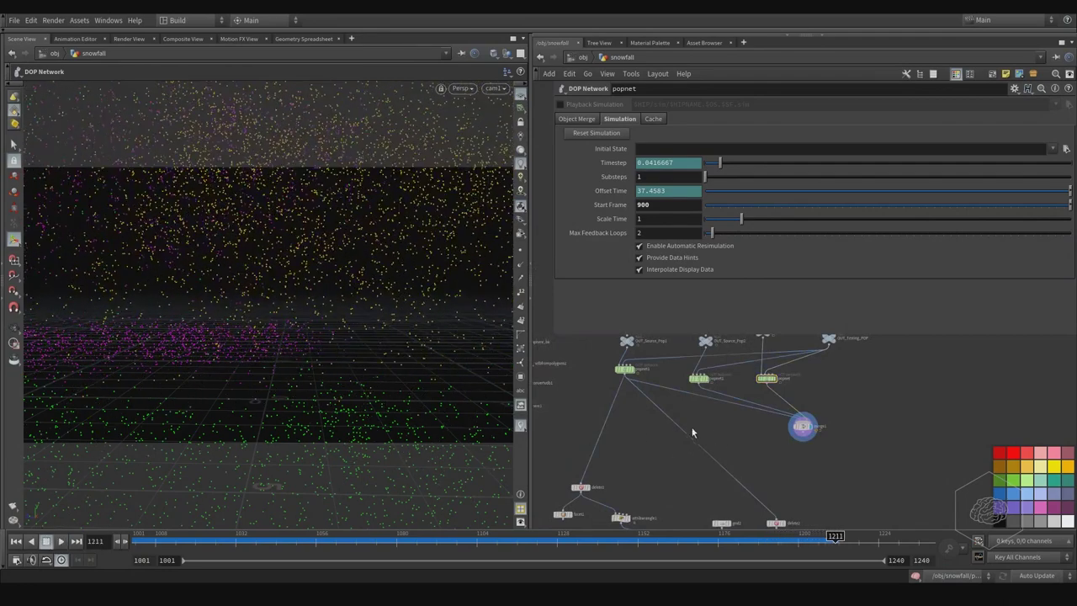
middle_click_drag(626, 390, 639, 421)
left_click(642, 403)
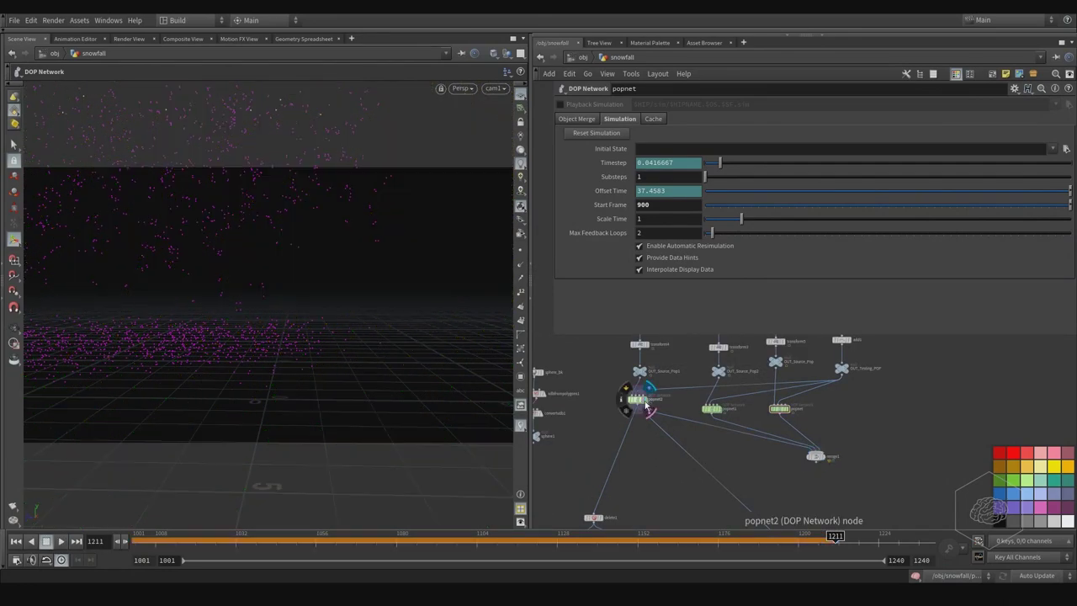
Inside popnet2, review the particle solver's collision response and keep it set to Die
double_click(641, 402)
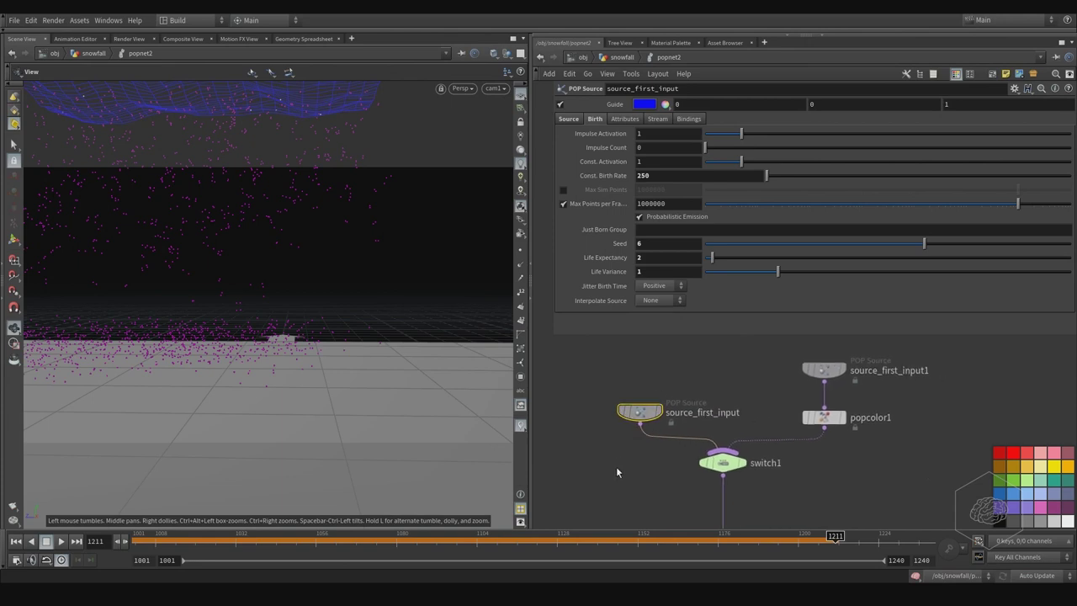
scroll(649, 431, "down", 3)
scroll(625, 416, "down", 3)
scroll(631, 404, "down", 3)
scroll(644, 393, "down", 2)
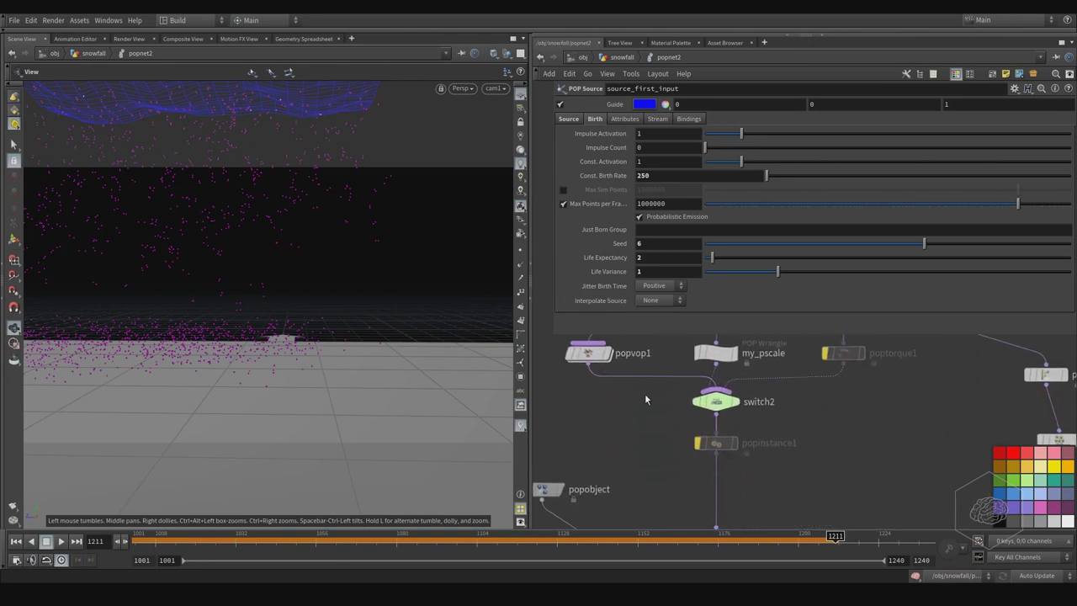
scroll(645, 394, "down", 2)
scroll(712, 389, "down", 3)
scroll(713, 434, "down", 3)
scroll(761, 401, "down", 2)
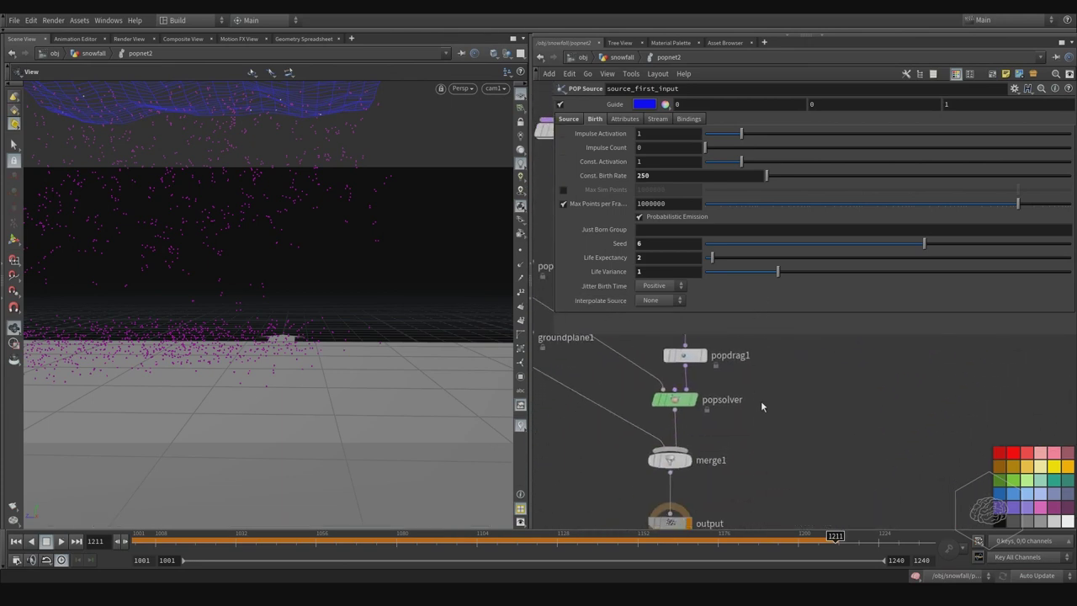
left_click(676, 399)
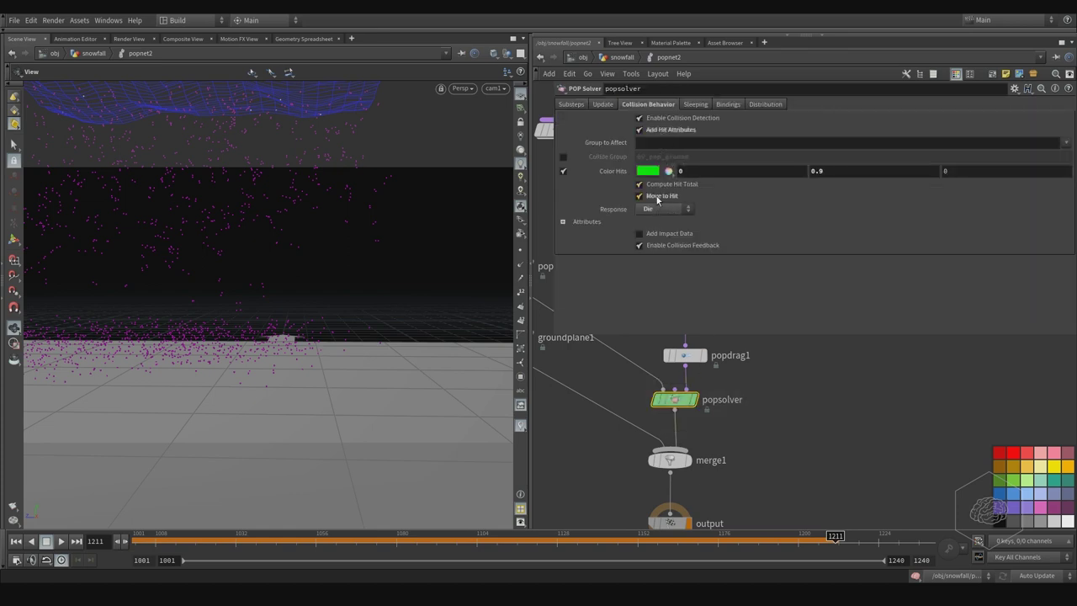
left_click(661, 211)
left_click(648, 290)
Display merge1's output and scrub the simulation to around frame 1047
left_click(170, 537)
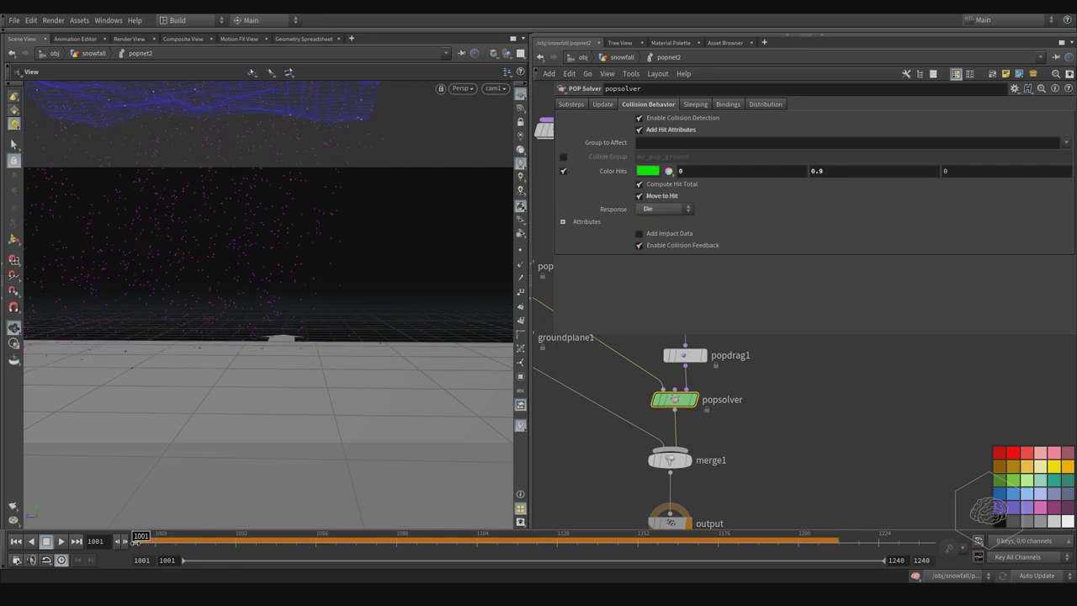
left_click(687, 461)
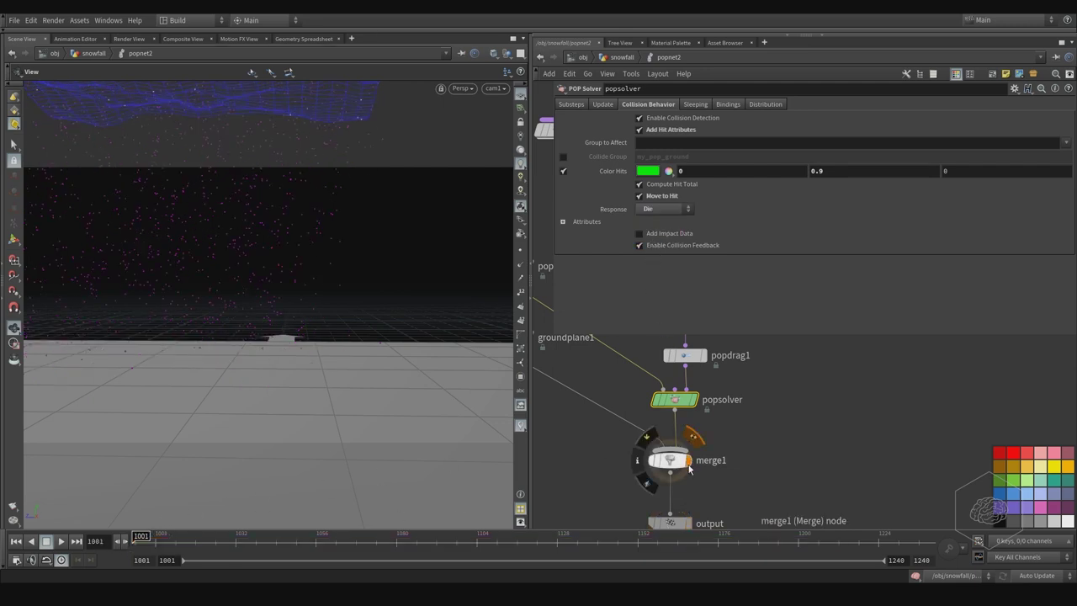
left_click_drag(141, 536, 292, 519)
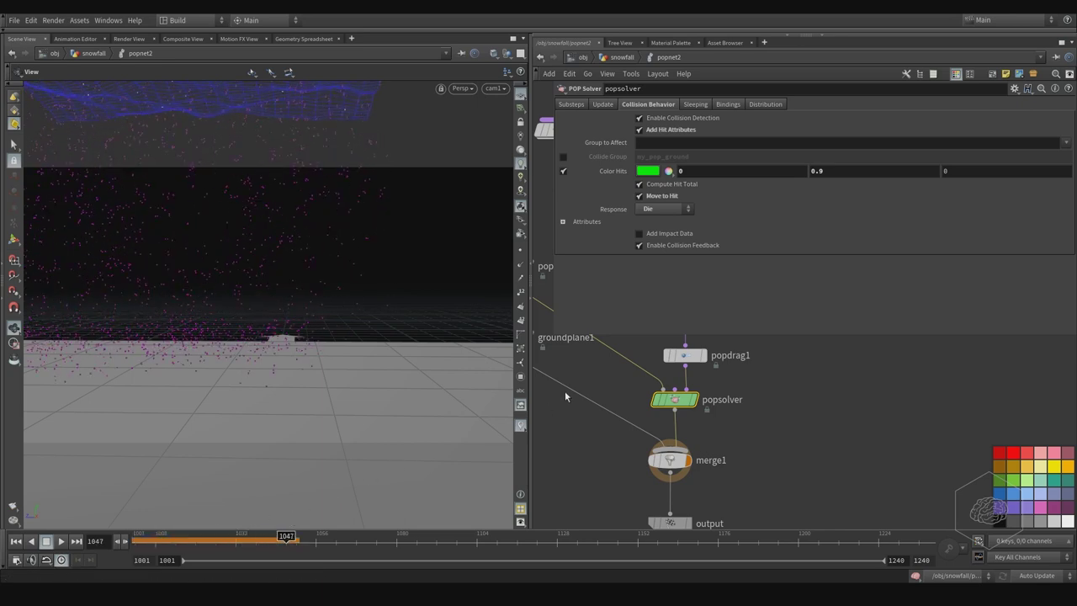
mouse_move(568, 403)
middle_mouse_down()
mouse_move(669, 420)
mouse_move(669, 444)
middle_mouse_up()
Inspect groundplane1, merge1 and output settings, rewind, and pan to the collision nodes
left_click_drag(631, 378, 599, 413)
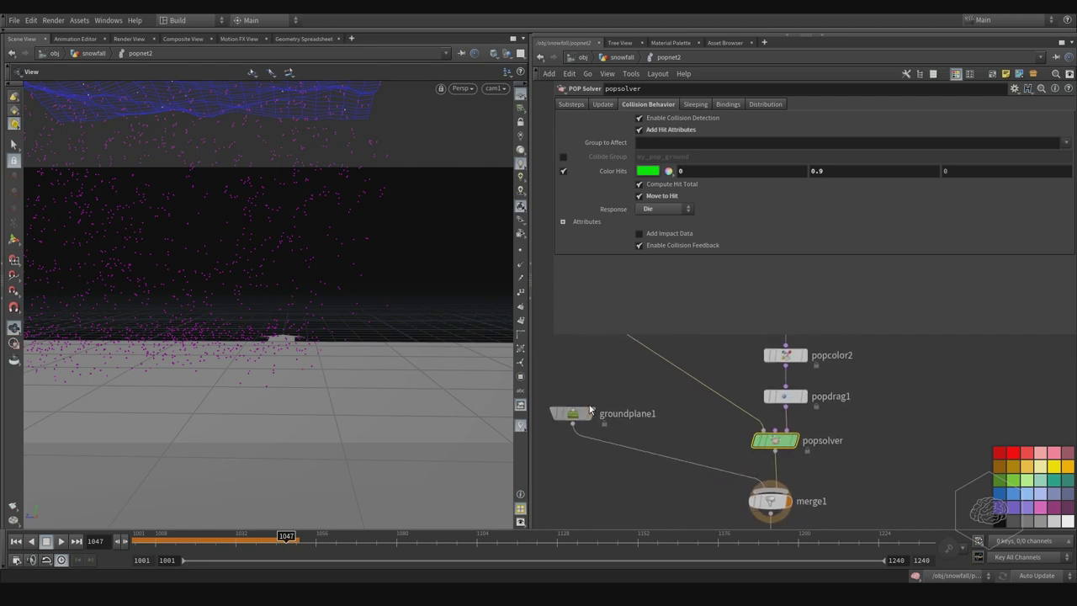
middle_click_drag(615, 416, 587, 336)
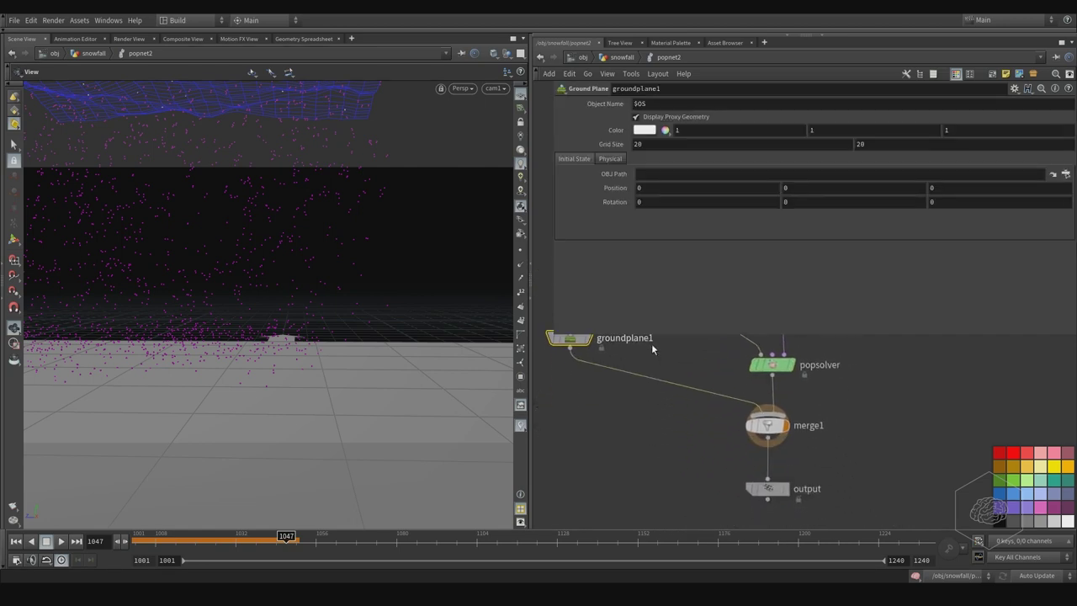
left_click(766, 429)
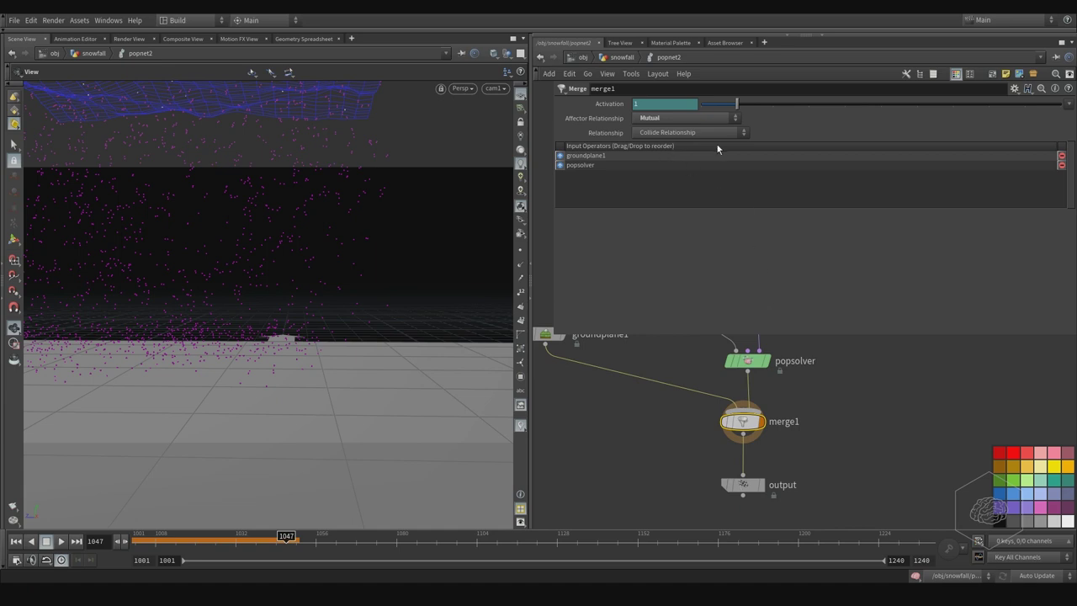
left_click(744, 485)
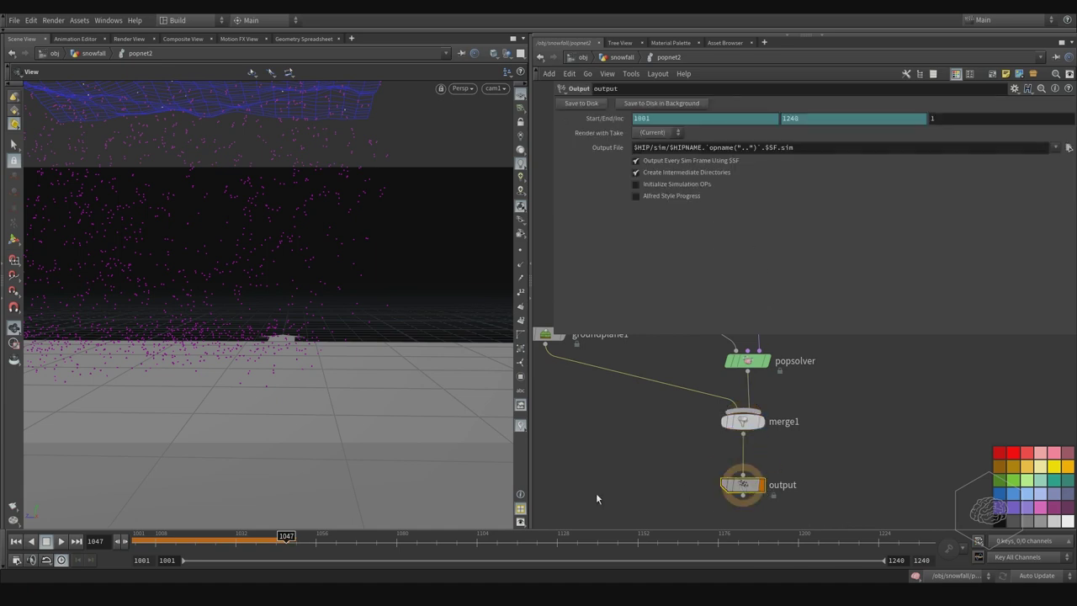
left_click(138, 538)
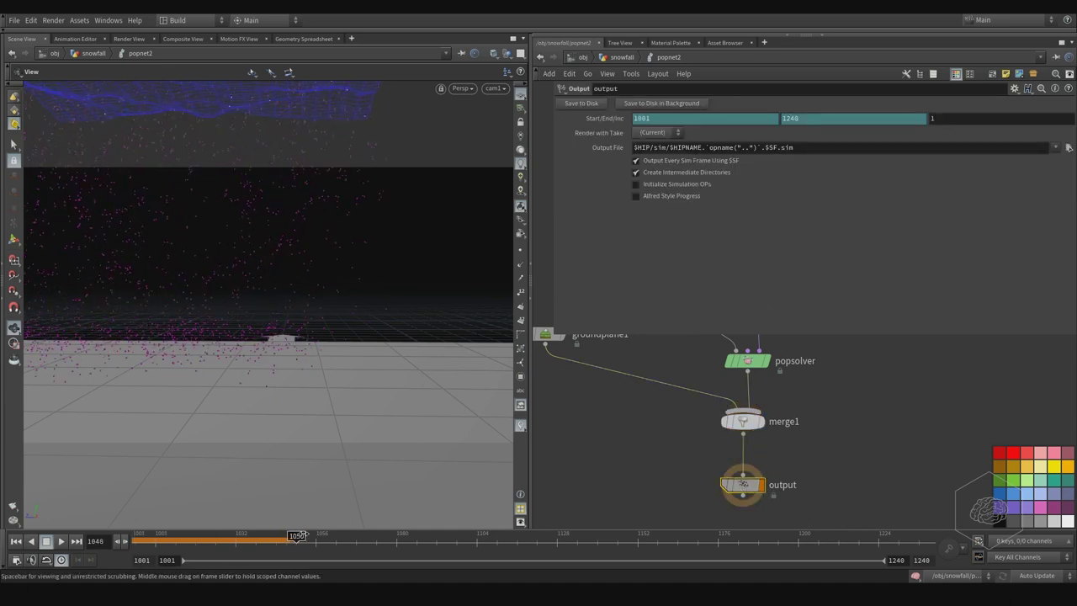
middle_click_drag(864, 409, 741, 465)
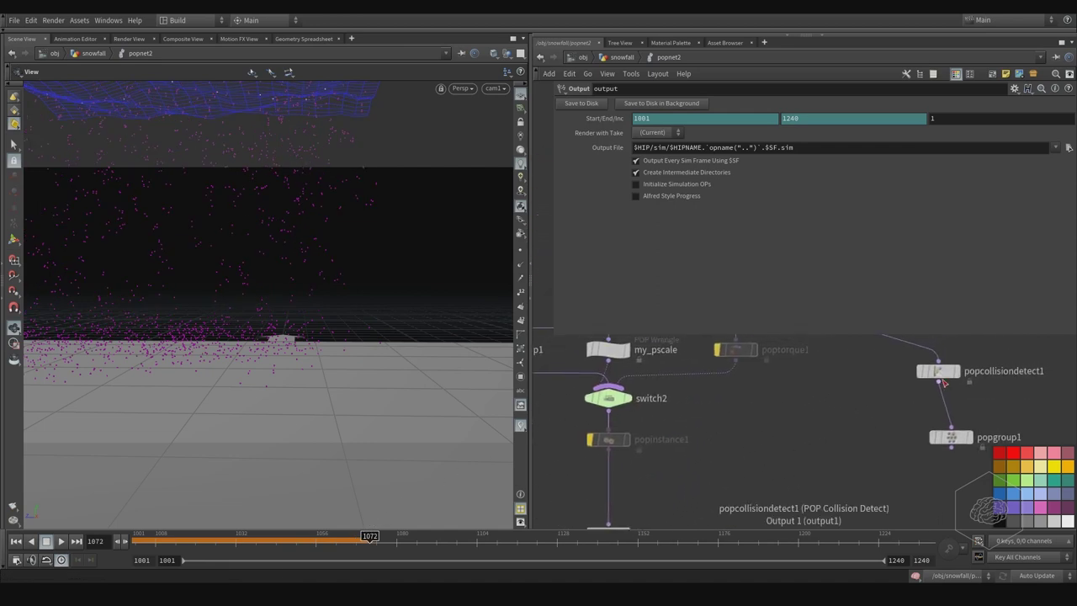
Target popcollisiondetect1 at DOP Objects groundplane1 and wire it between popinstance1 and popcolor2
left_click_drag(944, 372, 802, 452)
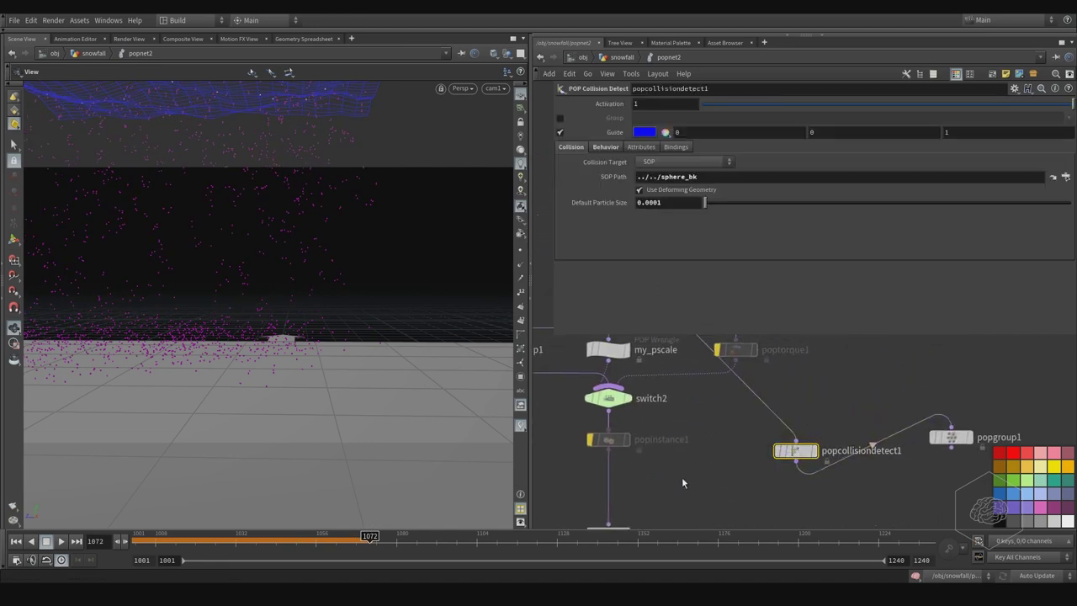
middle_click_drag(682, 477, 768, 399)
left_click(682, 161)
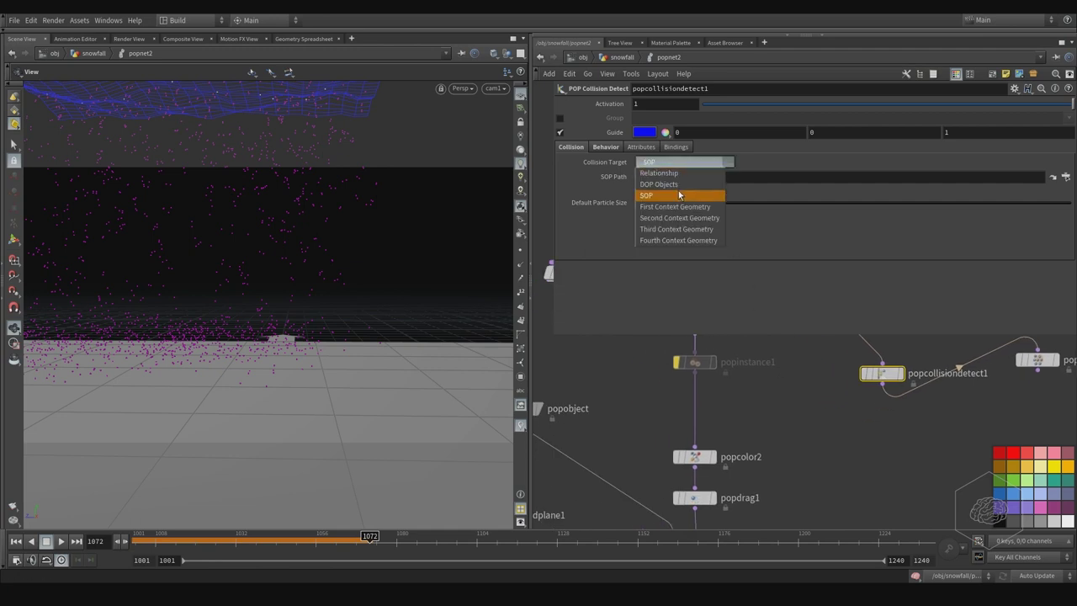
left_click(679, 185)
middle_click_drag(670, 316, 784, 287)
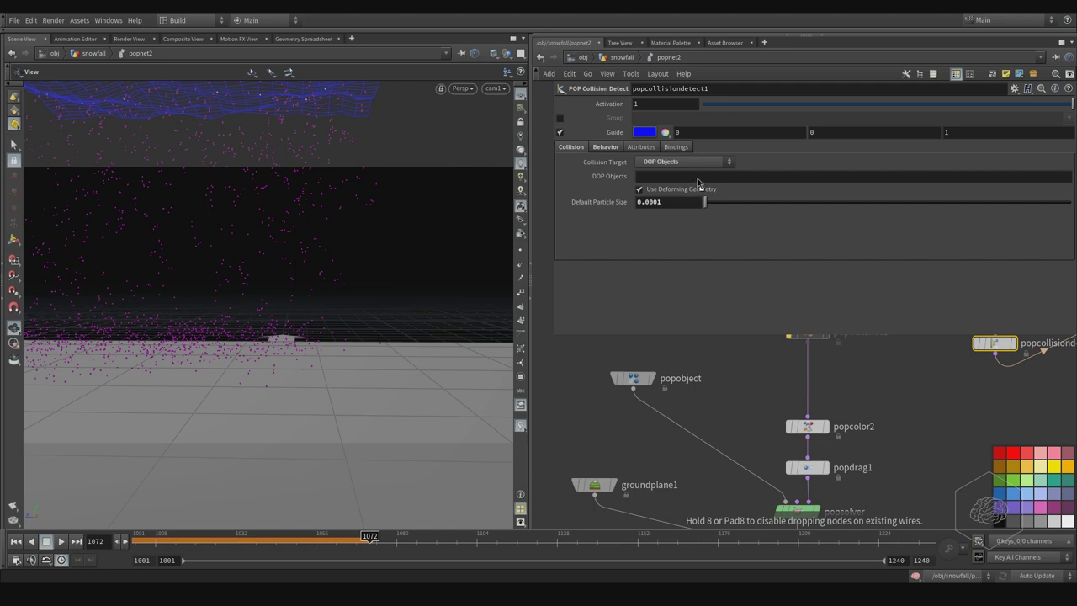
left_click_drag(698, 183, 697, 177)
middle_click_drag(956, 350, 808, 382)
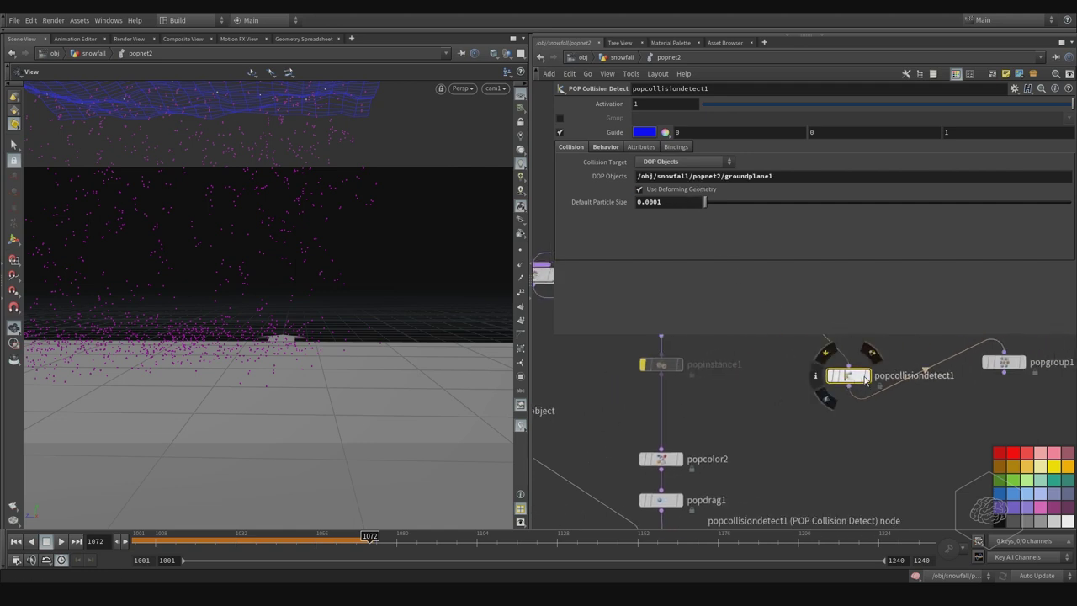
left_click_drag(866, 380, 672, 413)
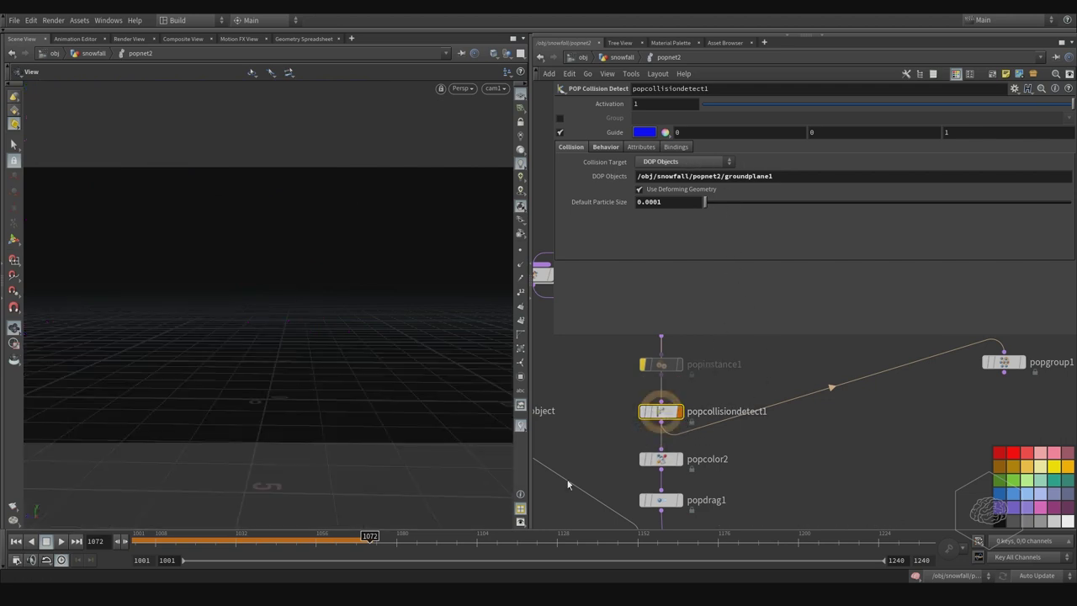
Rewind to frame 1001, set the collision response to Die, and disable Group Name
left_click_drag(215, 549, 105, 546)
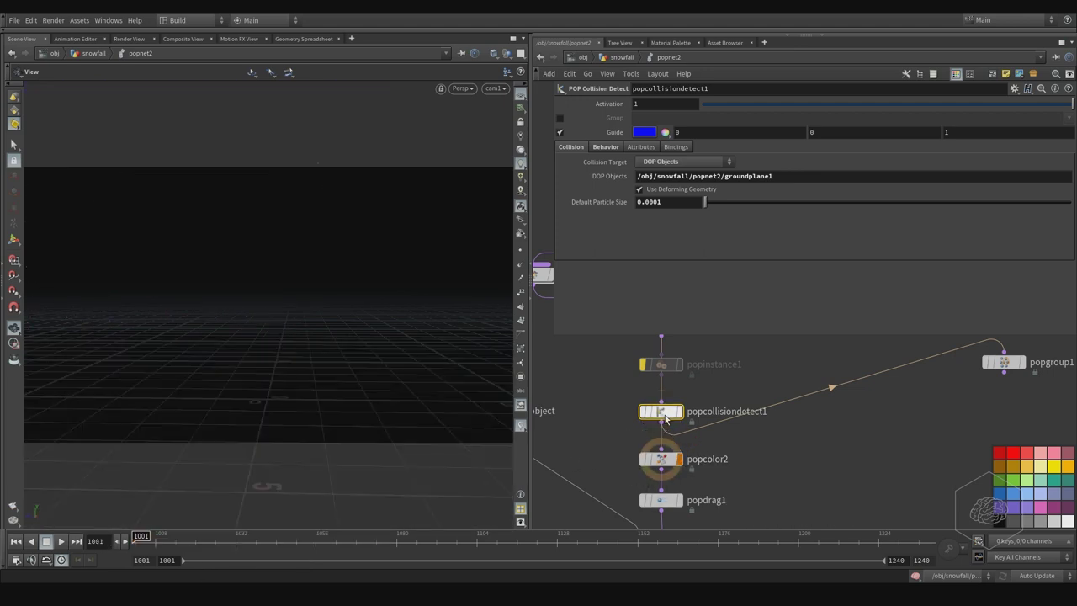
left_click(621, 149)
left_click(655, 240)
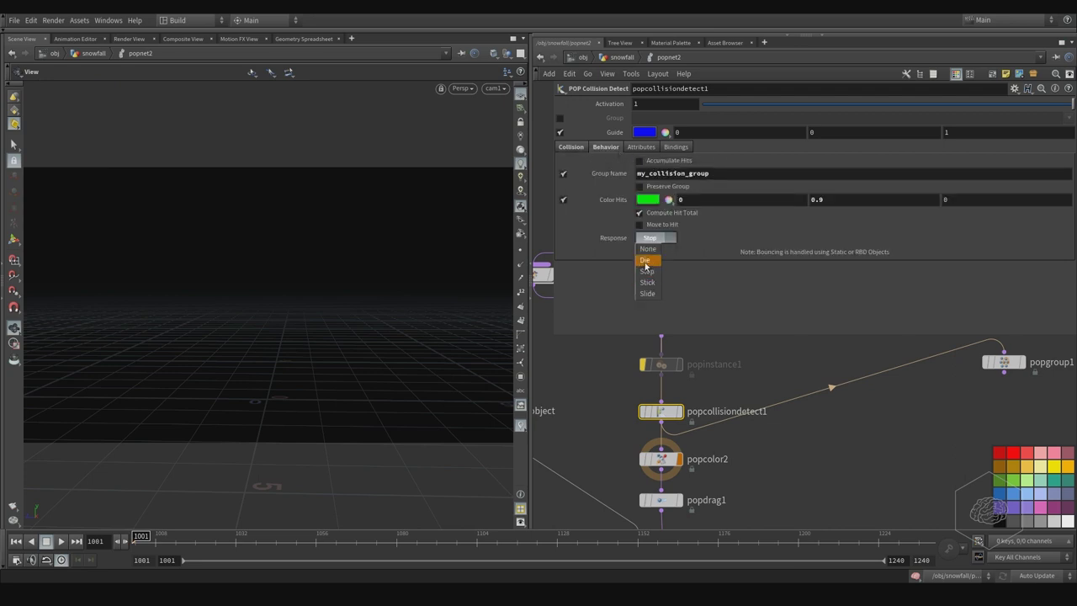
left_click(650, 255)
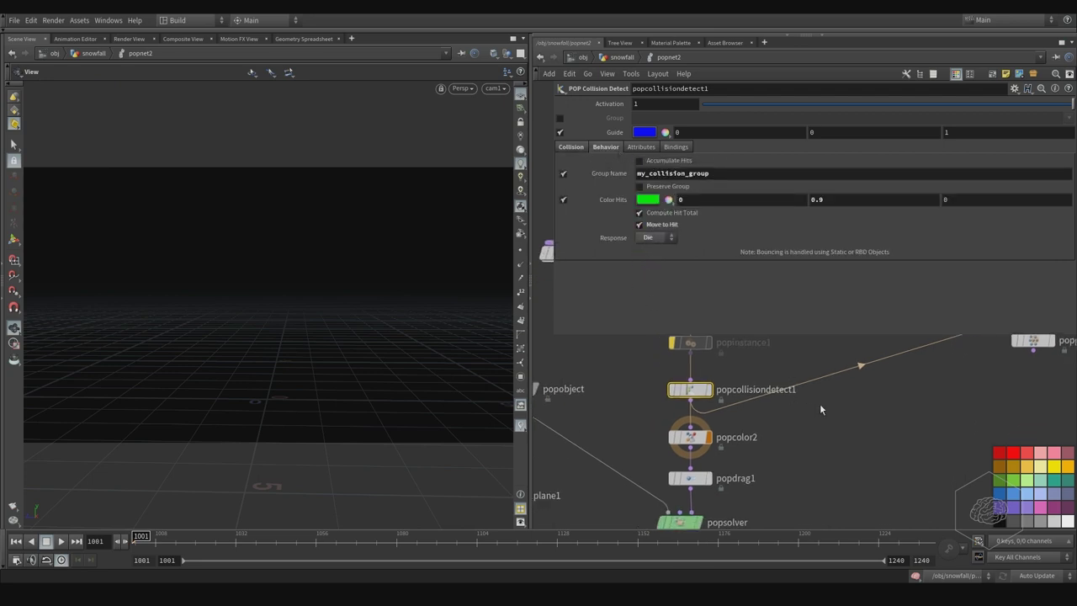
left_click(564, 174)
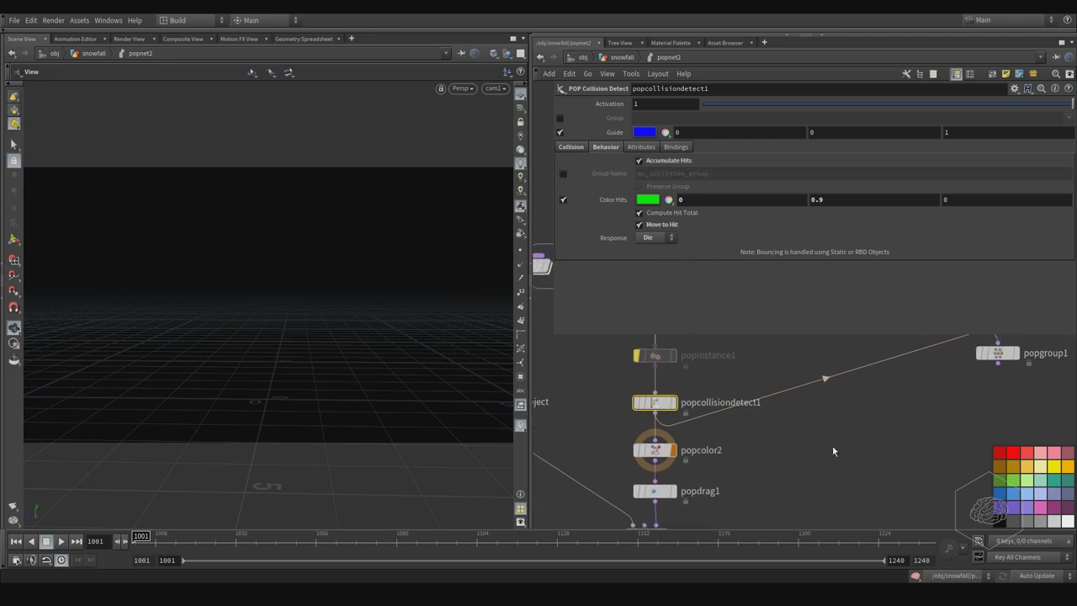
mouse_move(832, 446)
middle_mouse_down()
mouse_move(737, 448)
mouse_move(722, 435)
middle_mouse_up()
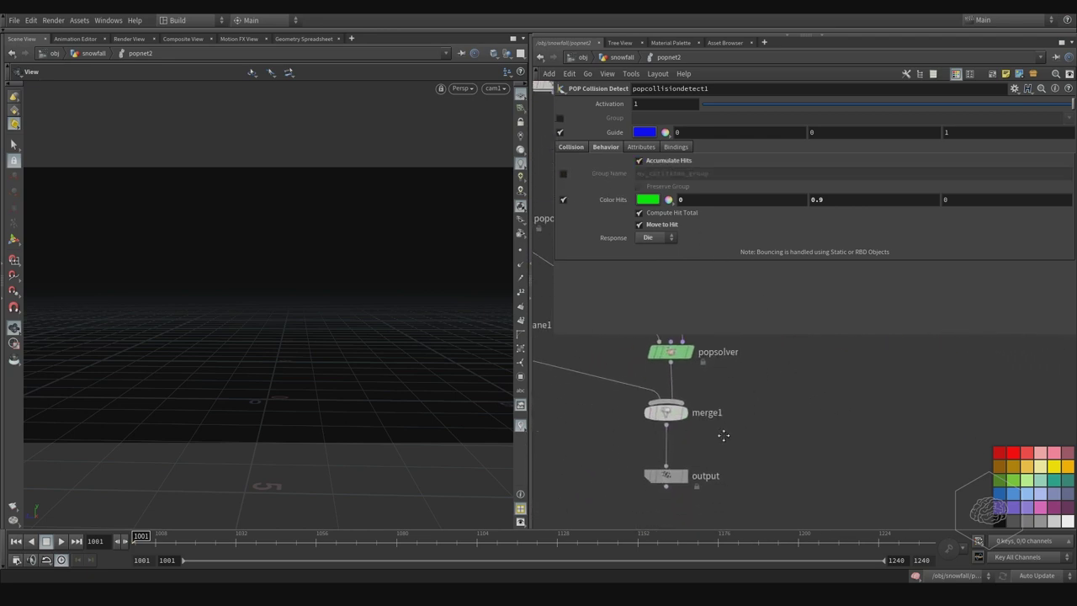
Set the display flag on popnet2's output node and play the simulation
left_click(674, 476)
left_click(675, 476)
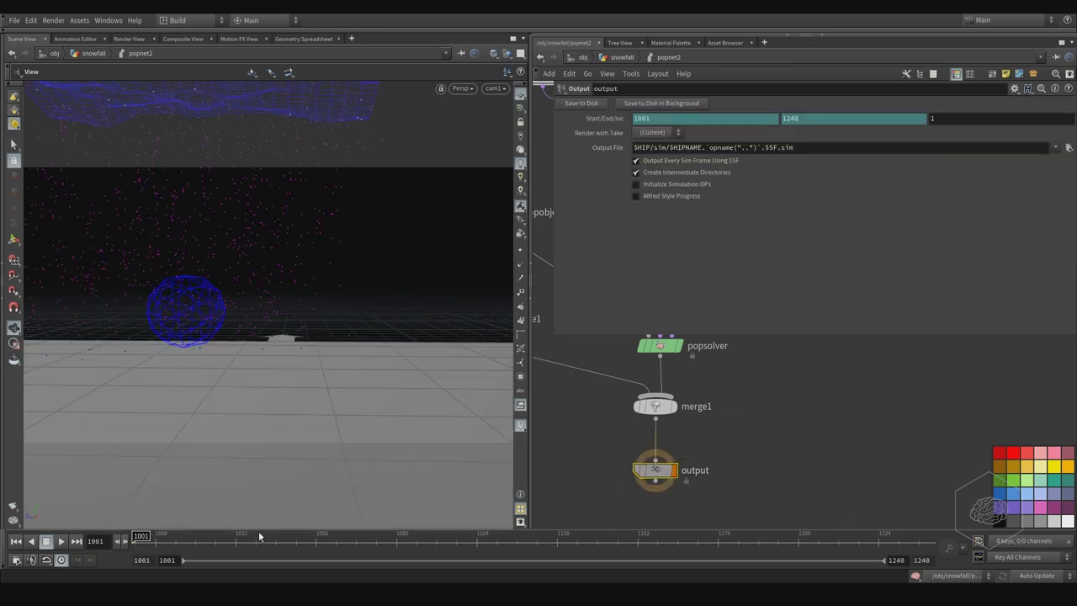
left_click(61, 542)
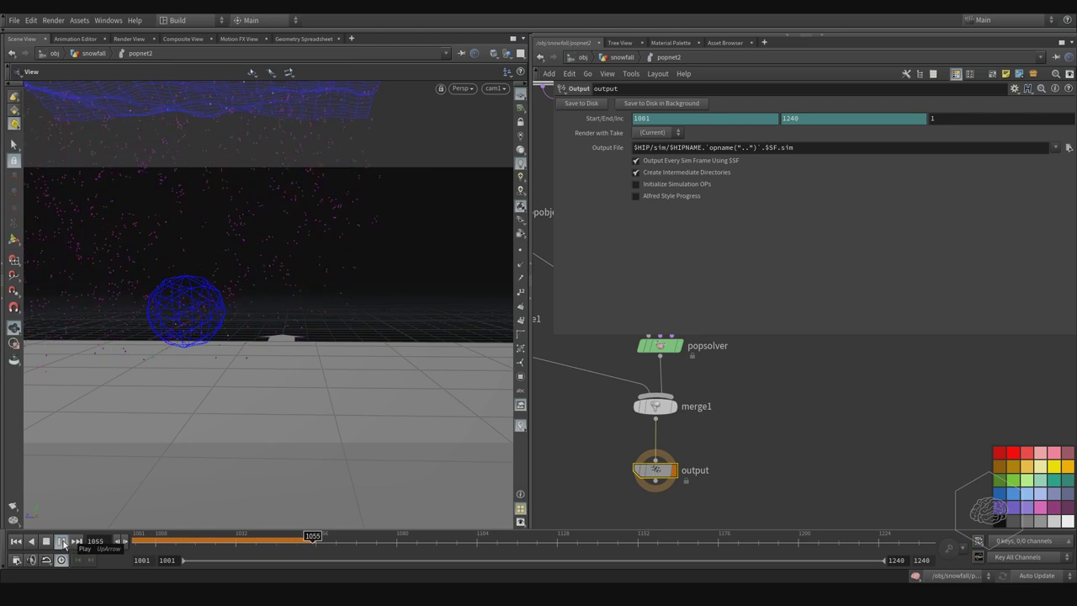
left_click(63, 543)
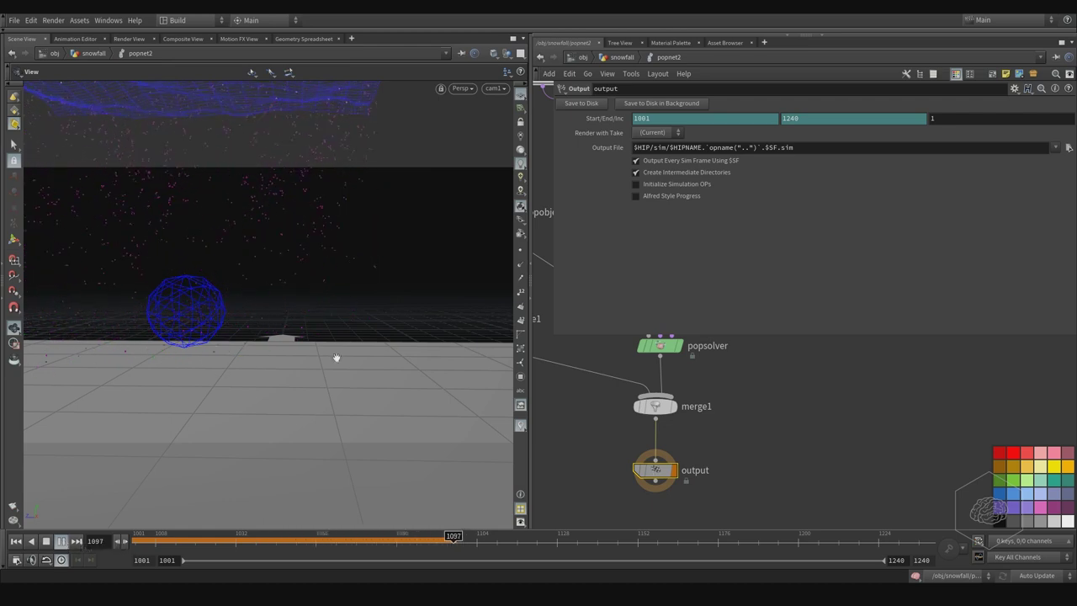
scroll(721, 468, "up", 3)
scroll(676, 474, "up", 2)
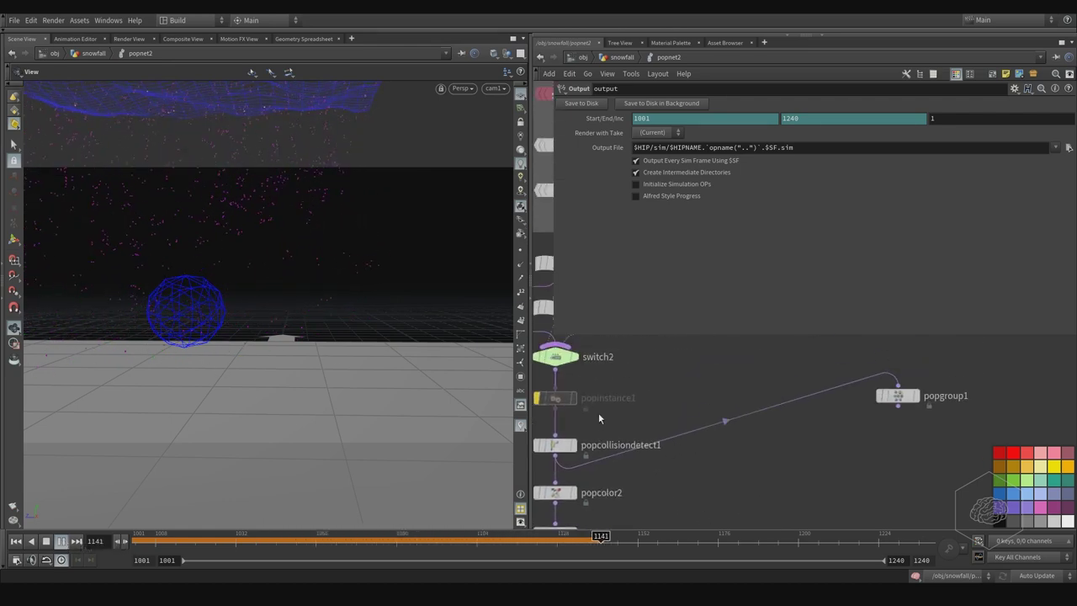
Check popcollisiondetect1 keeps DOP Objects as its target and inspect popgroup1's settings
left_click(556, 445)
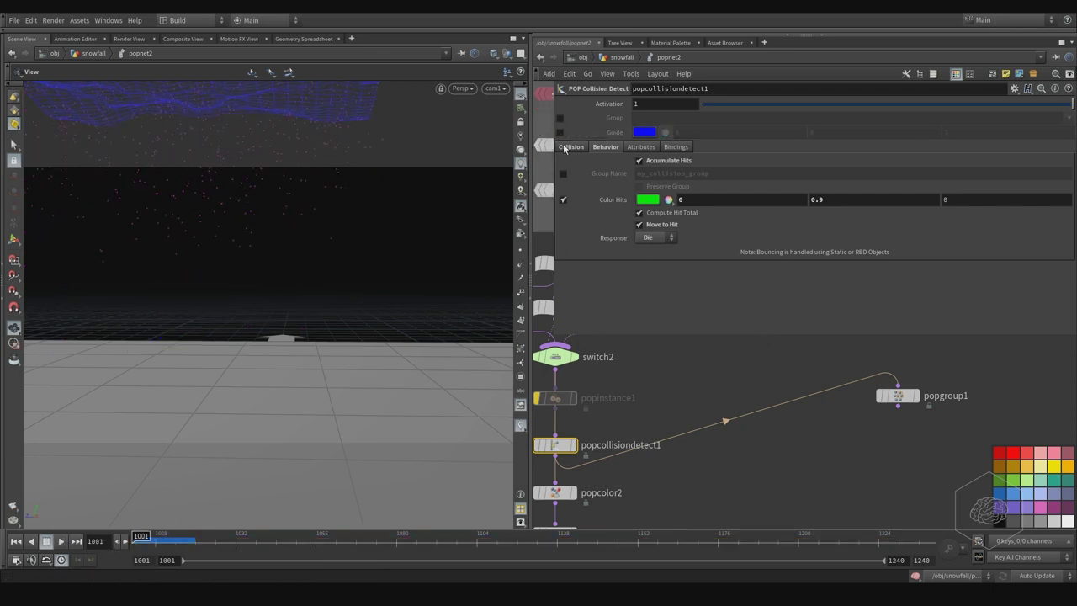
left_click(572, 147)
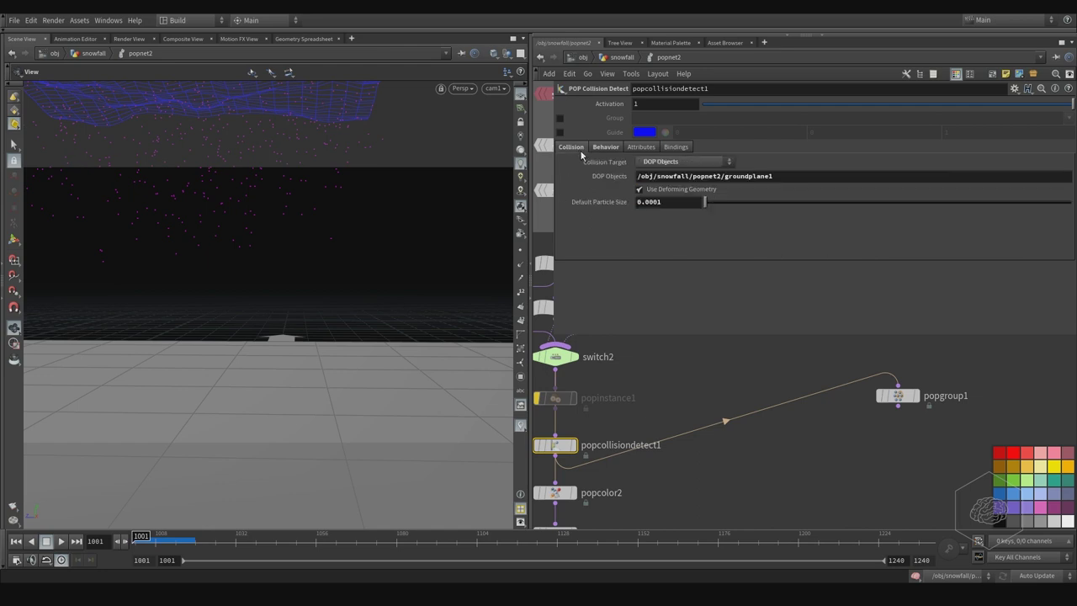
left_click(689, 177)
left_click(672, 162)
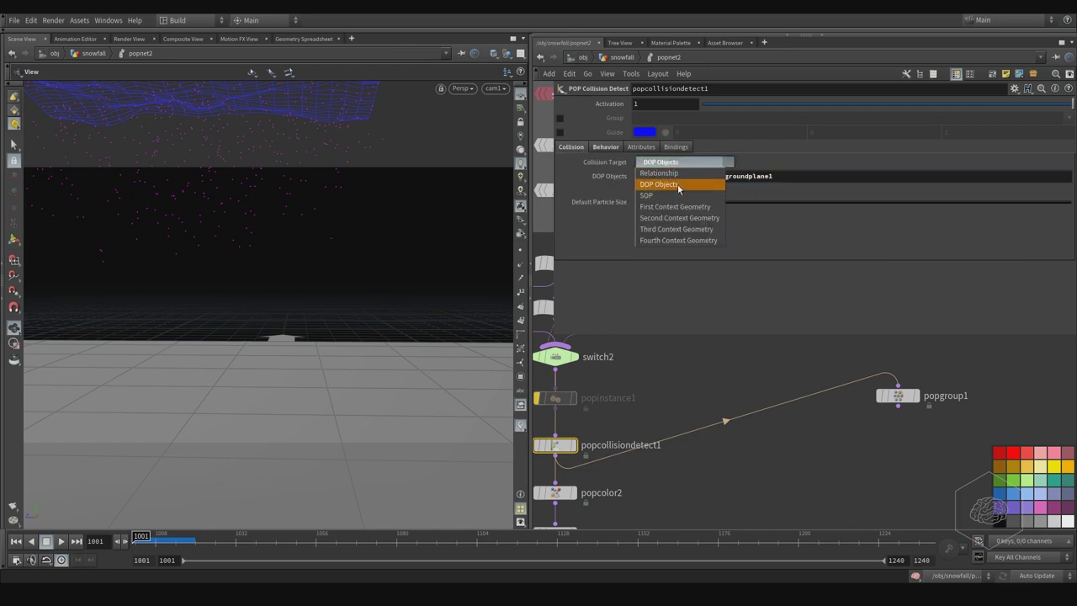
left_click(678, 183)
left_click(900, 396)
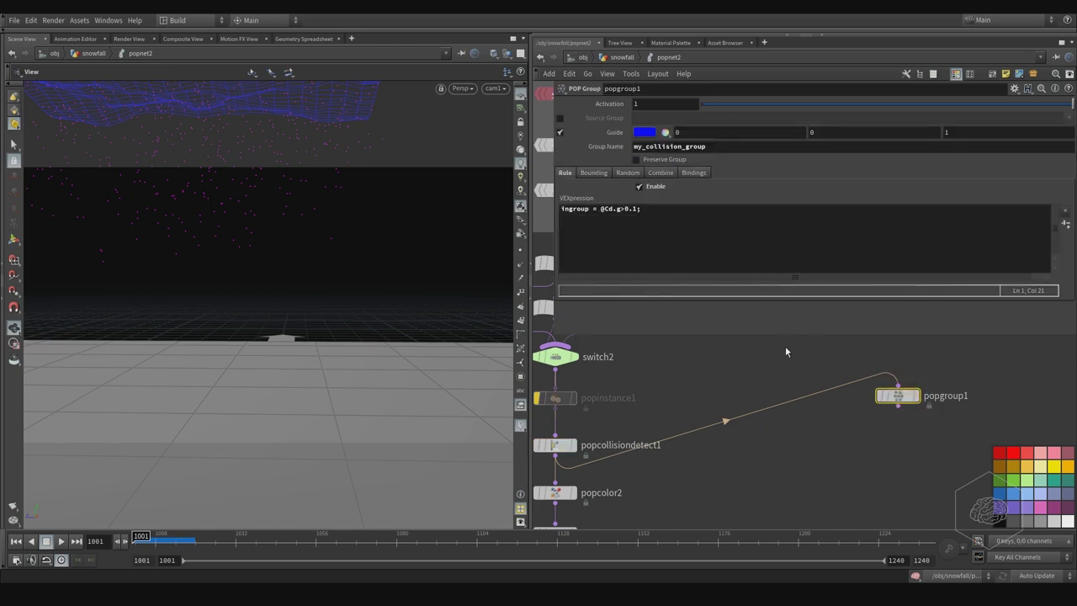
mouse_move(686, 383)
middle_mouse_down()
mouse_move(741, 477)
mouse_move(767, 372)
mouse_move(735, 356)
middle_mouse_up()
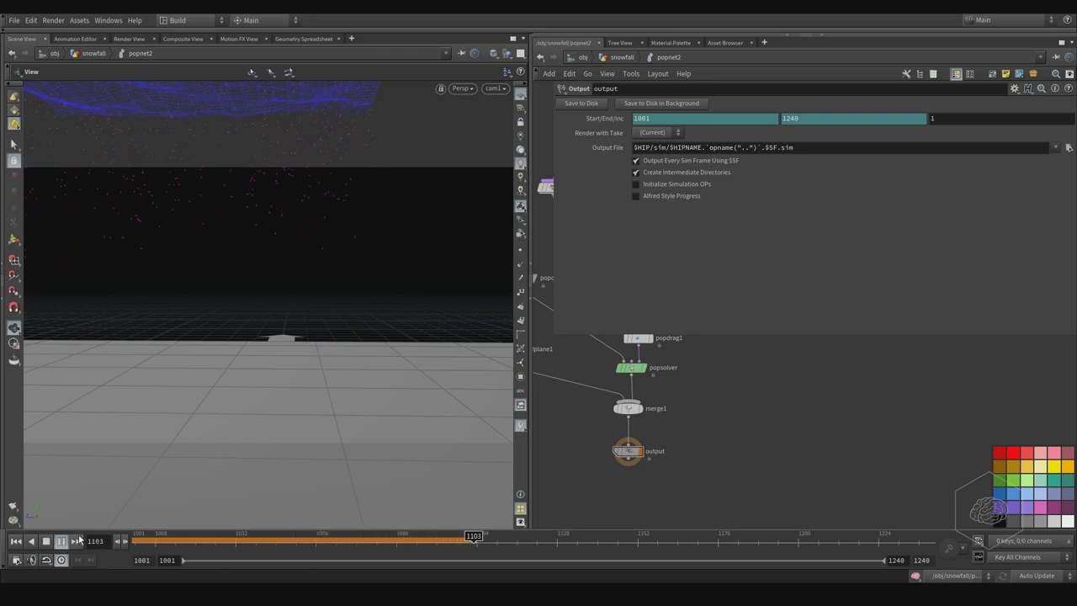
Set popnet2's source_first_input Life Expectancy to 4 while test-playing from frame 1001
left_click(63, 543)
mouse_move(631, 372)
middle_mouse_down()
mouse_move(781, 497)
mouse_move(777, 432)
mouse_move(625, 412)
middle_mouse_up()
left_click(627, 440)
double_click(639, 260)
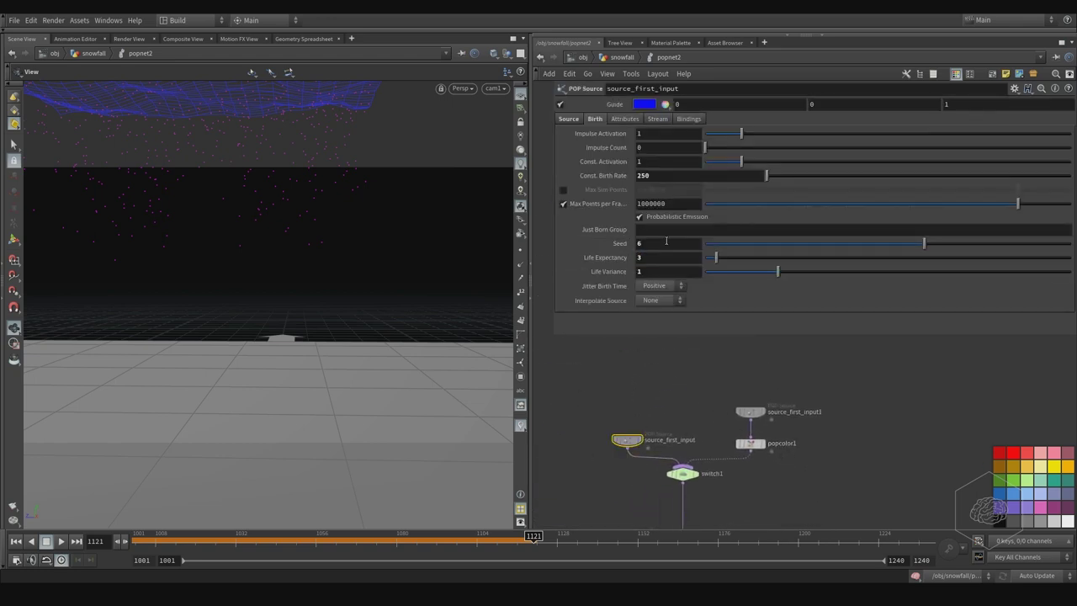
left_click_drag(266, 537, 114, 541)
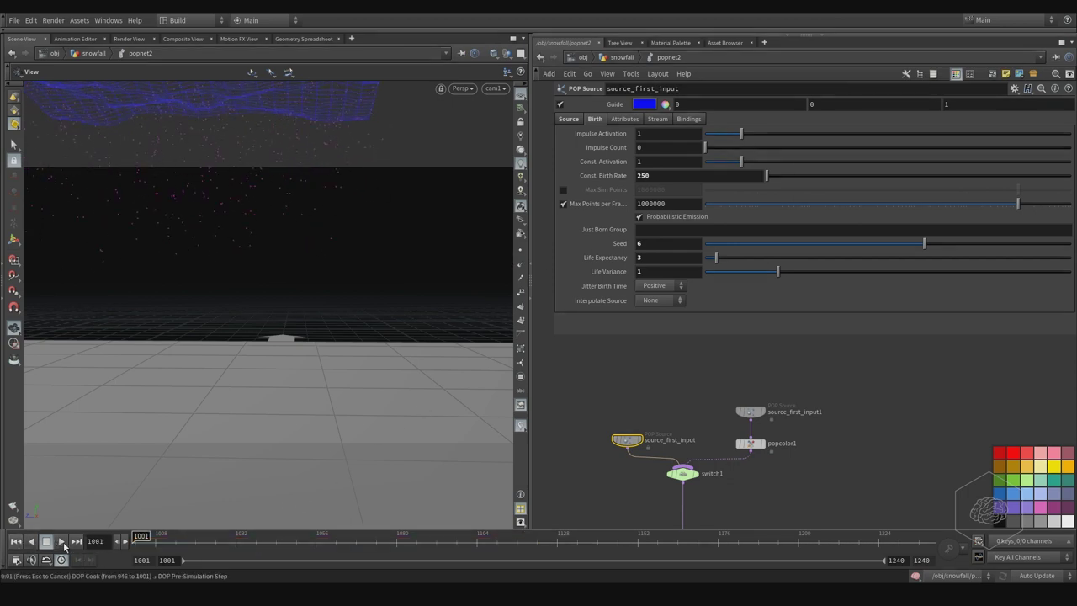
left_click(67, 545)
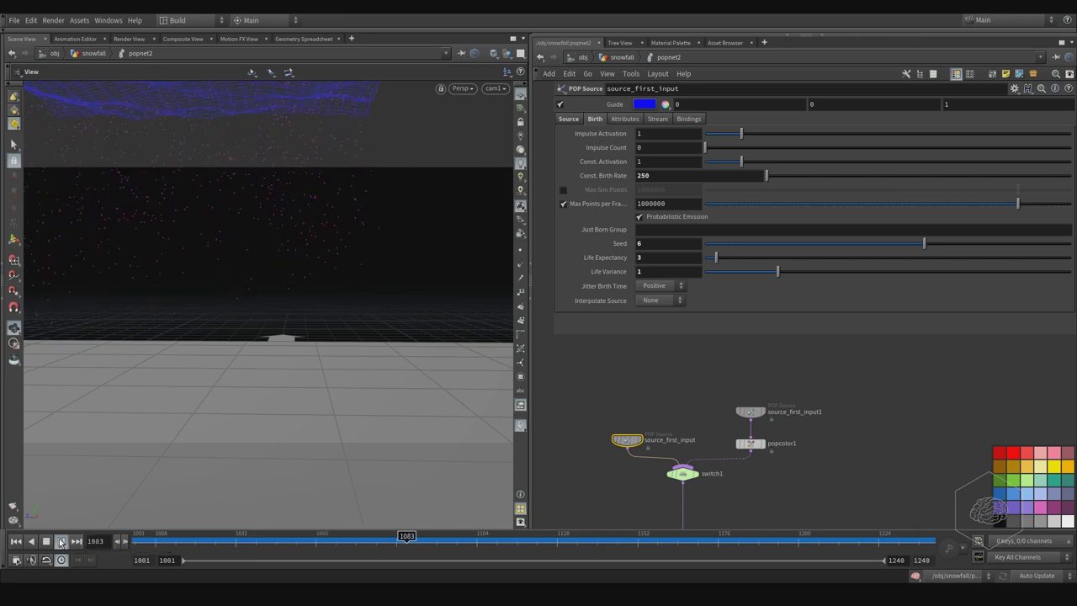
left_click(60, 541)
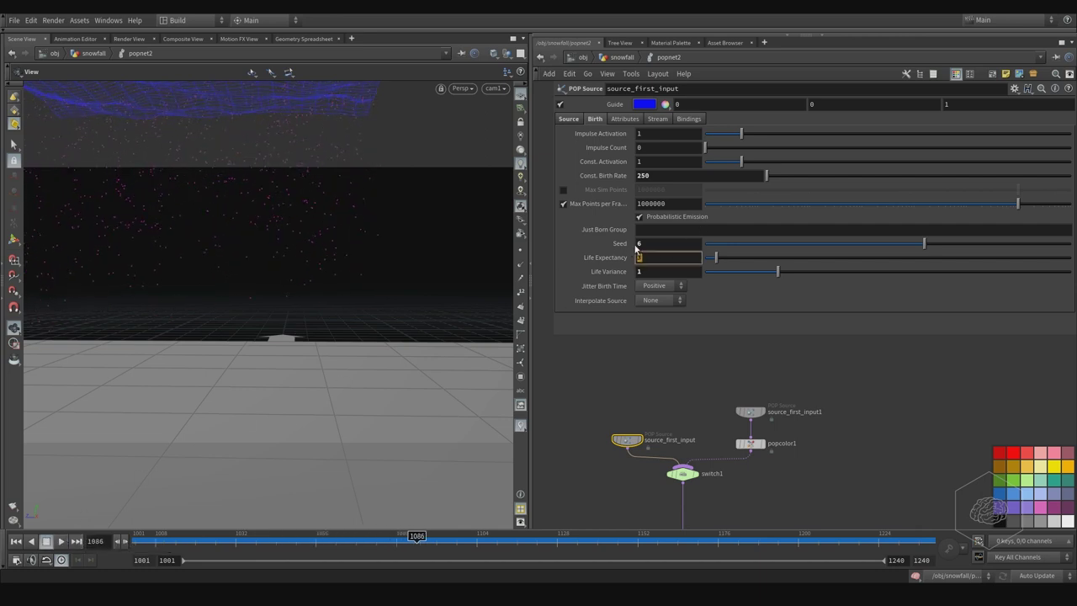
type("4")
key("Return")
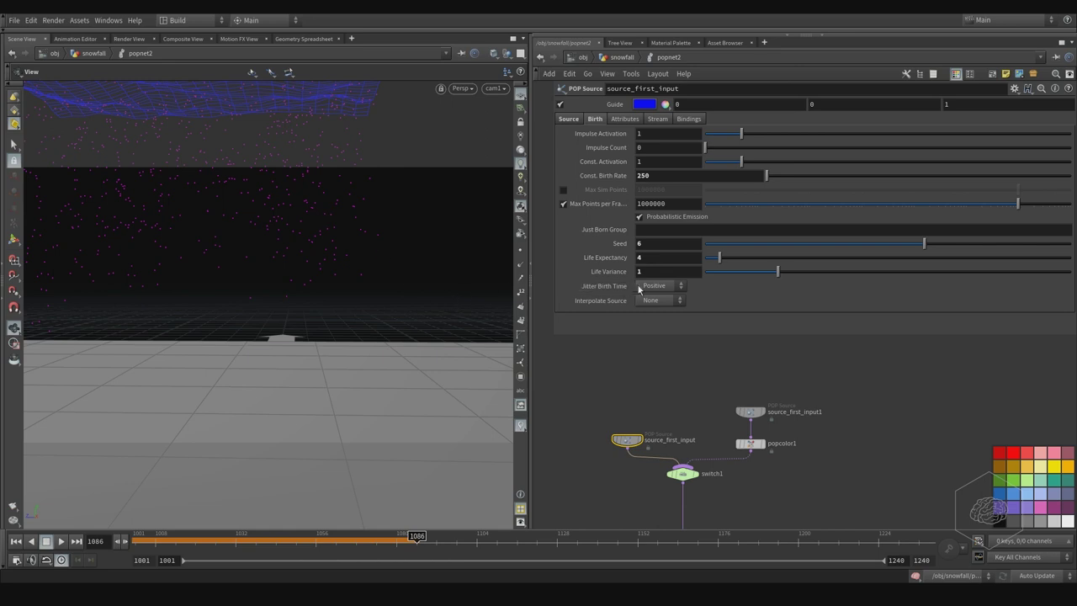
Replay popnet2's magenta snowfall from frame 1001, then stop back at the first frame
left_click_drag(175, 534, 85, 547)
left_click(32, 543)
left_click(60, 543)
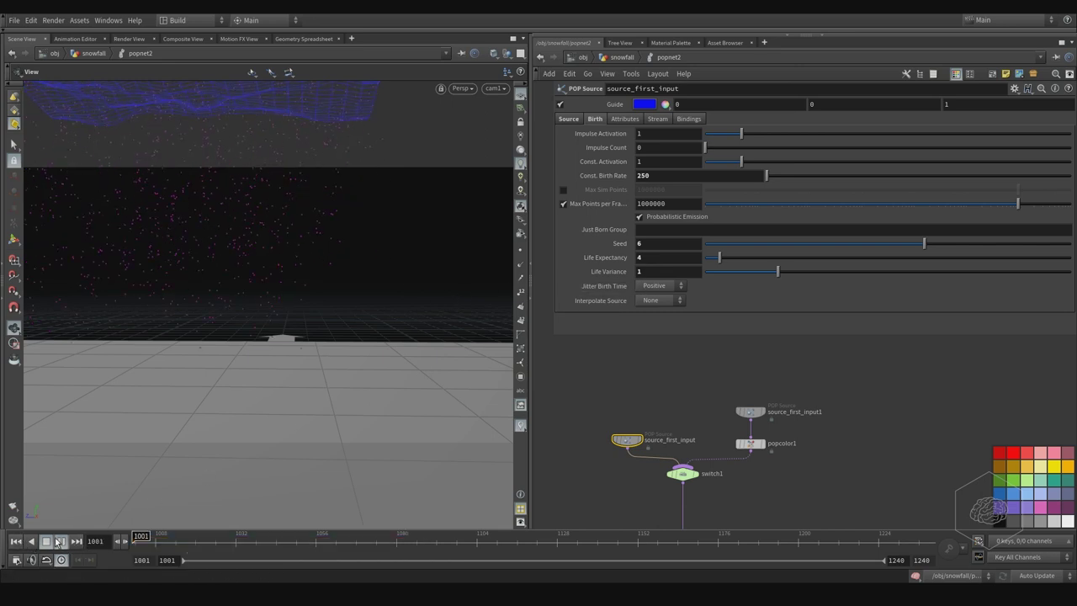
left_click(65, 542)
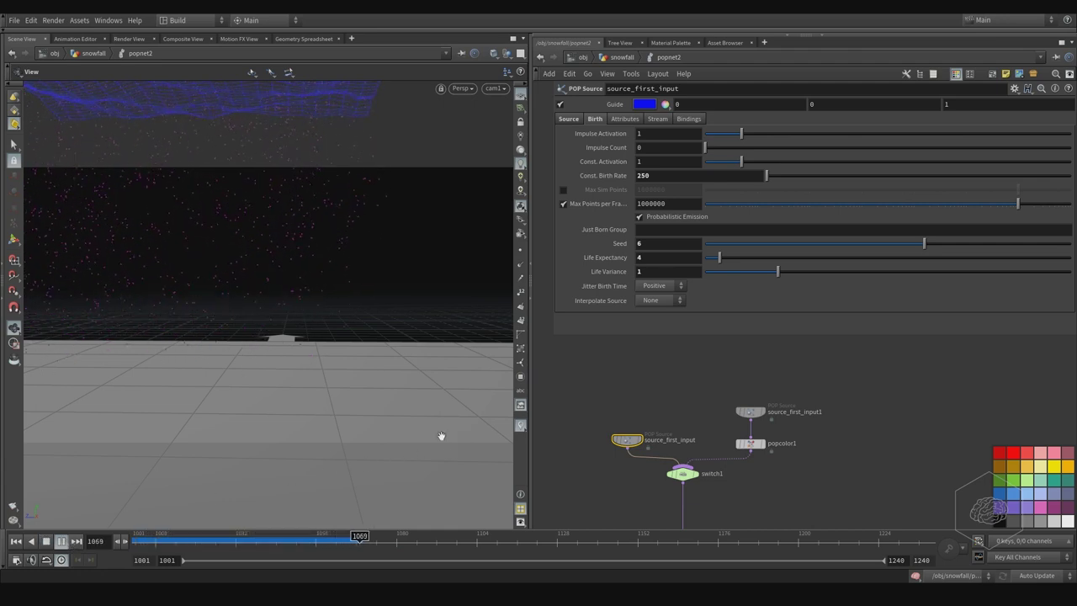
left_click(141, 536)
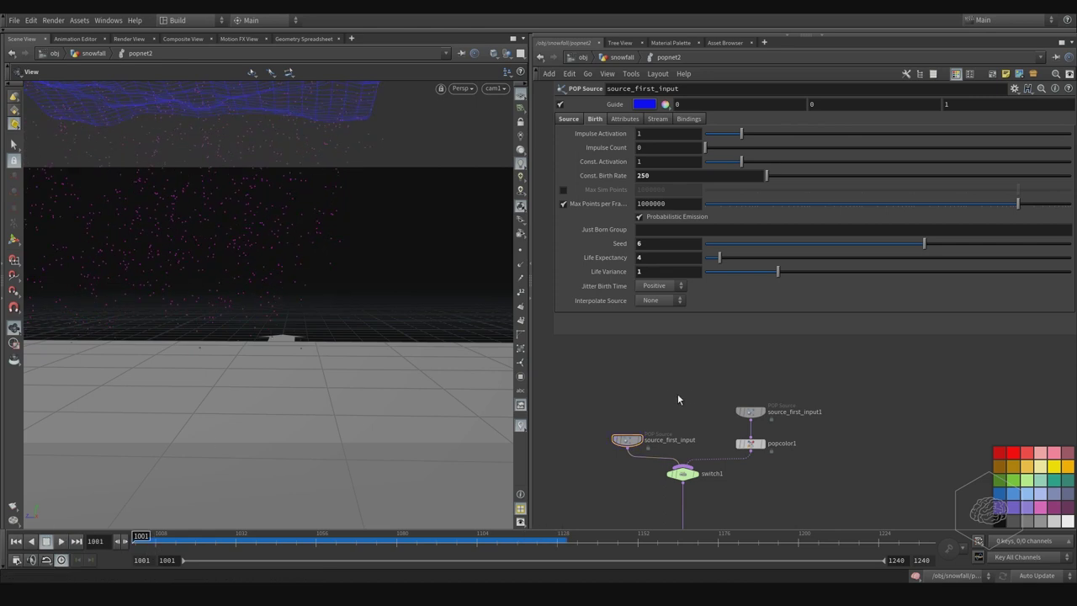
From the snowfall network, display popnet1's green particles and dive into its POP network
key("u")
scroll(839, 406, "up", 3)
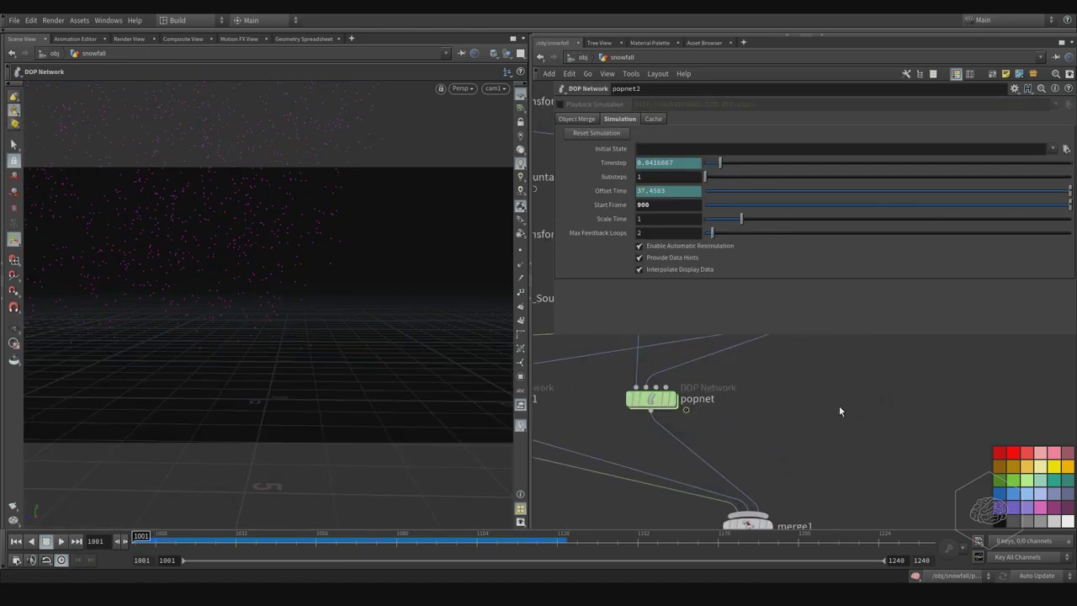
scroll(892, 417, "up", 2)
left_click(672, 410)
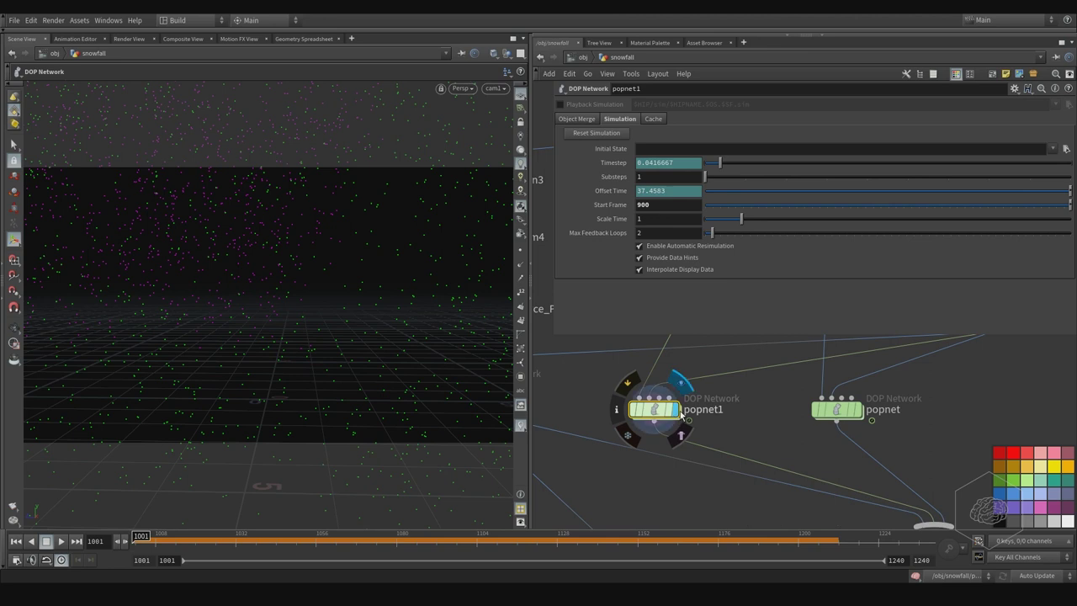
double_click(655, 410)
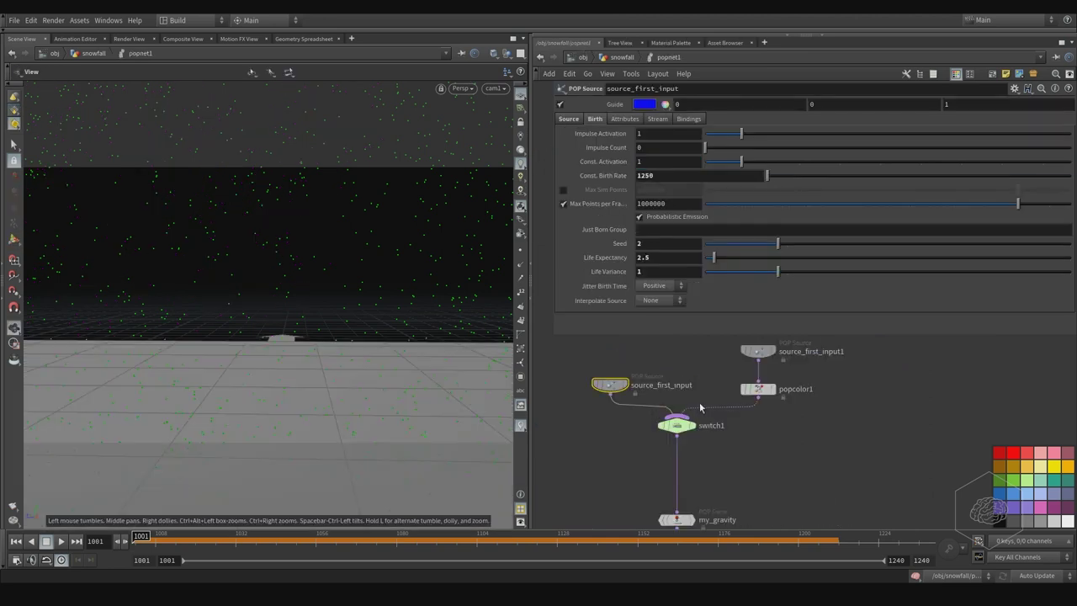
middle_click_drag(738, 428, 877, 375)
scroll(742, 397, "down", 2)
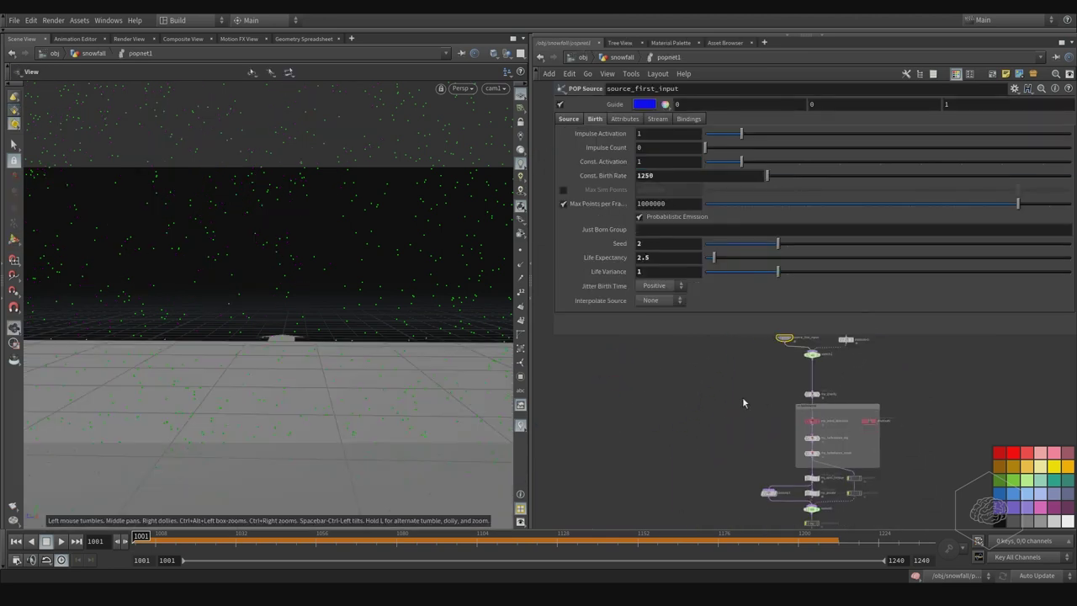
scroll(681, 434, "down", 2)
scroll(664, 429, "up", 2)
scroll(654, 426, "up", 1)
scroll(836, 402, "up", 2)
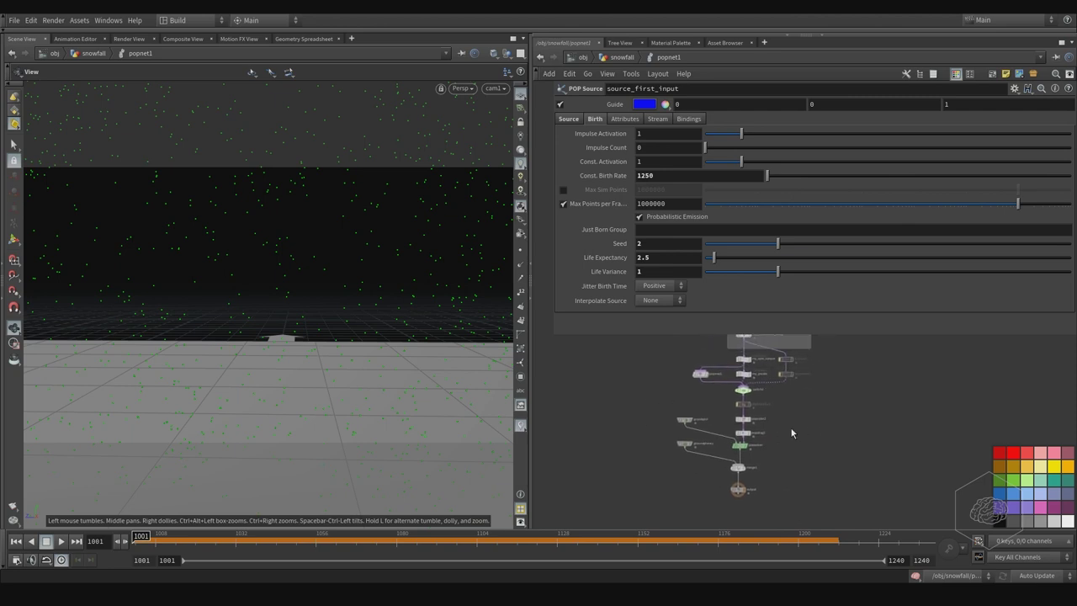
scroll(795, 438, "up", 2)
Check popsolver's Die and Move to Hit collision settings, then reset and replay the simulation
left_click(696, 453)
mouse_move(797, 388)
middle_mouse_down()
mouse_move(805, 406)
mouse_move(806, 391)
middle_mouse_up()
scroll(822, 402, "down", 2)
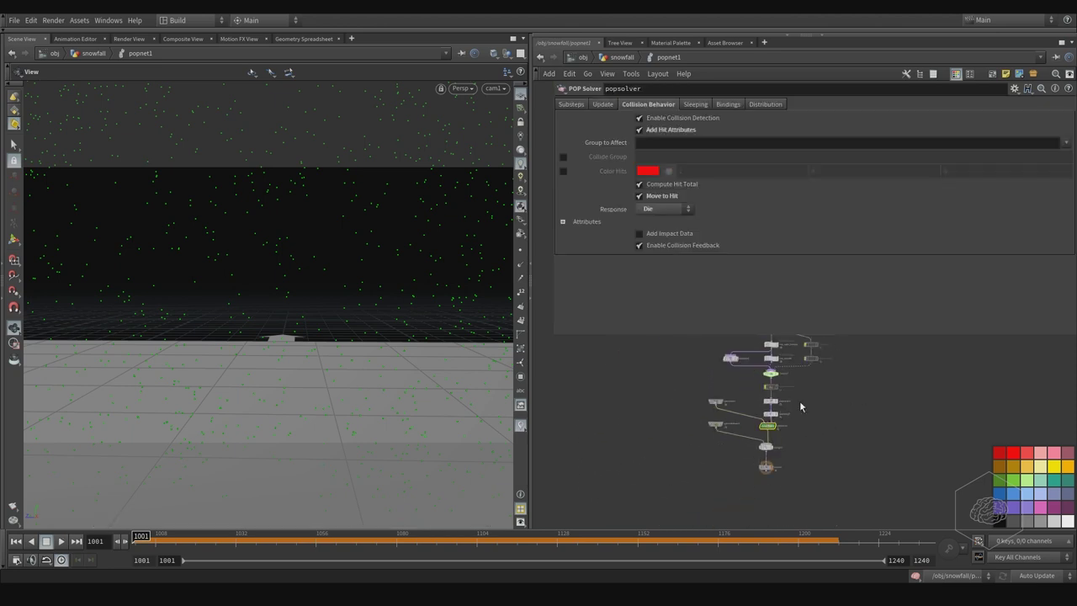
scroll(828, 432, "down", 2)
middle_click_drag(822, 426, 828, 410)
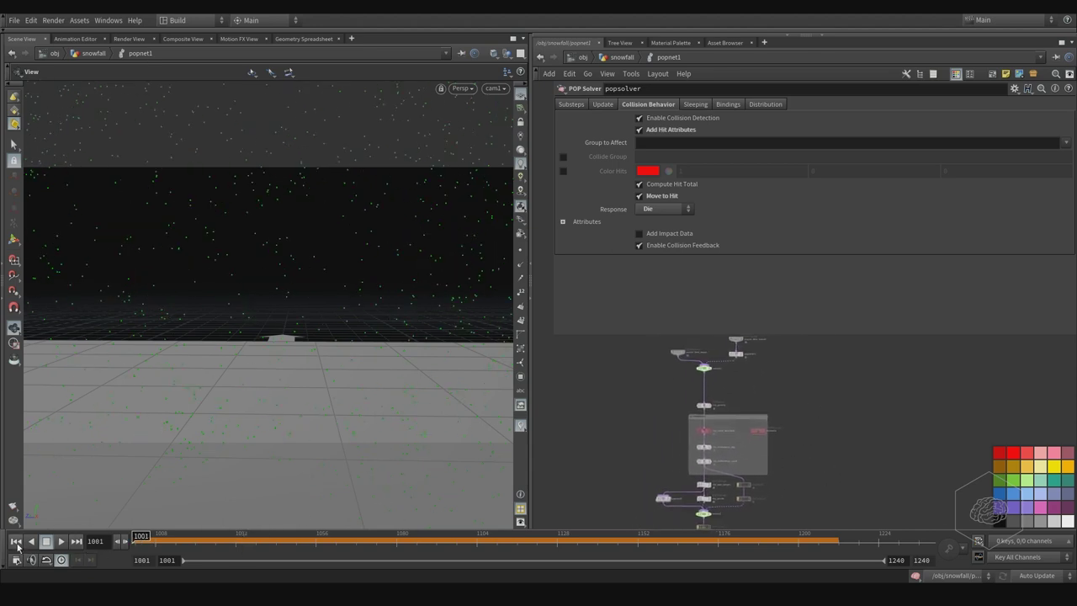
left_click(19, 546)
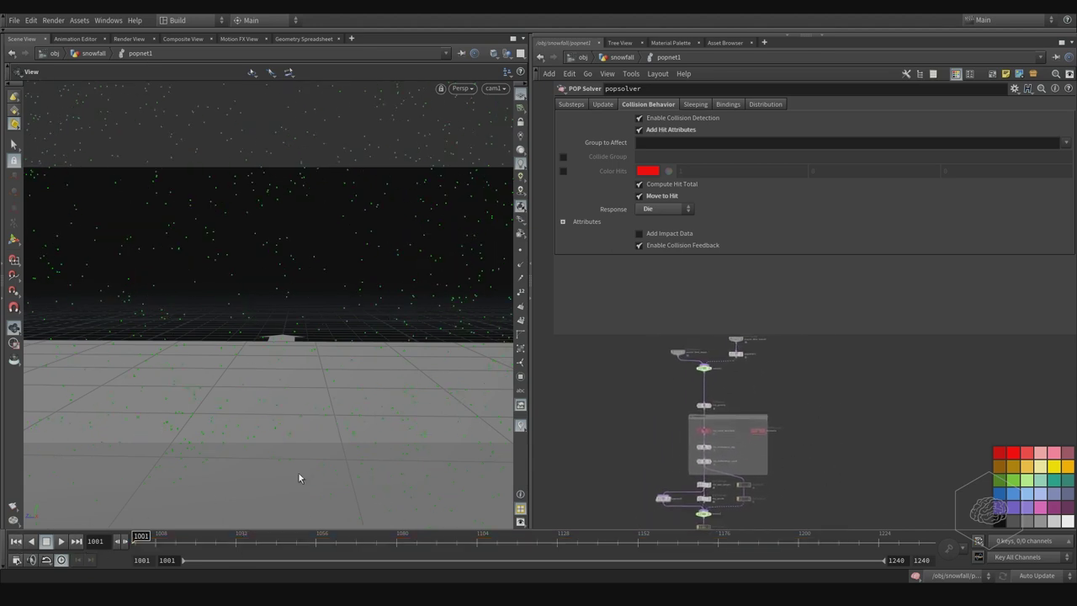
left_click(62, 543)
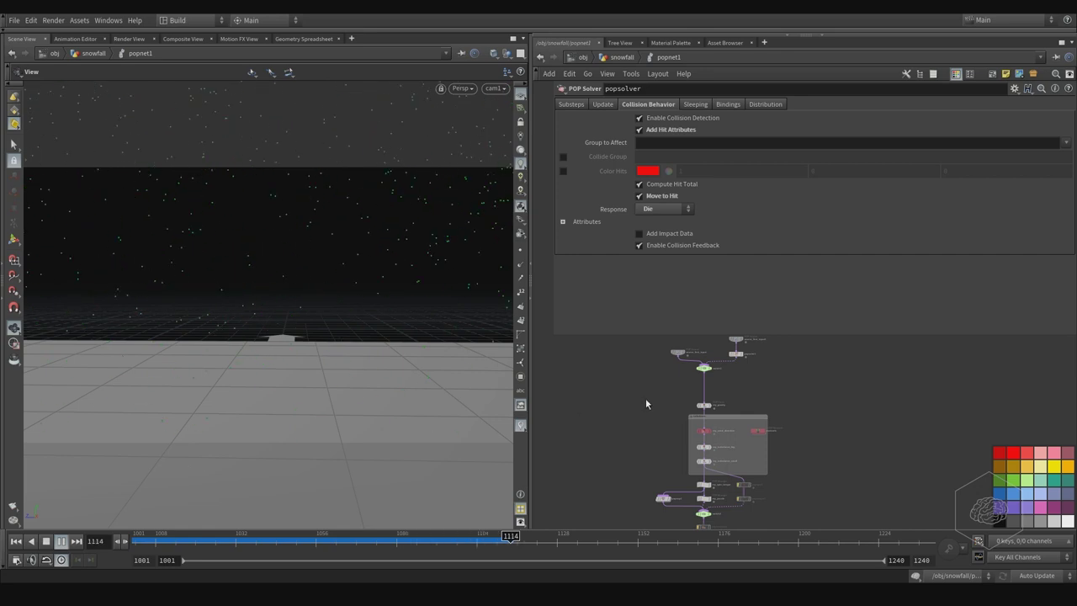
Change popnet1's source_first_input Life Variance to 1.5
middle_click_drag(645, 404, 625, 445)
left_click_drag(665, 357, 637, 450)
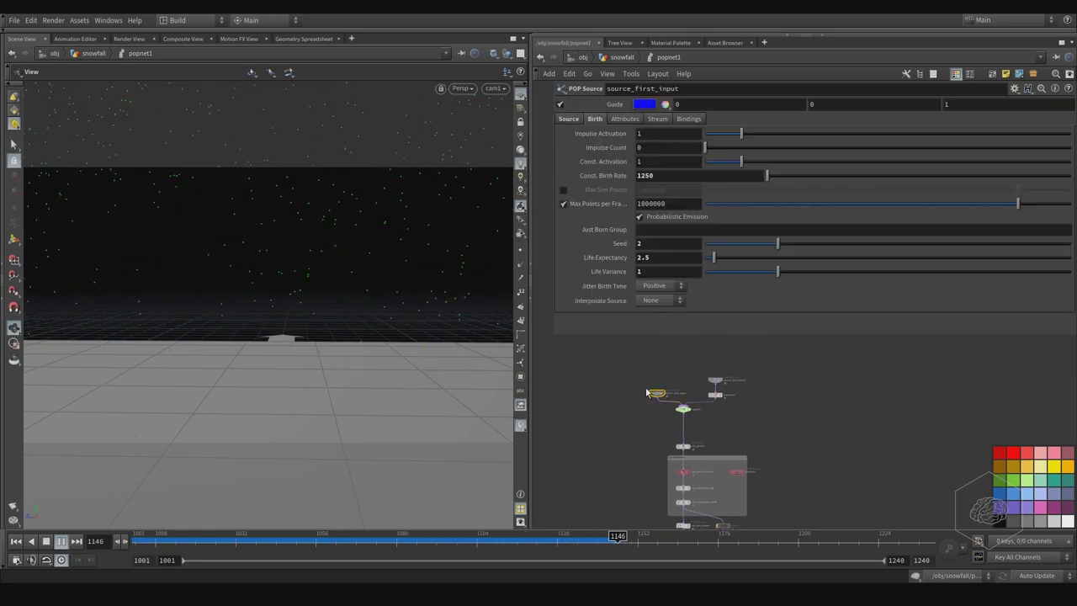
left_click(667, 258)
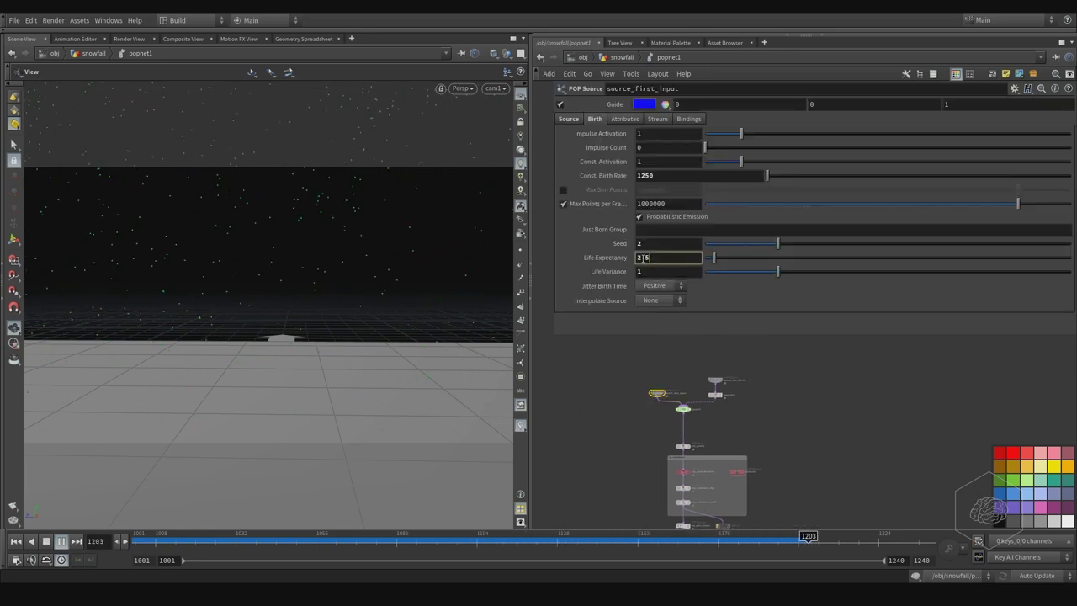
left_click(675, 272)
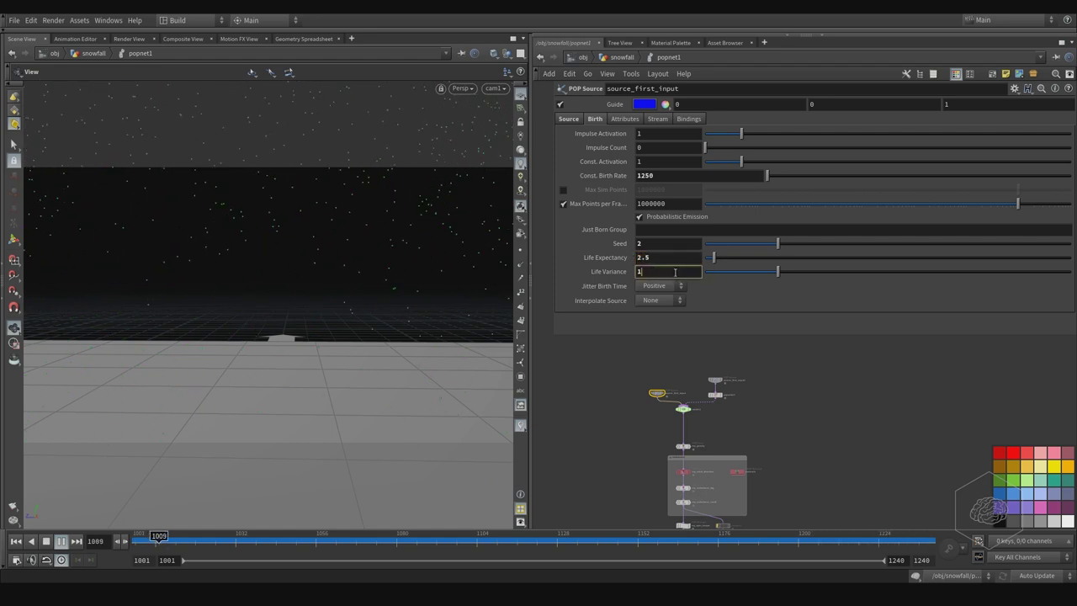
type(".5")
key("Return")
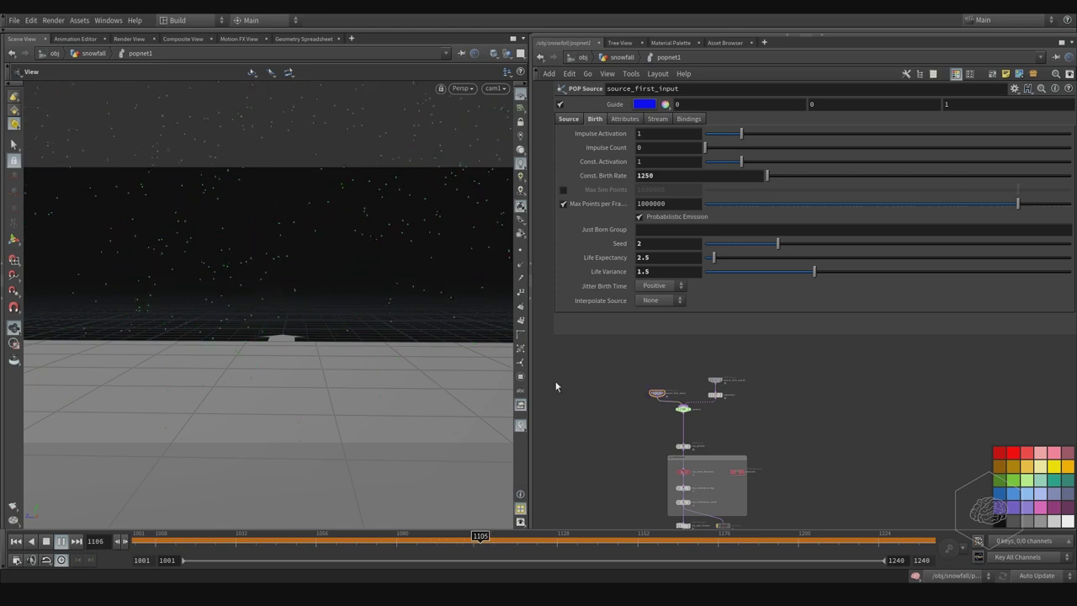
Play the snowfall from frame 1001 to 1209, then go up to the snowfall network
left_click(46, 541)
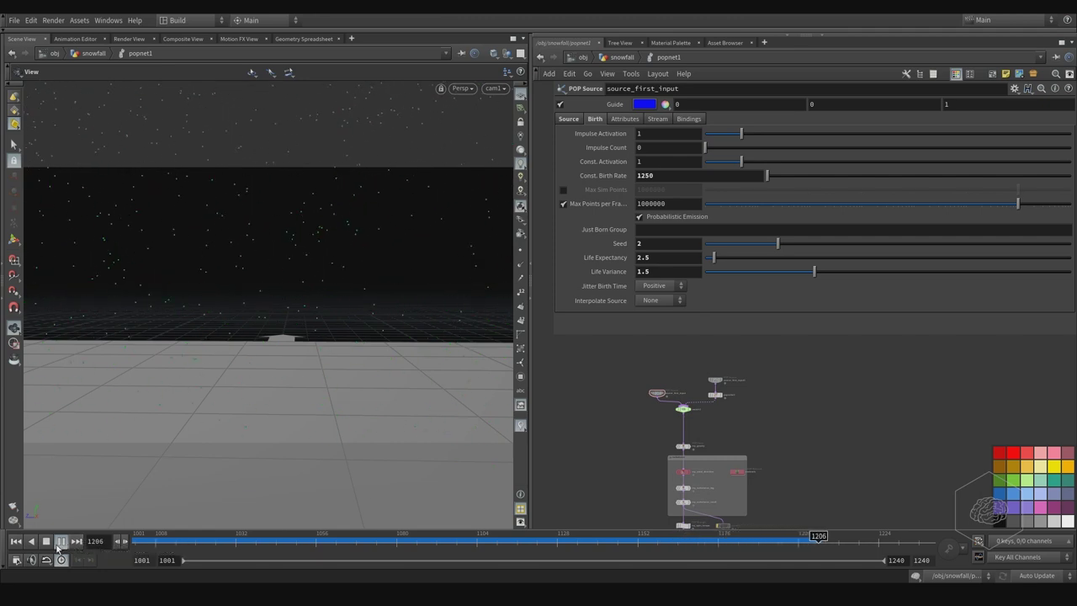
left_click(61, 541)
scroll(758, 387, "down", 5)
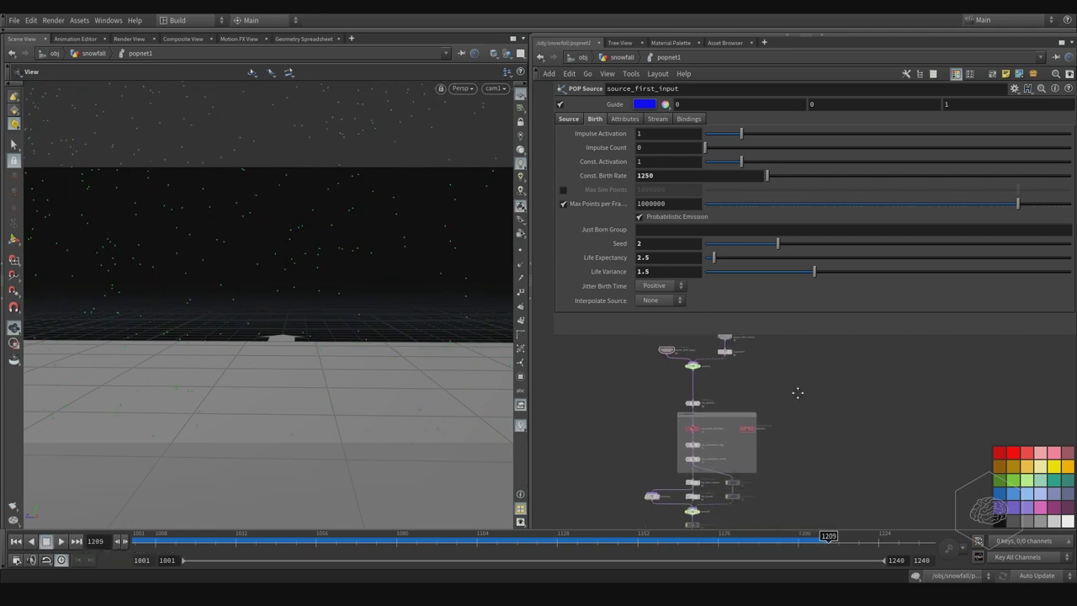
scroll(749, 379, "down", 3)
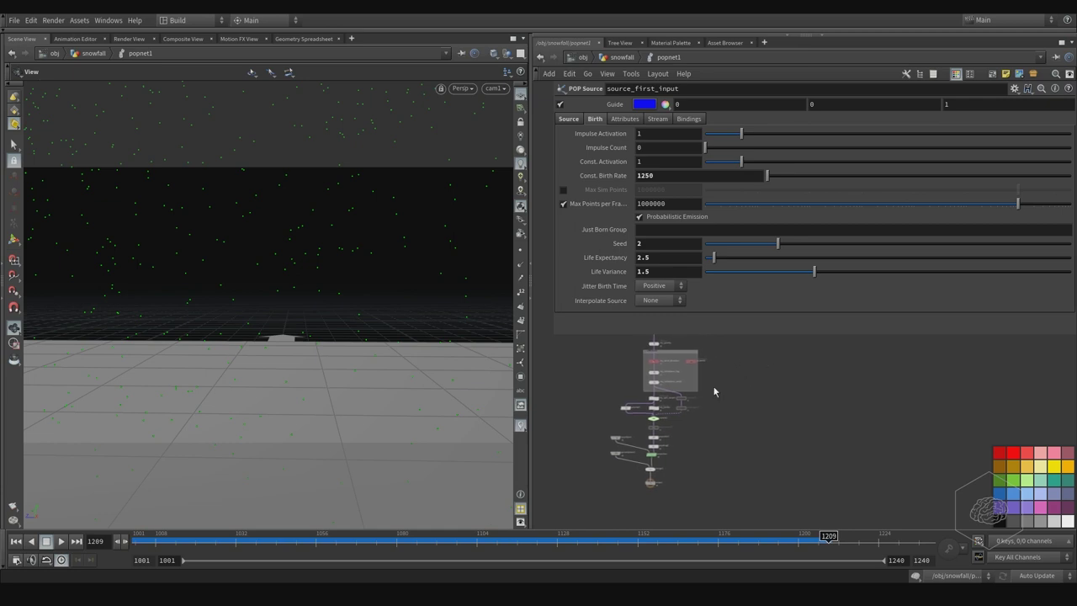
key("u")
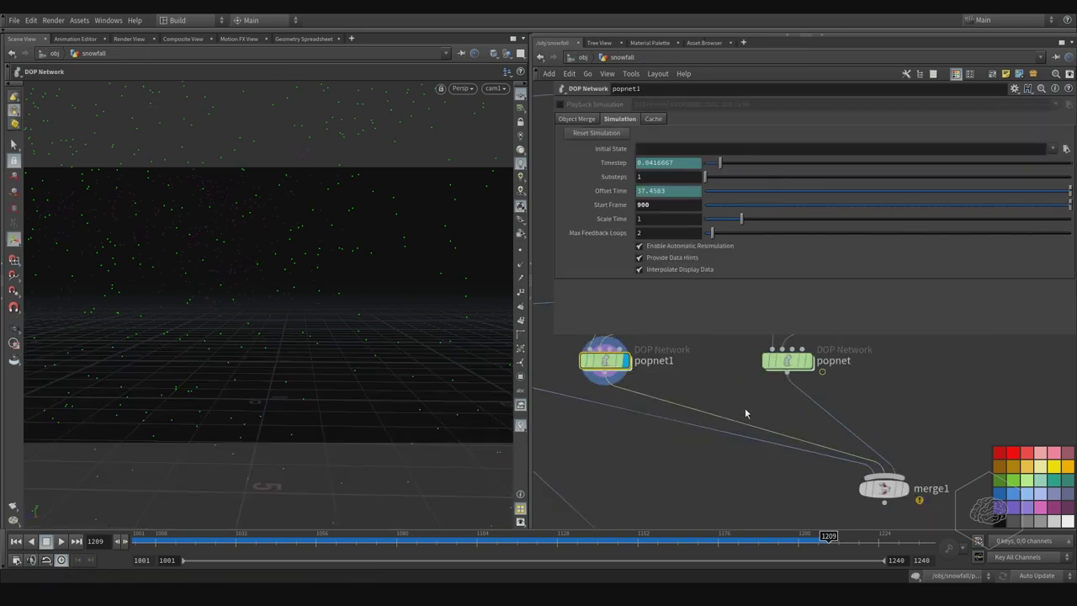
middle_click_drag(745, 413, 905, 432)
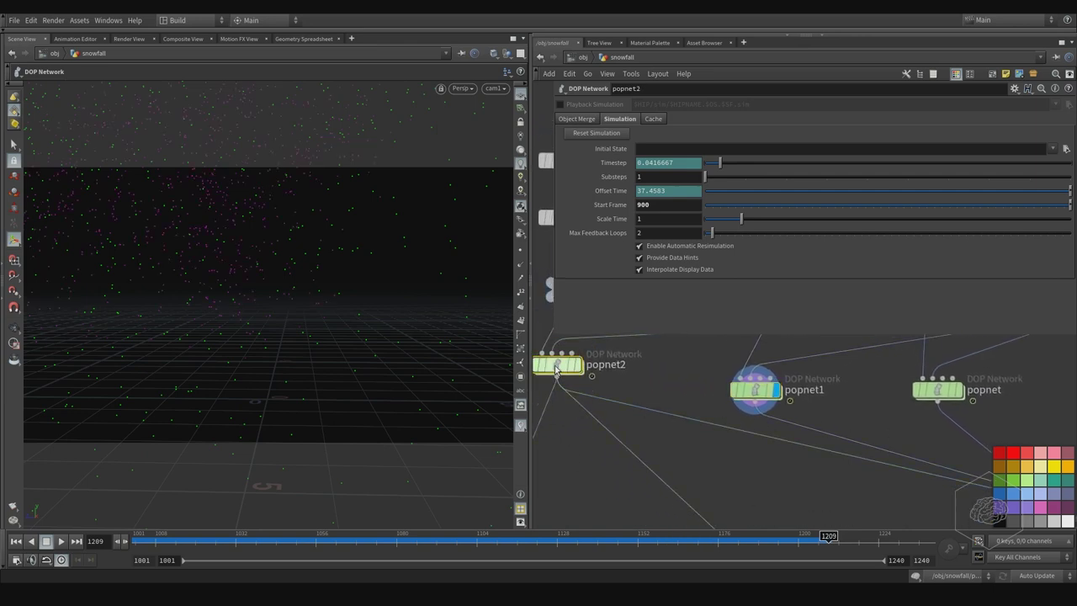
double_click(556, 368)
middle_click_drag(688, 395, 670, 437)
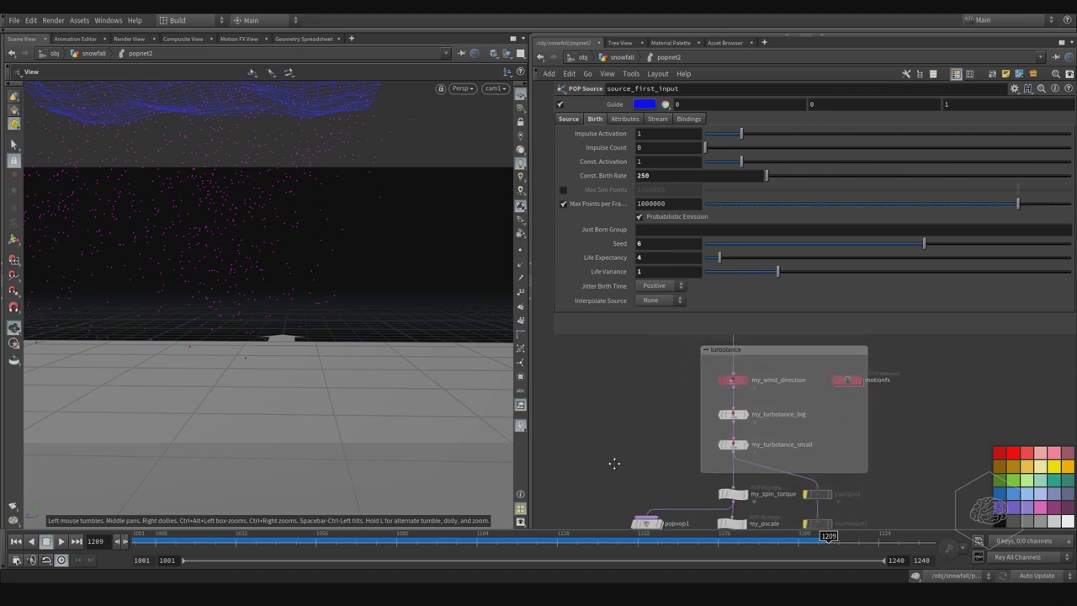
scroll(738, 399, "up", 3)
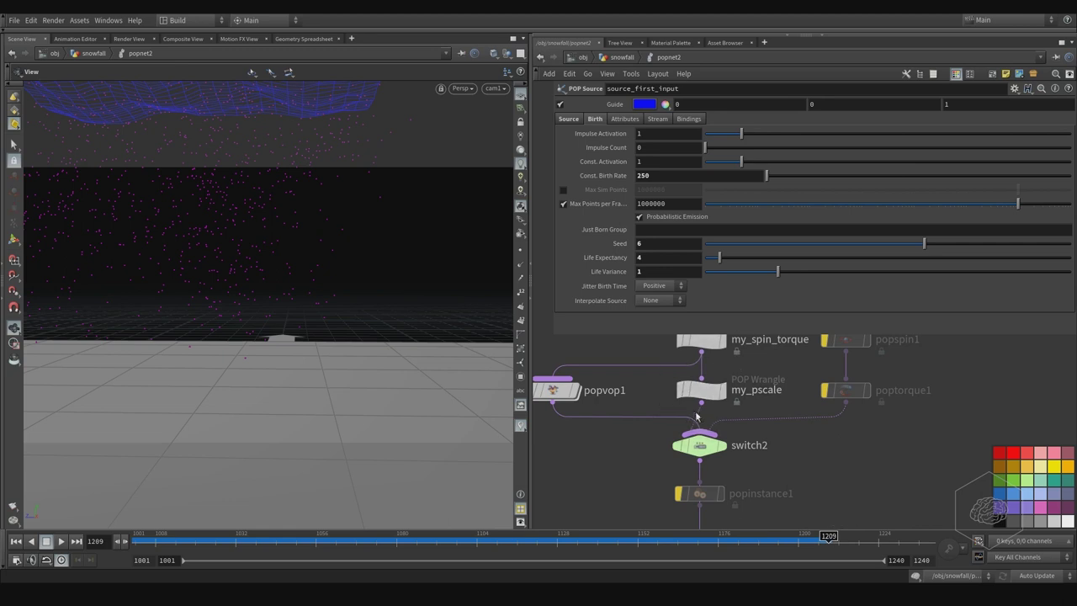
left_click(700, 390)
left_click(754, 181)
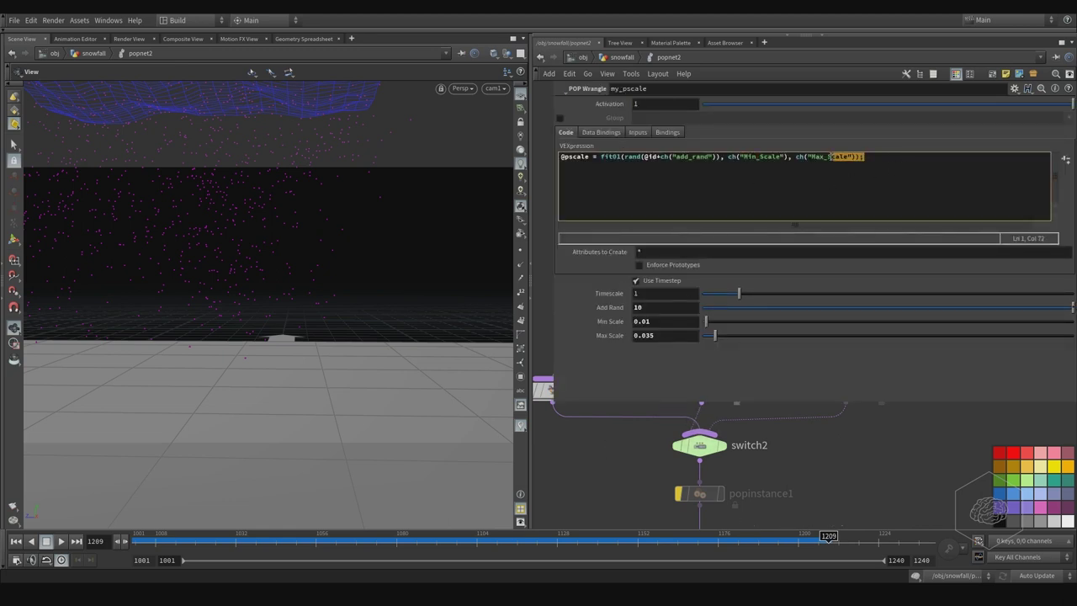
left_click_drag(829, 157, 618, 172)
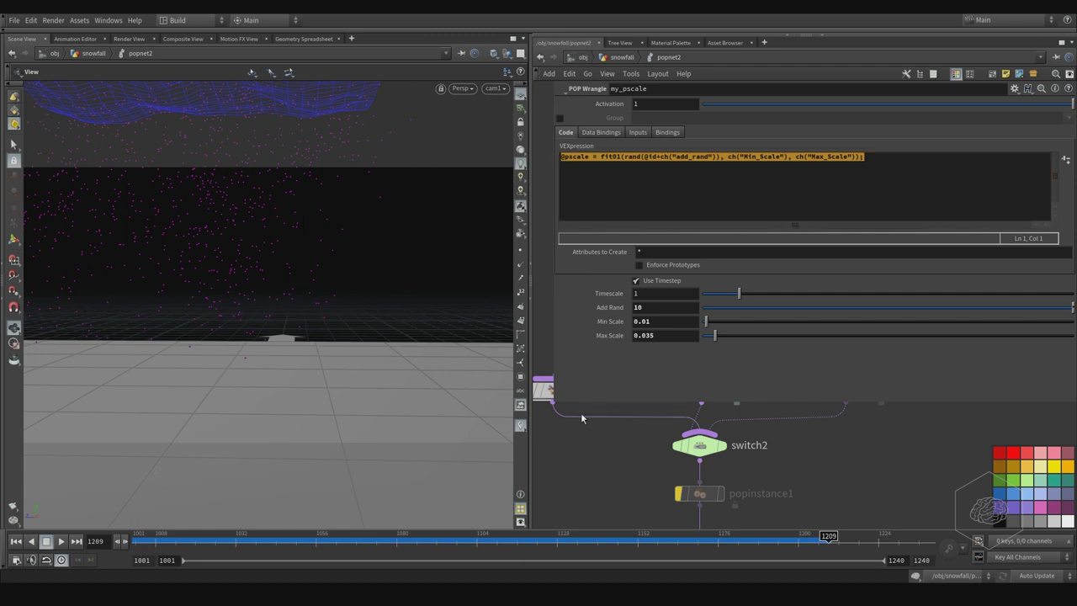
key("u")
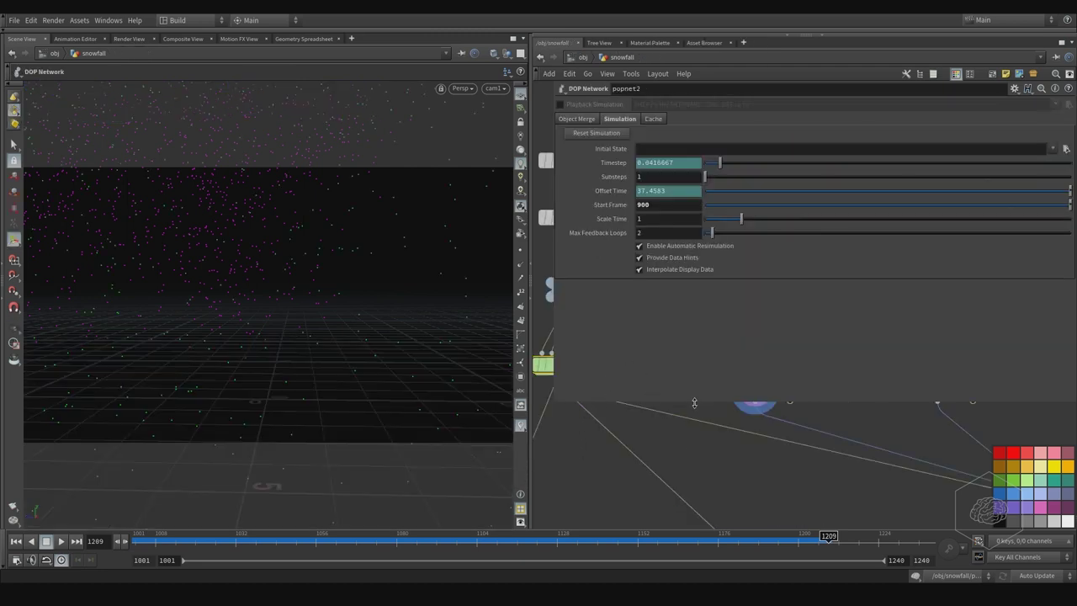
Move popnet2 into a horizontal row alongside popnet1 and popnet
left_click_drag(597, 366, 612, 388)
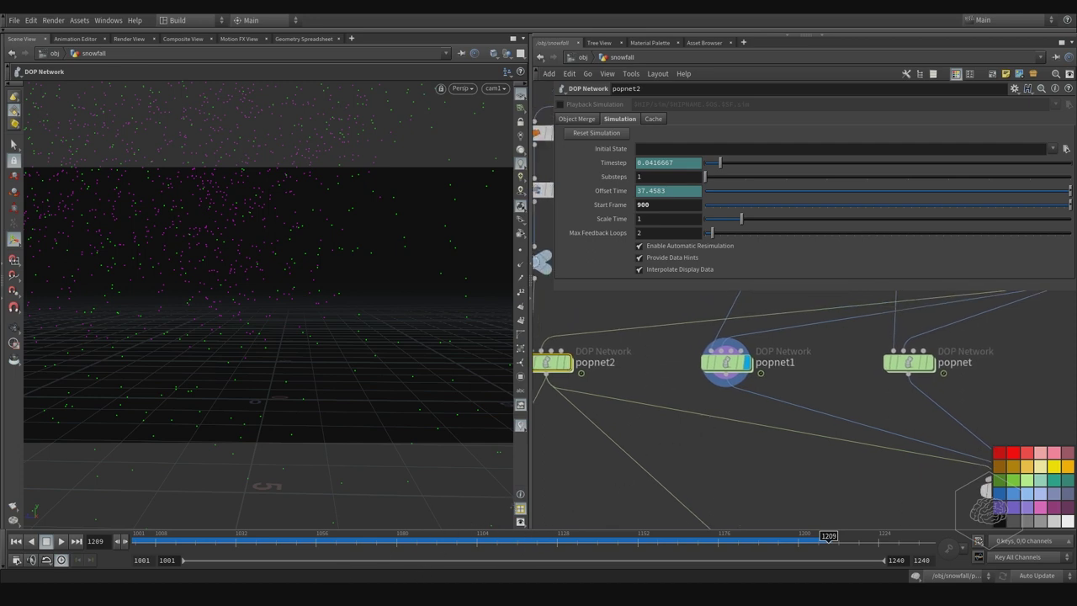
key("alt+Tab")
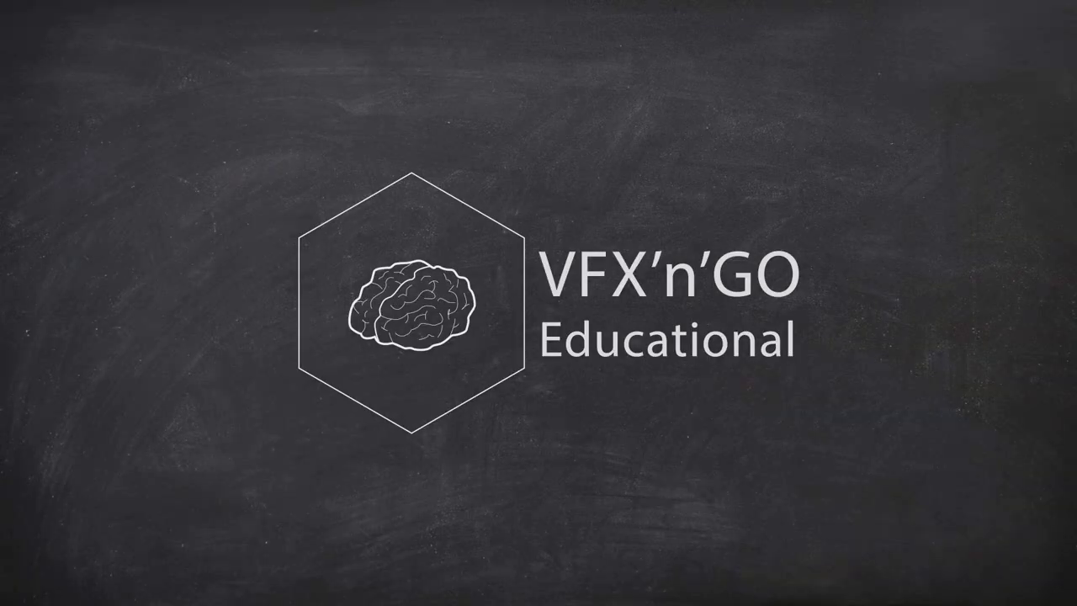